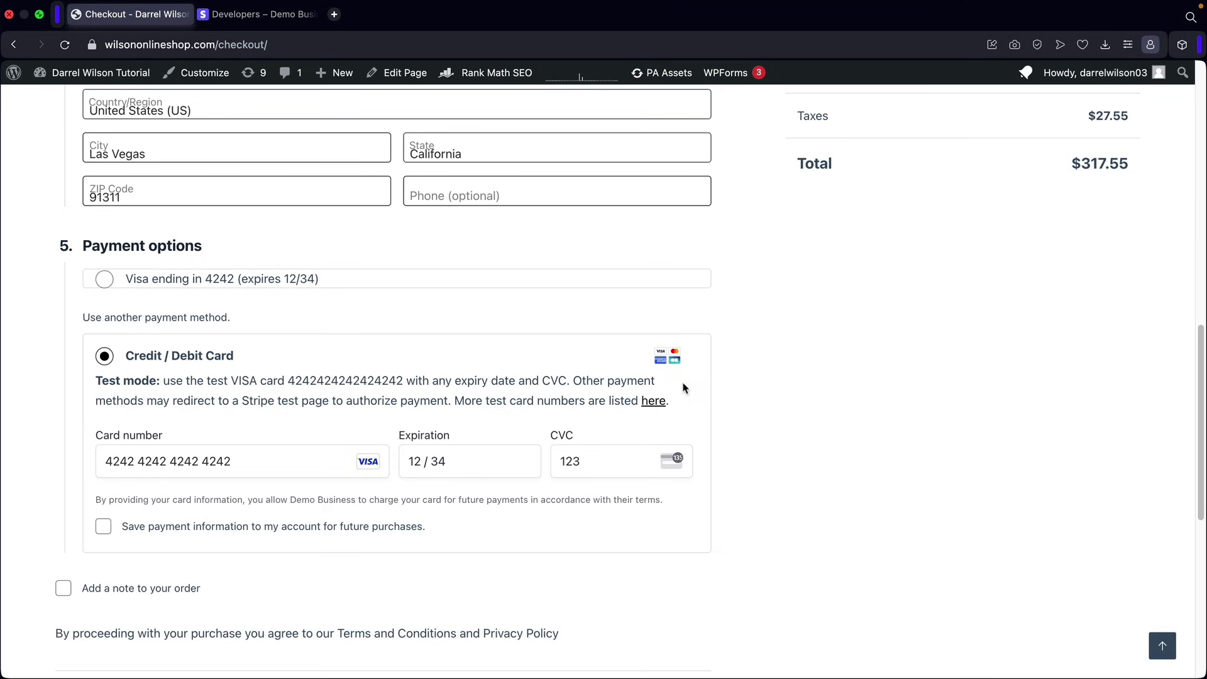
Place the test order using the Credit / Debit Card payment and review the order confirmation
scroll(583, 432, down, 5)
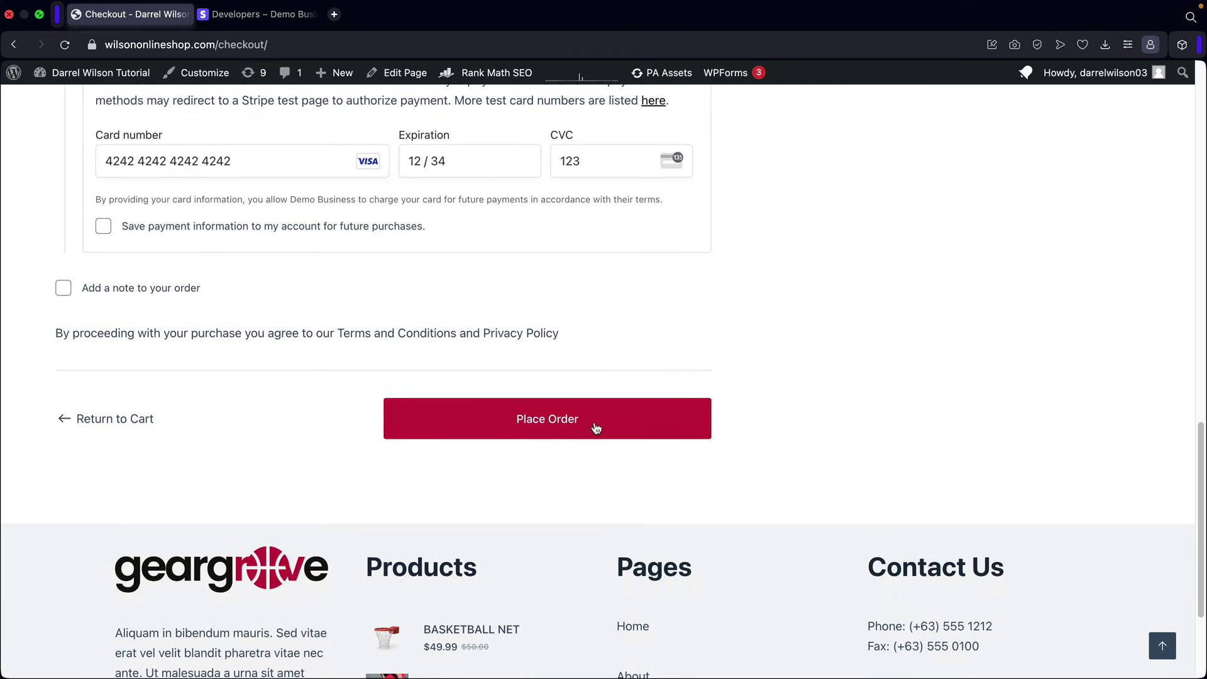
click(595, 427)
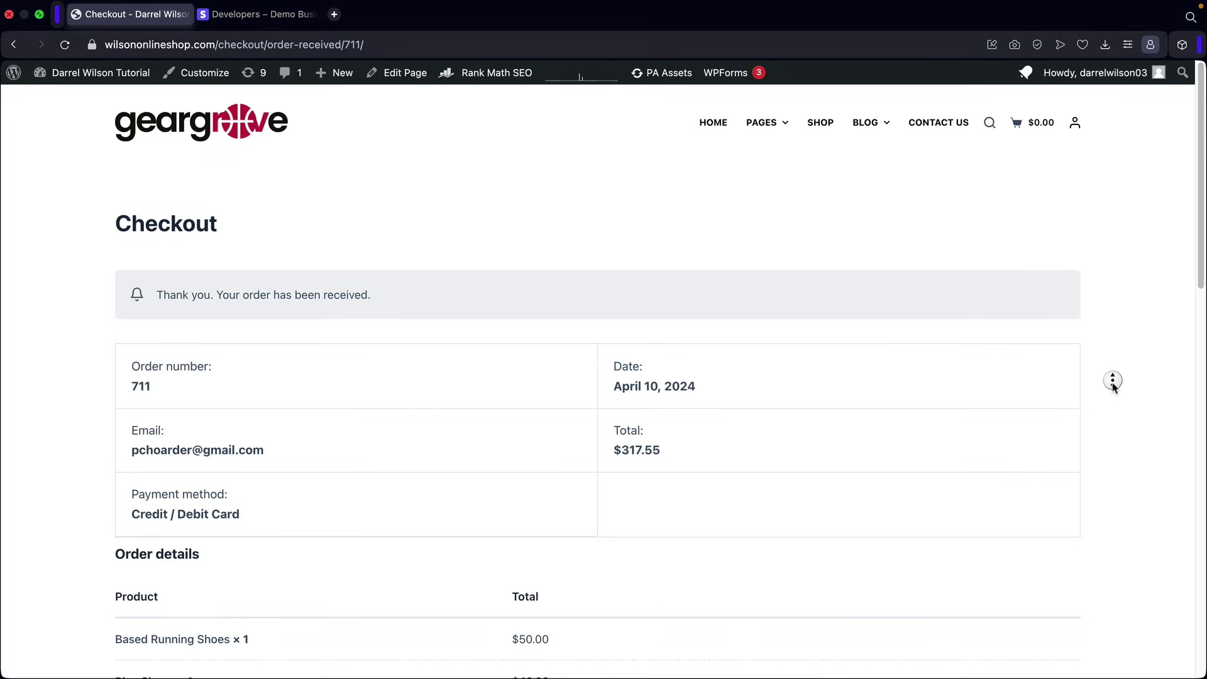
scroll(1105, 417, down, 2)
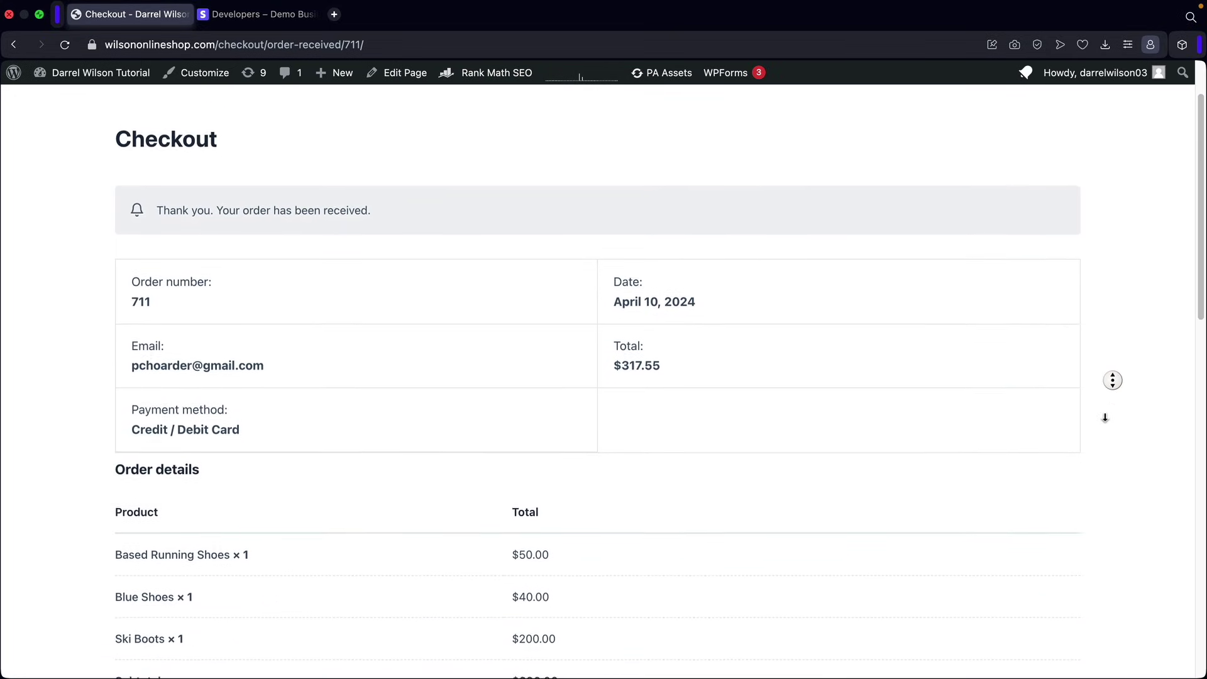
scroll(1105, 417, down, 1)
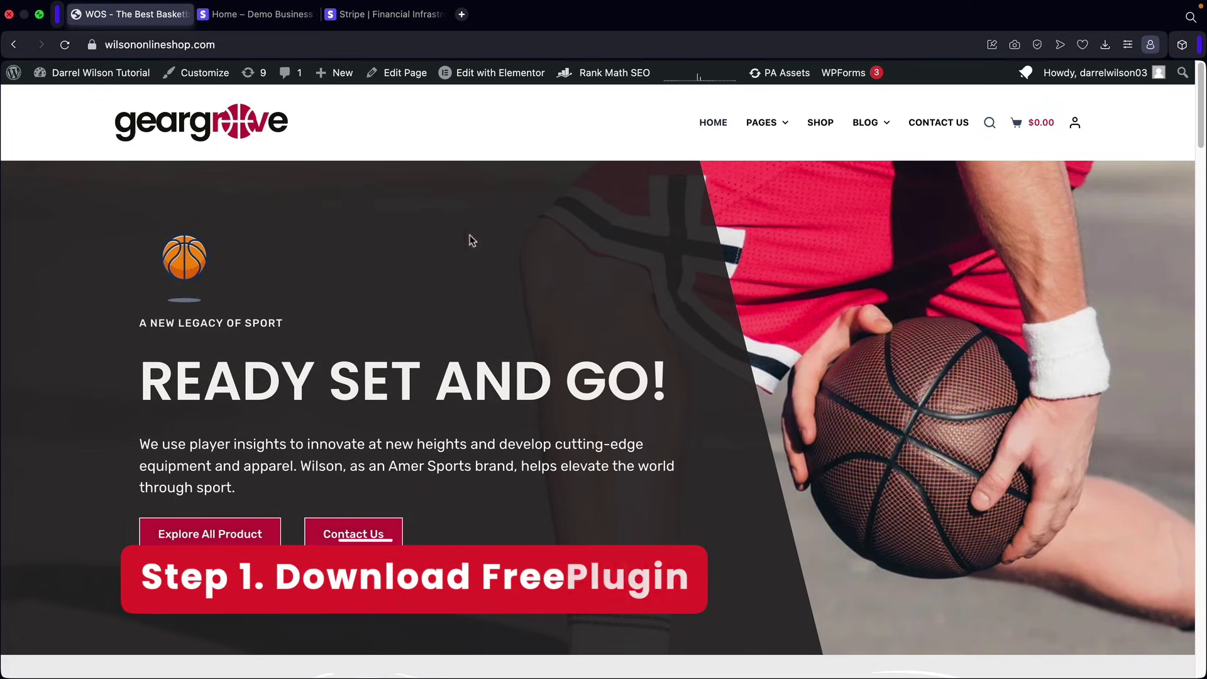
Go to the WordPress admin dashboard and open the page for adding a new plugin
mouse_move(95, 73)
click(78, 106)
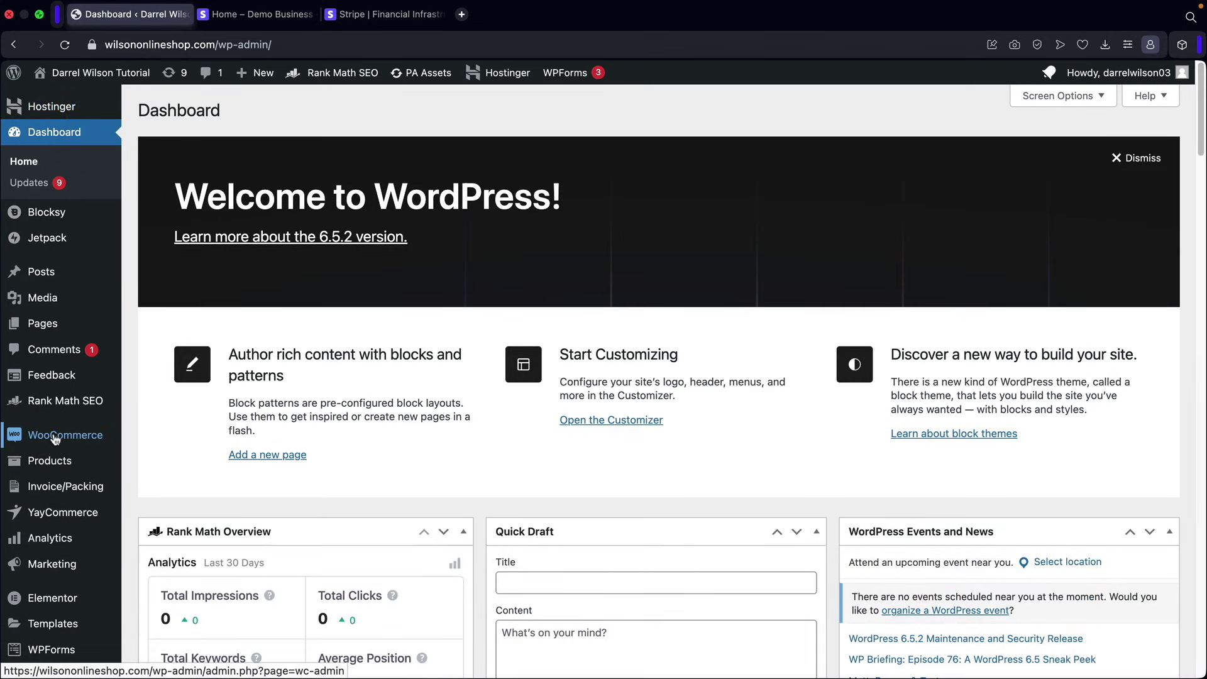
mouse_move(55, 439)
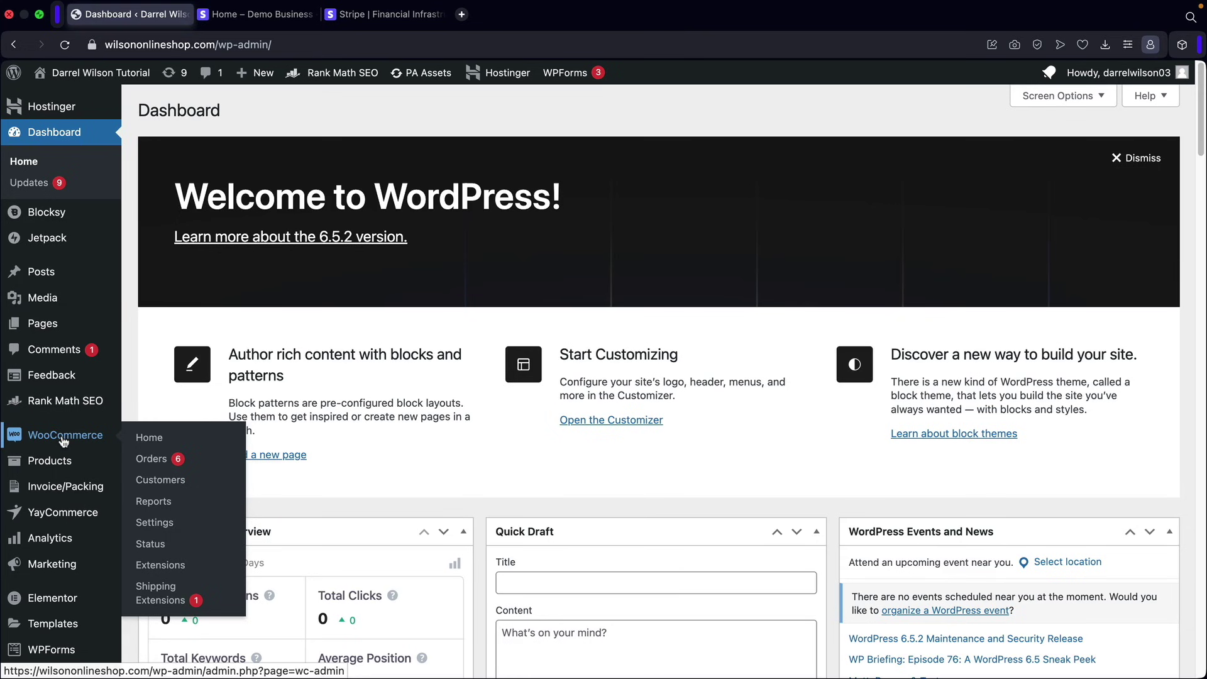
scroll(63, 442, down, 5)
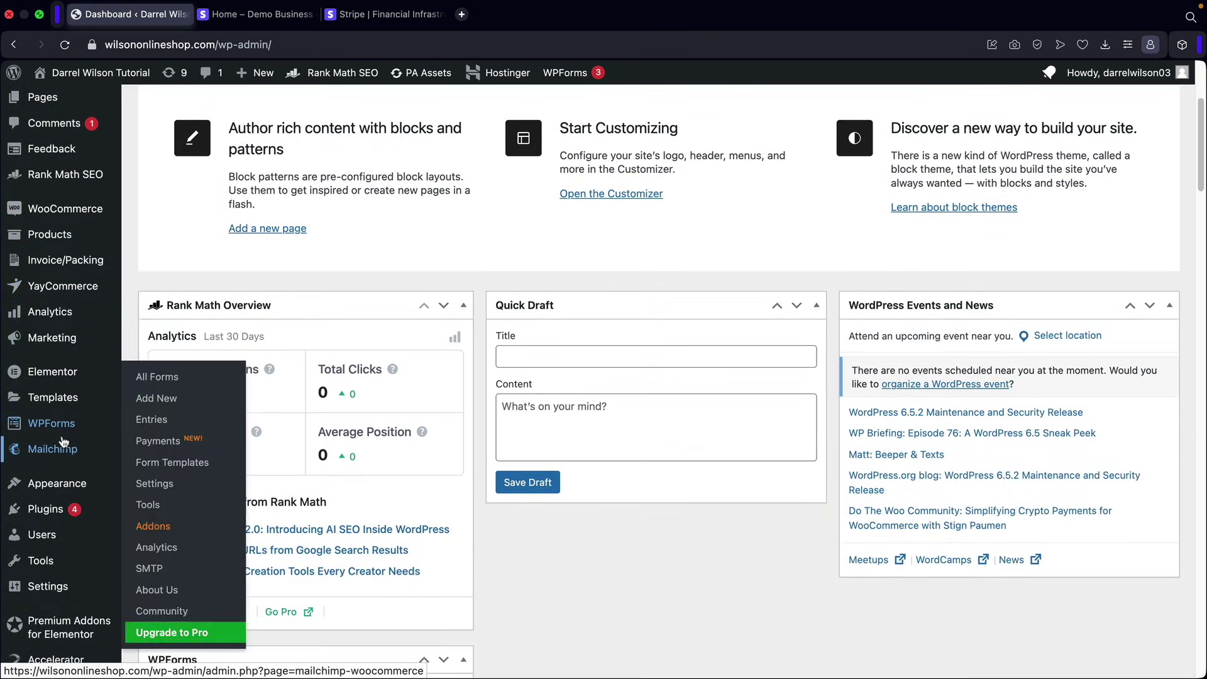
mouse_move(45, 516)
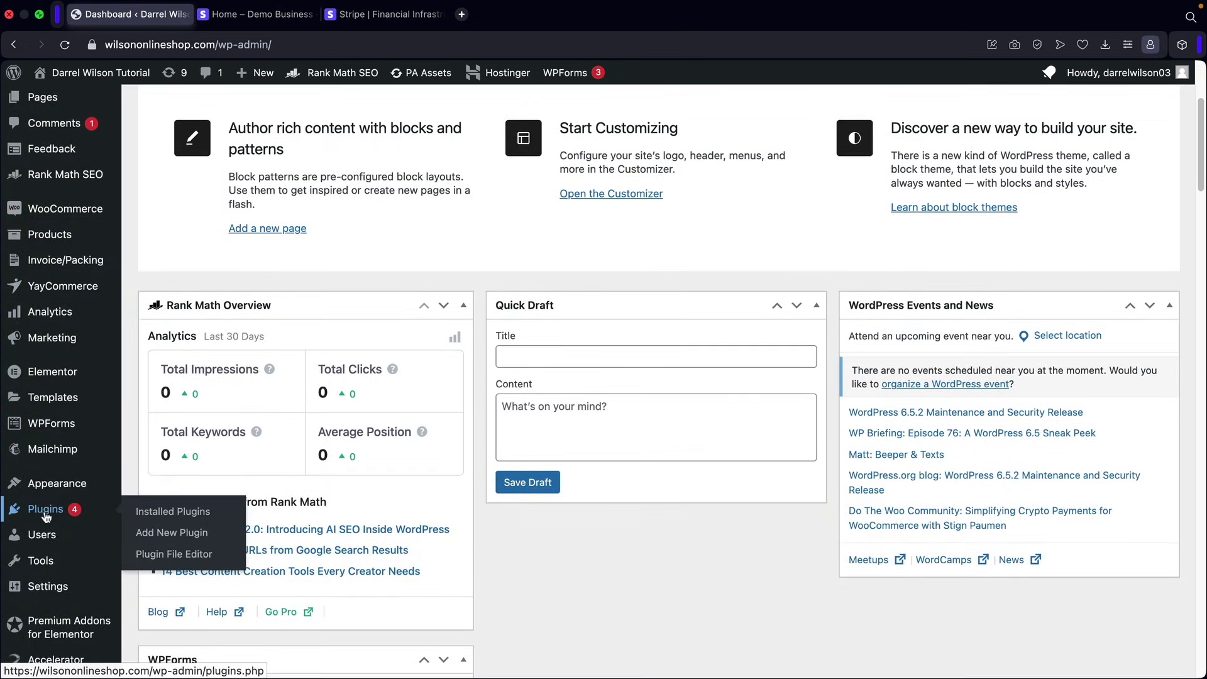
click(161, 539)
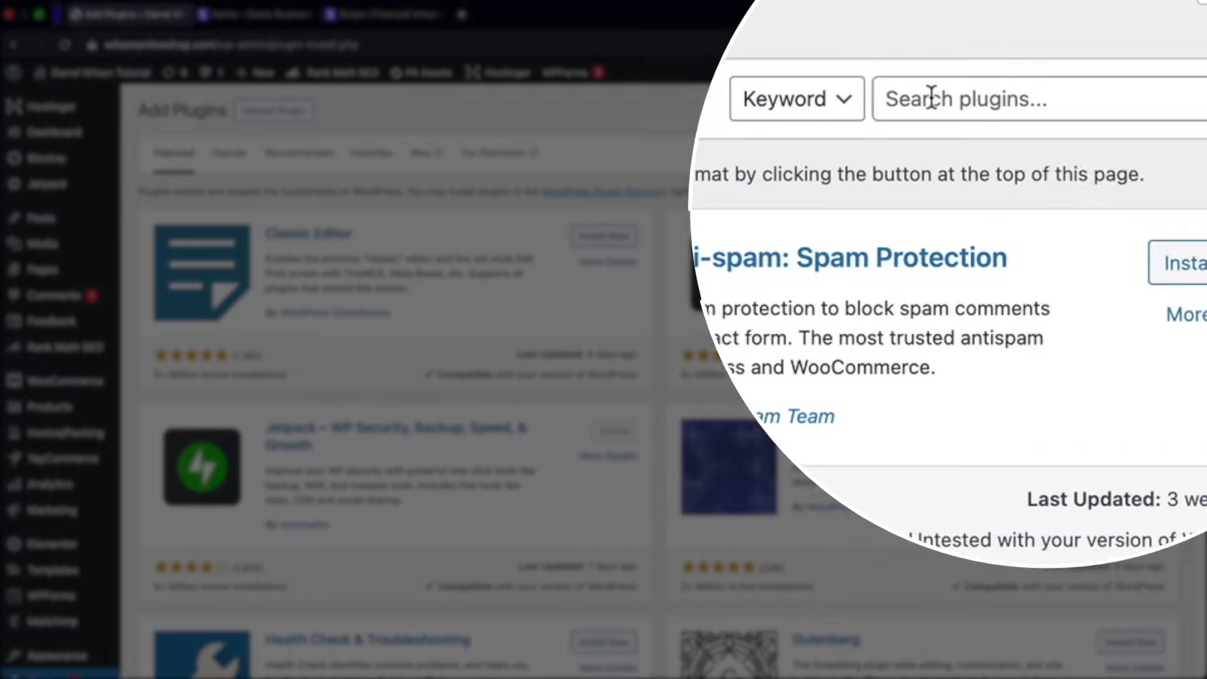
Search the plugins for "stripe", then install and activate WooCommerce Stripe Payment Gateway
click(992, 160)
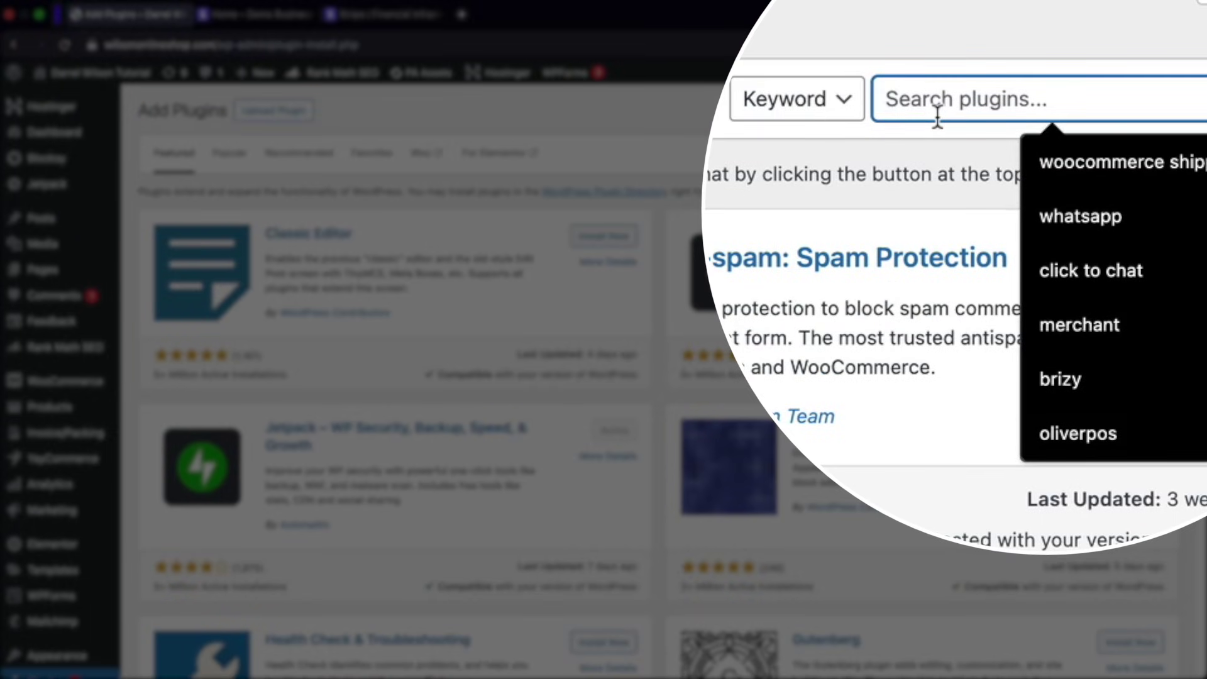
text(stripe)
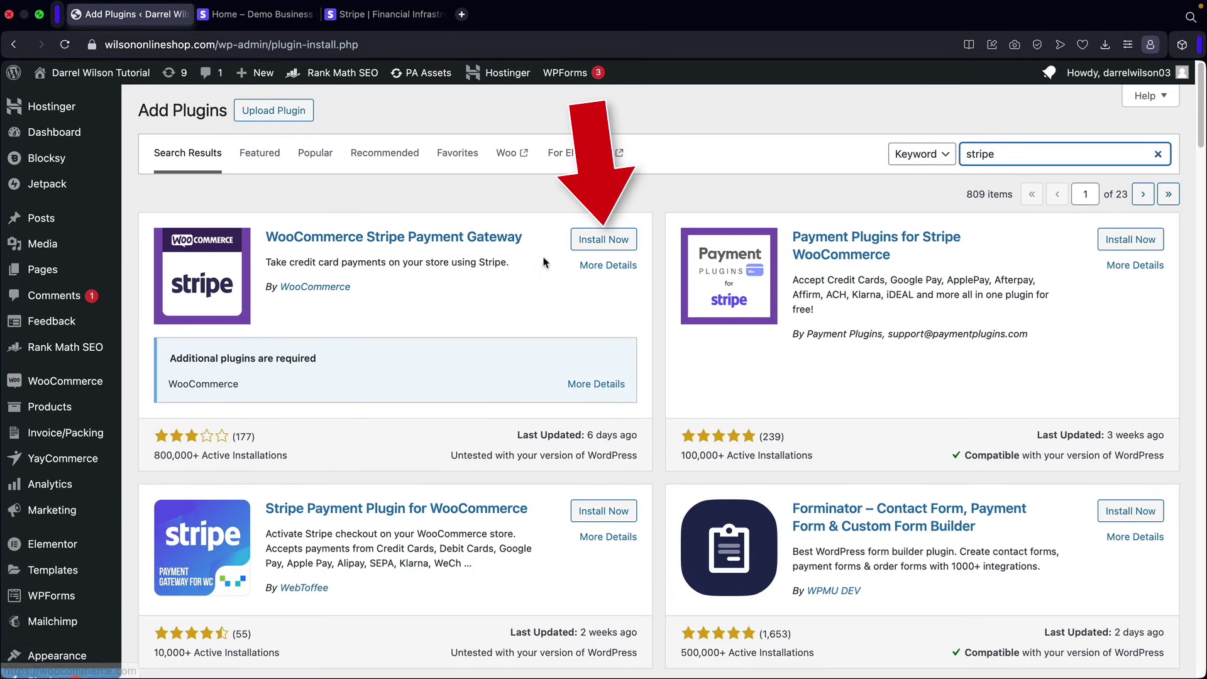
click(595, 241)
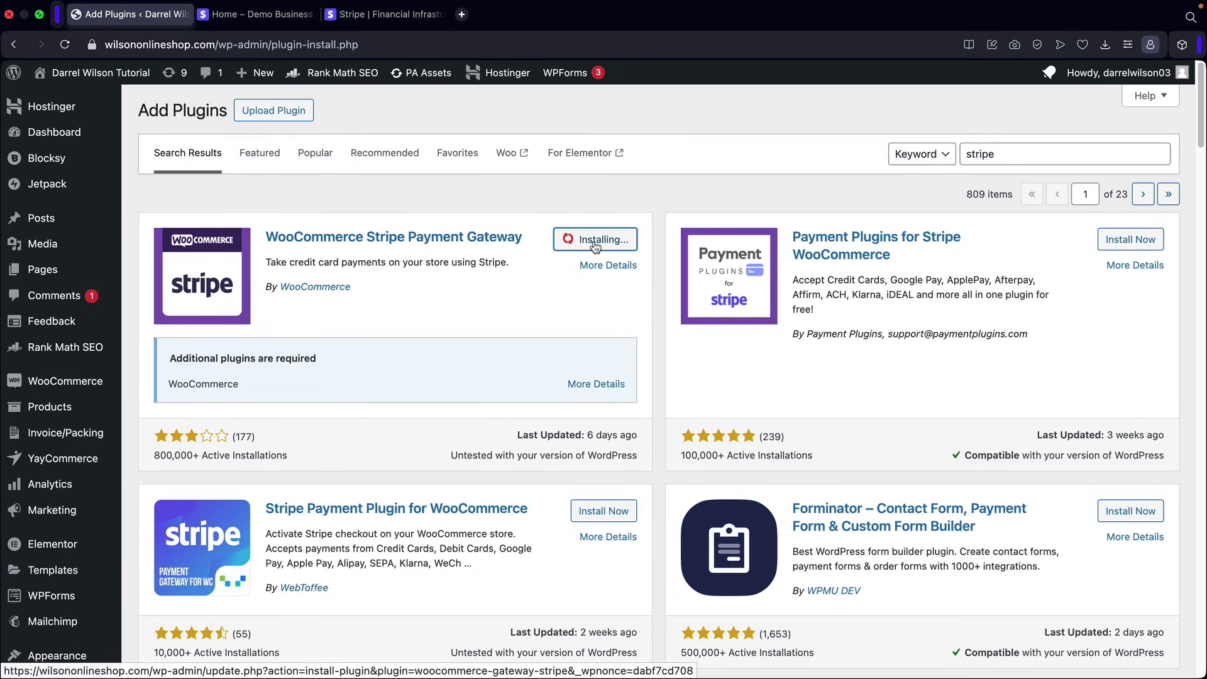
click(595, 245)
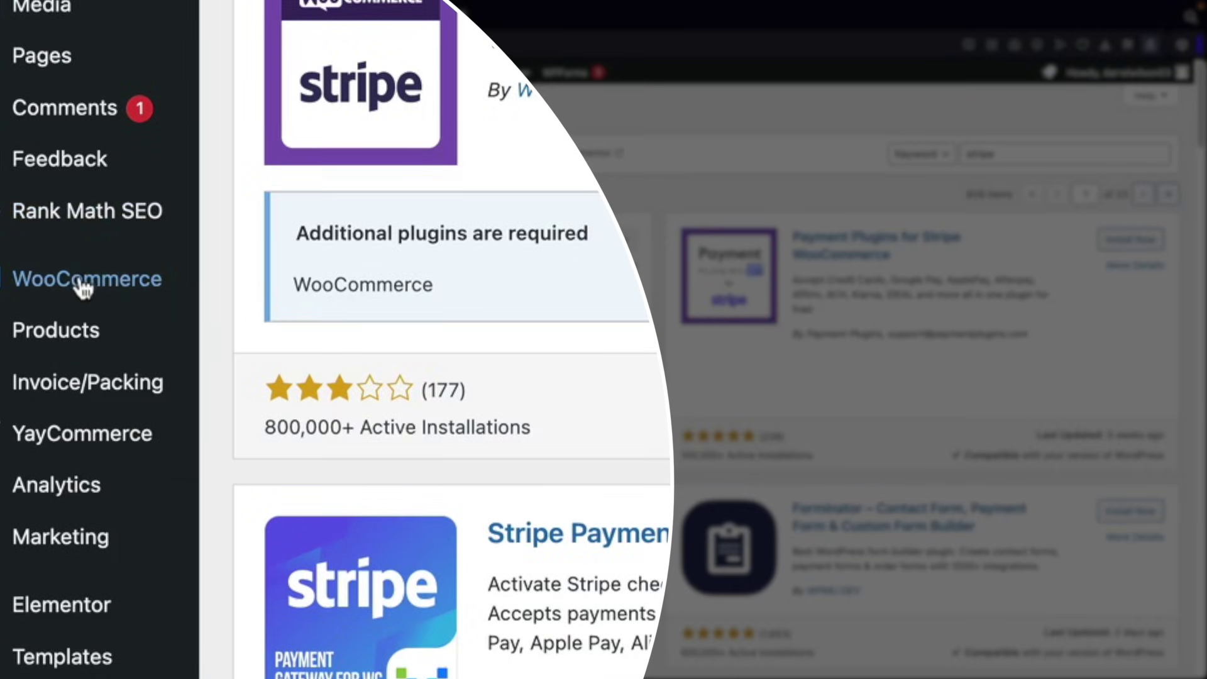
Open the management page of the Stripe payment method in the WooCommerce payment settings
mouse_move(94, 381)
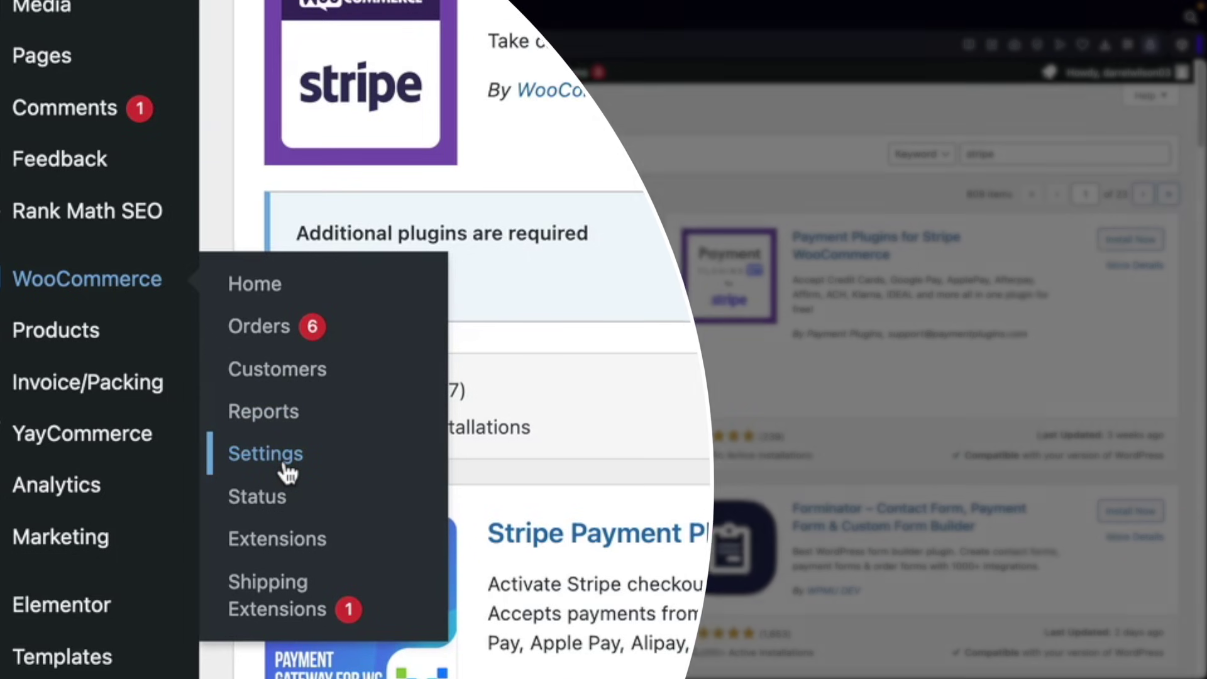
click(276, 458)
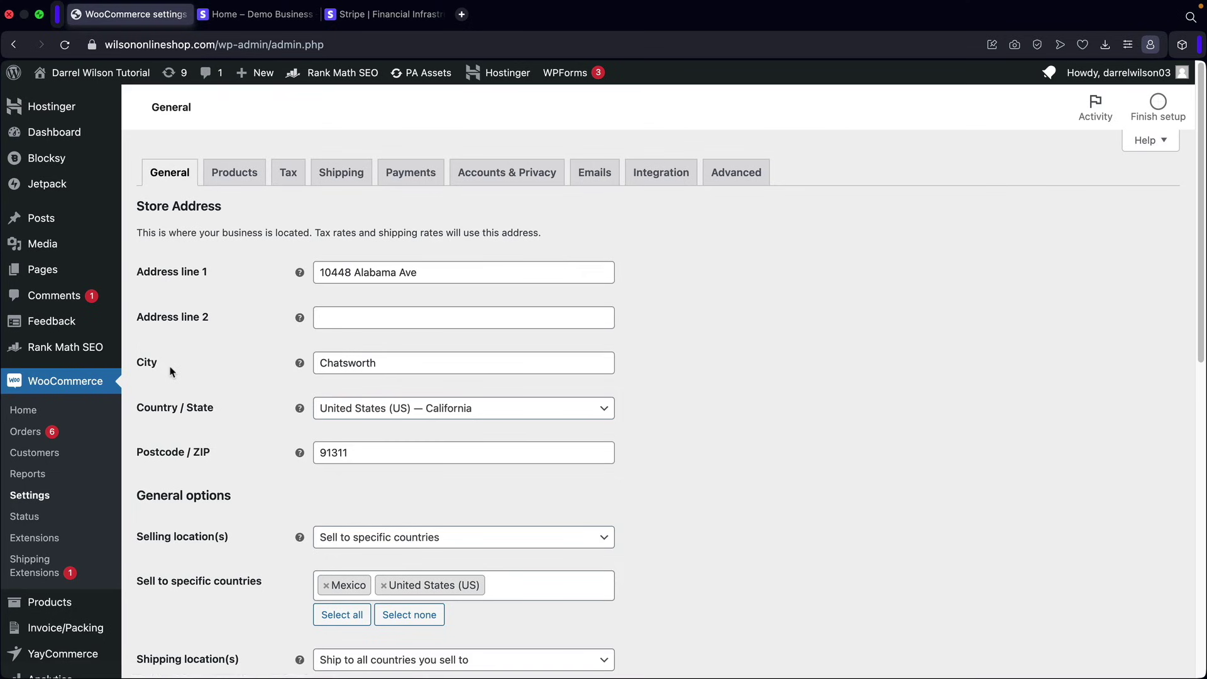
click(413, 180)
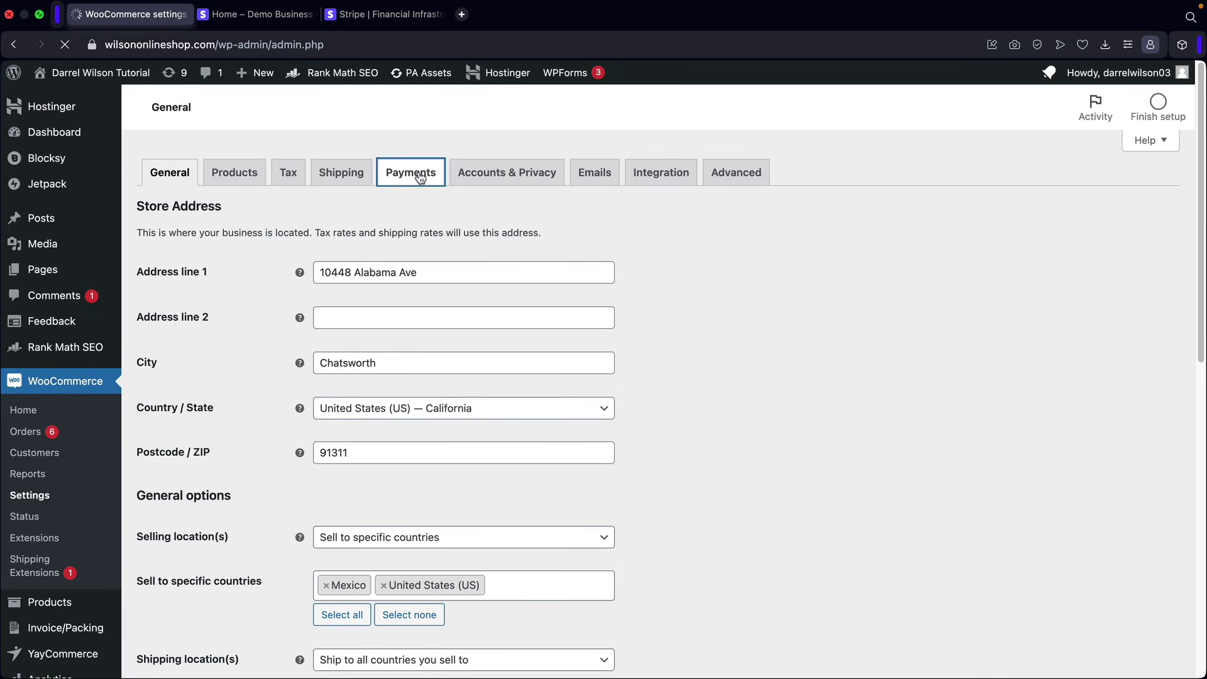
scroll(692, 207, down, 5)
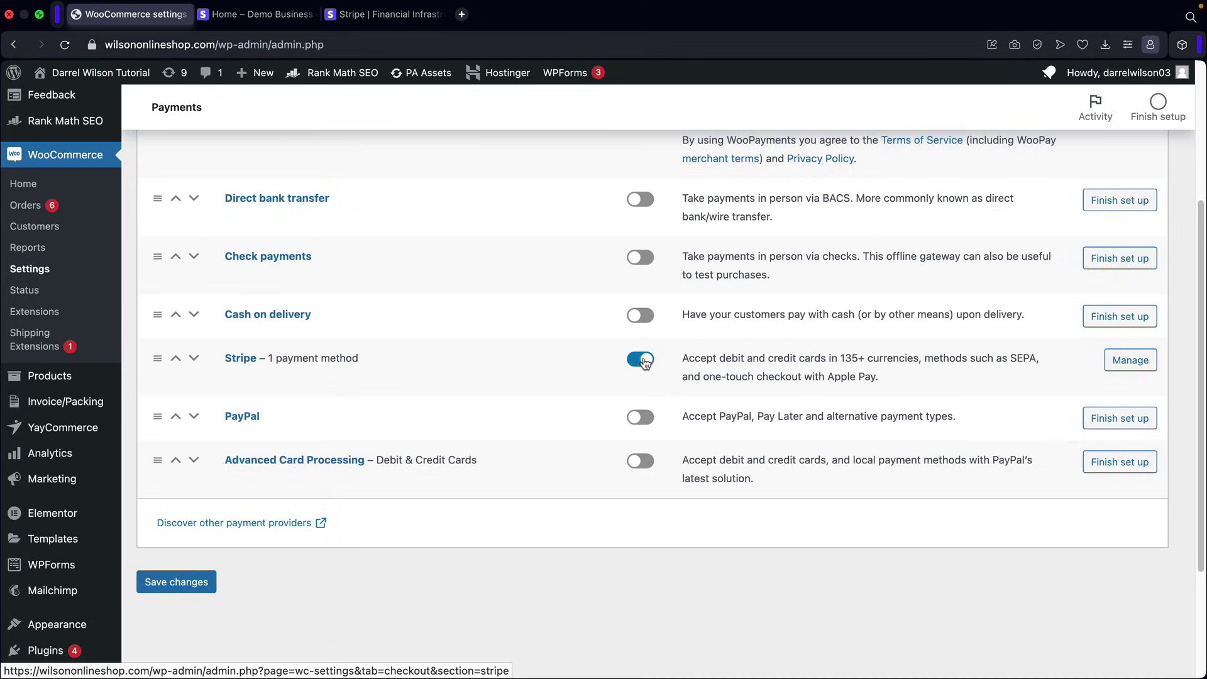
click(1133, 365)
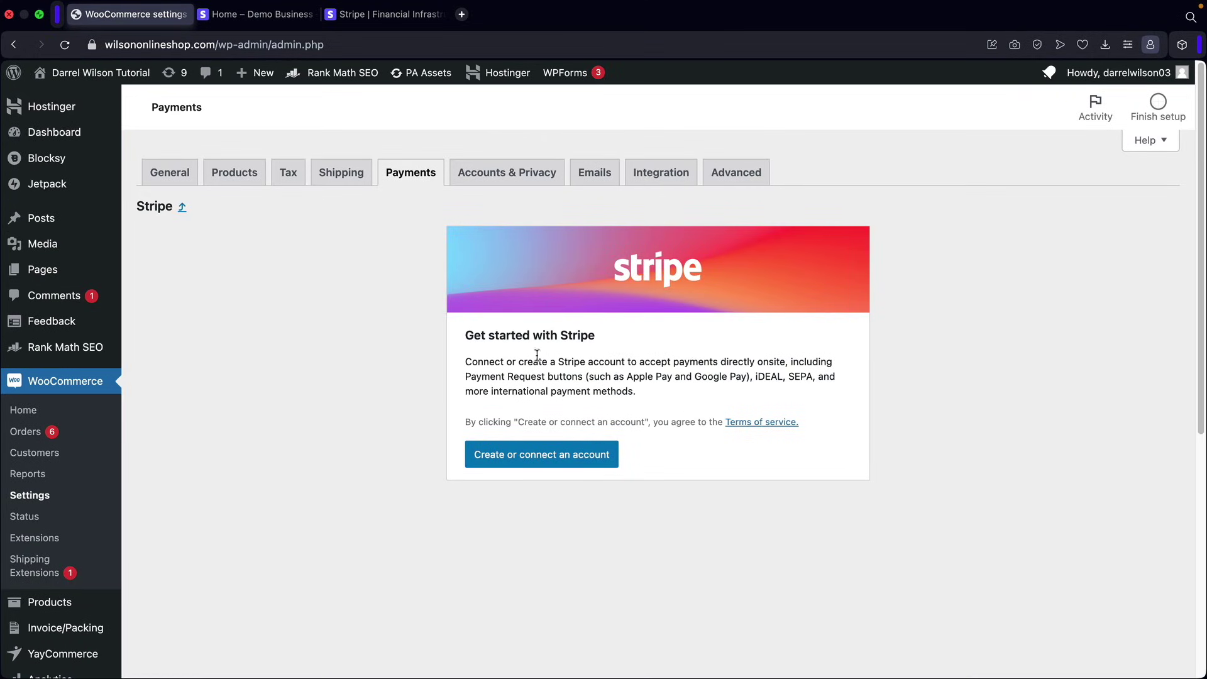
Switch to the Stripe website and start the account sign-up from its home page
click(394, 15)
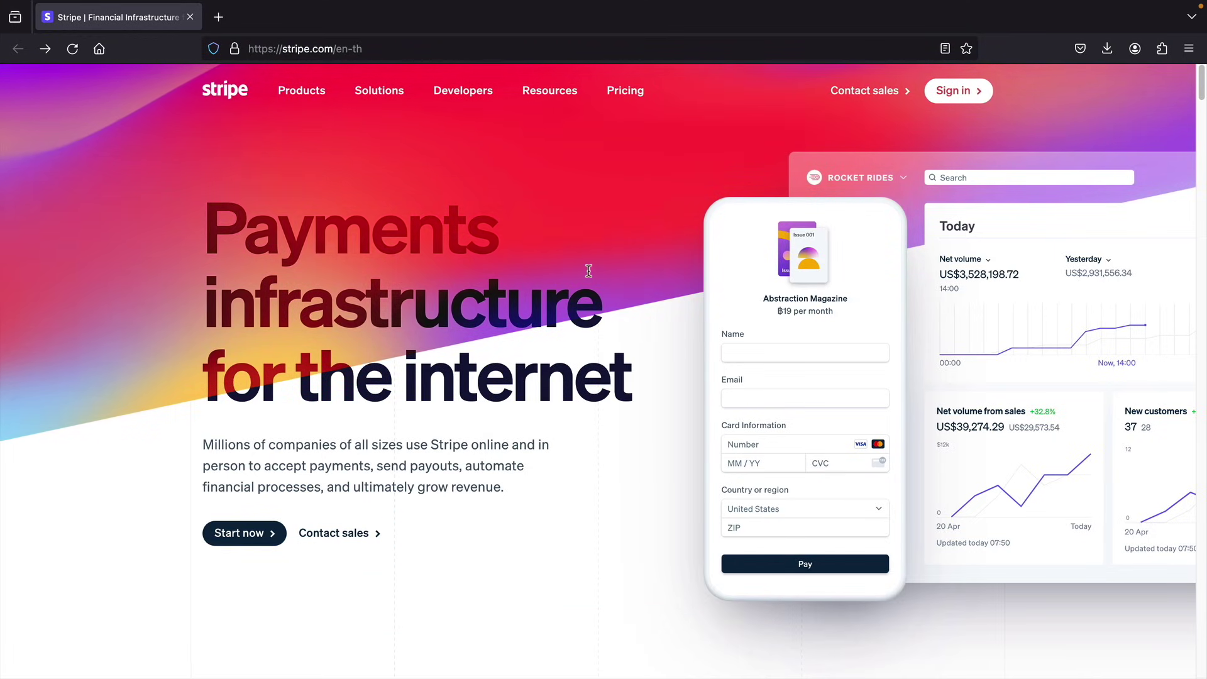
drag(626, 374, 580, 376)
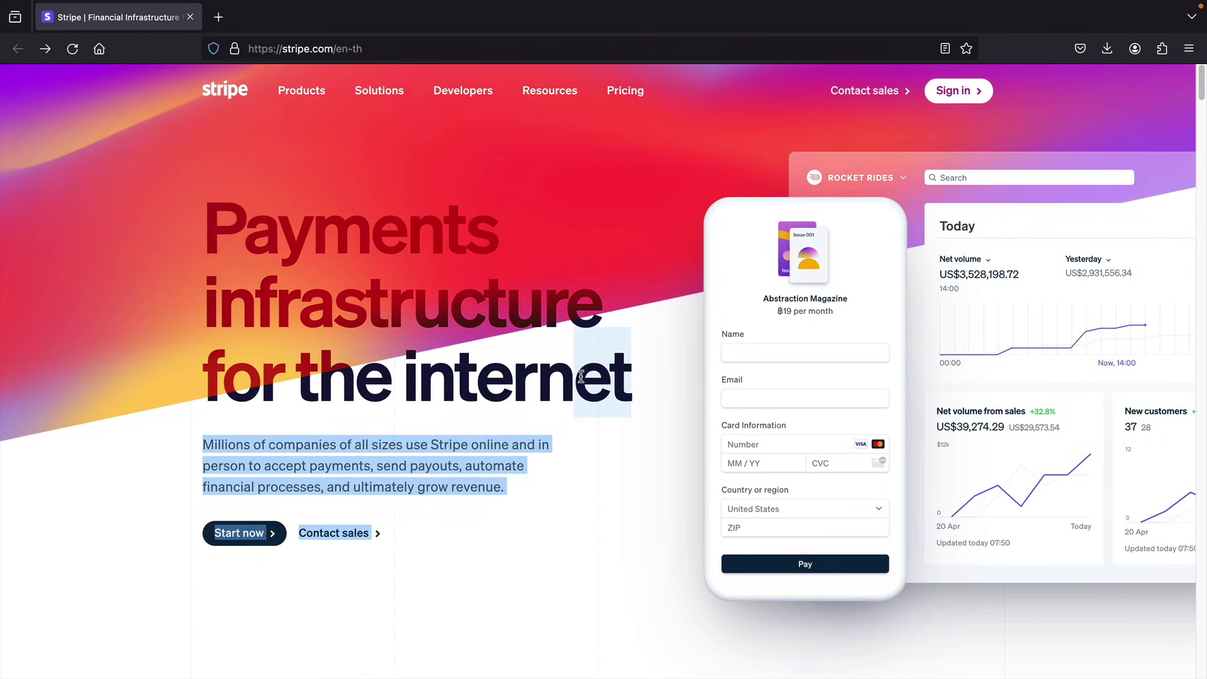
click(581, 376)
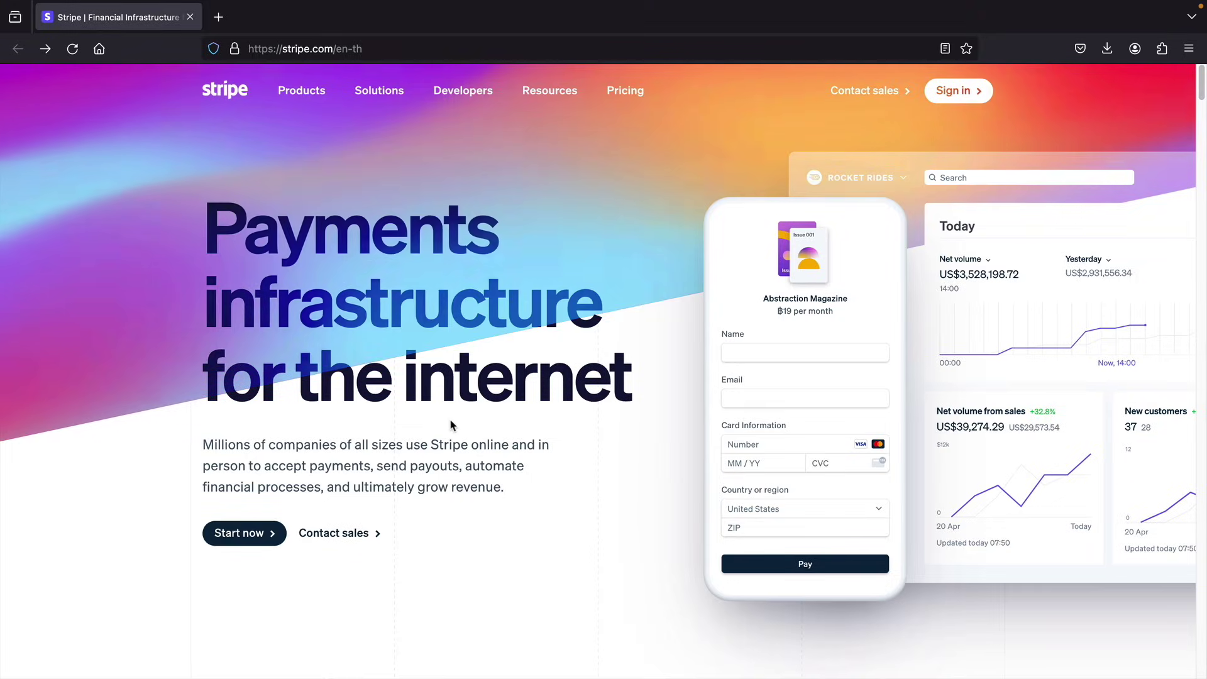
click(242, 539)
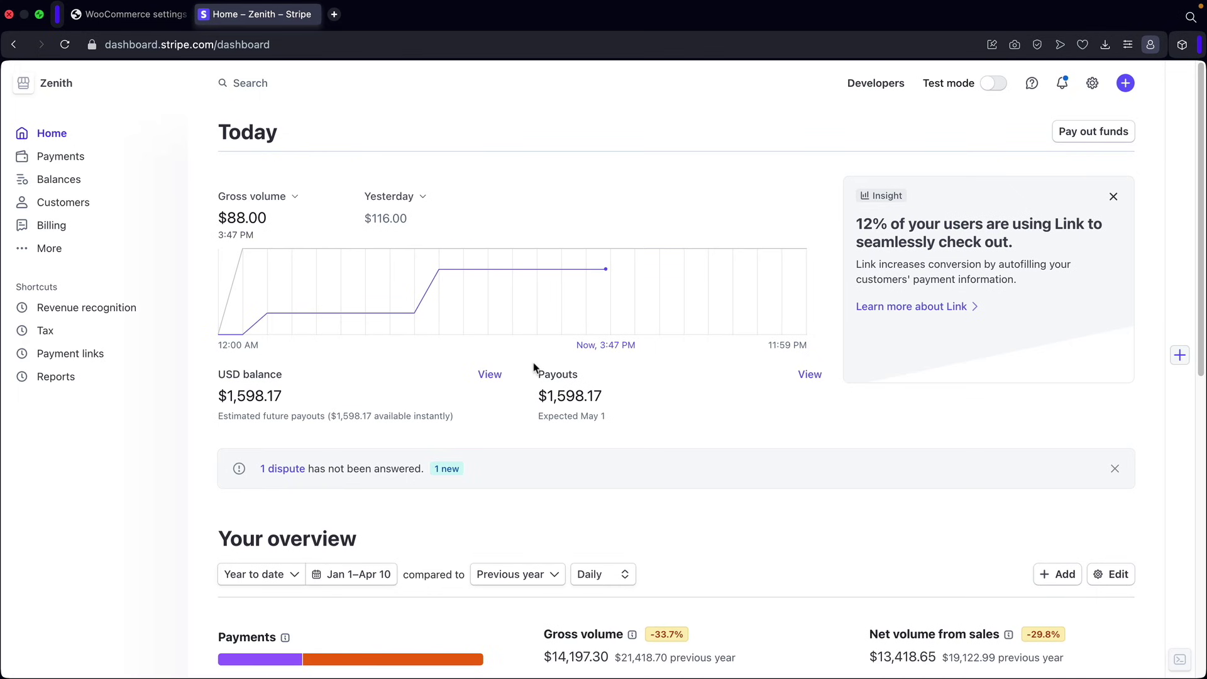
Switch the Stripe dashboard to the Demo Business account and turn on test mode
scroll(533, 368, down, 4)
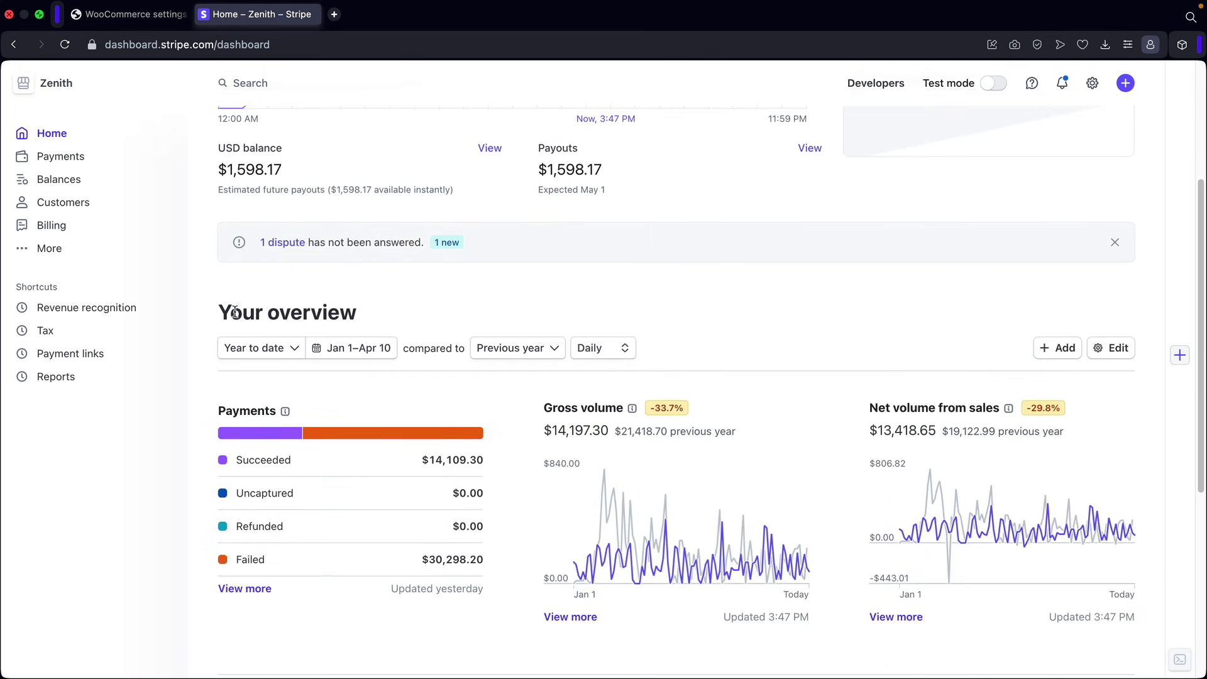
drag(234, 313, 379, 322)
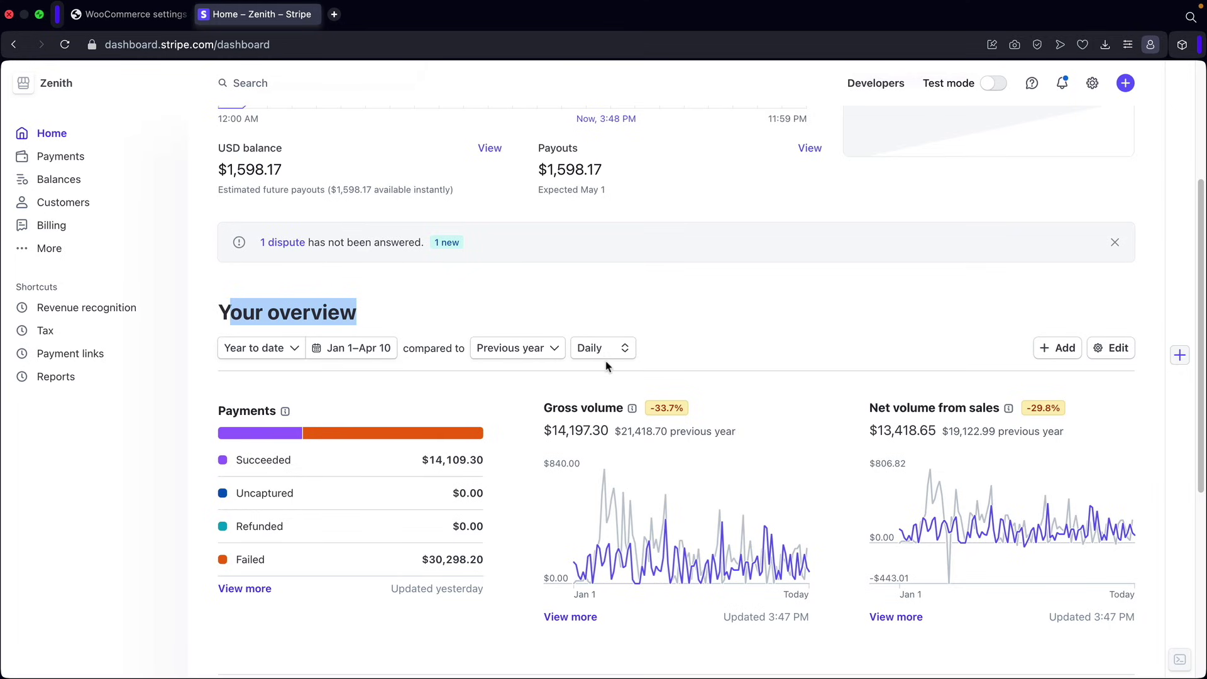
scroll(606, 370, up, 5)
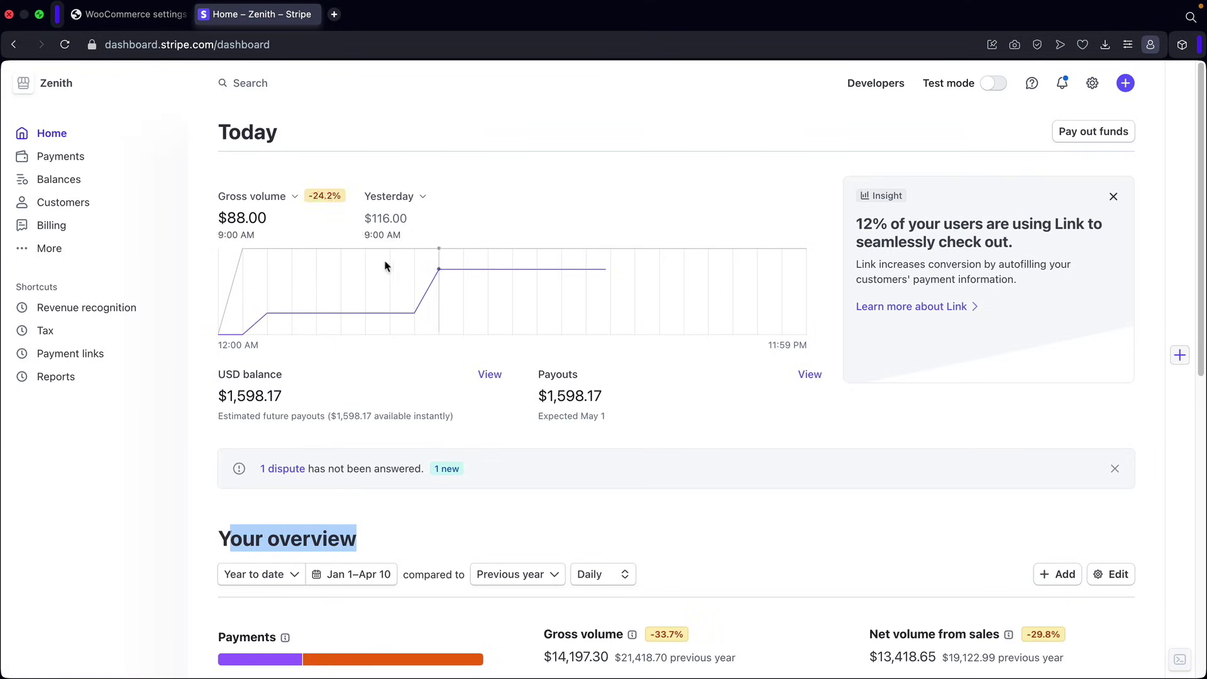
click(60, 93)
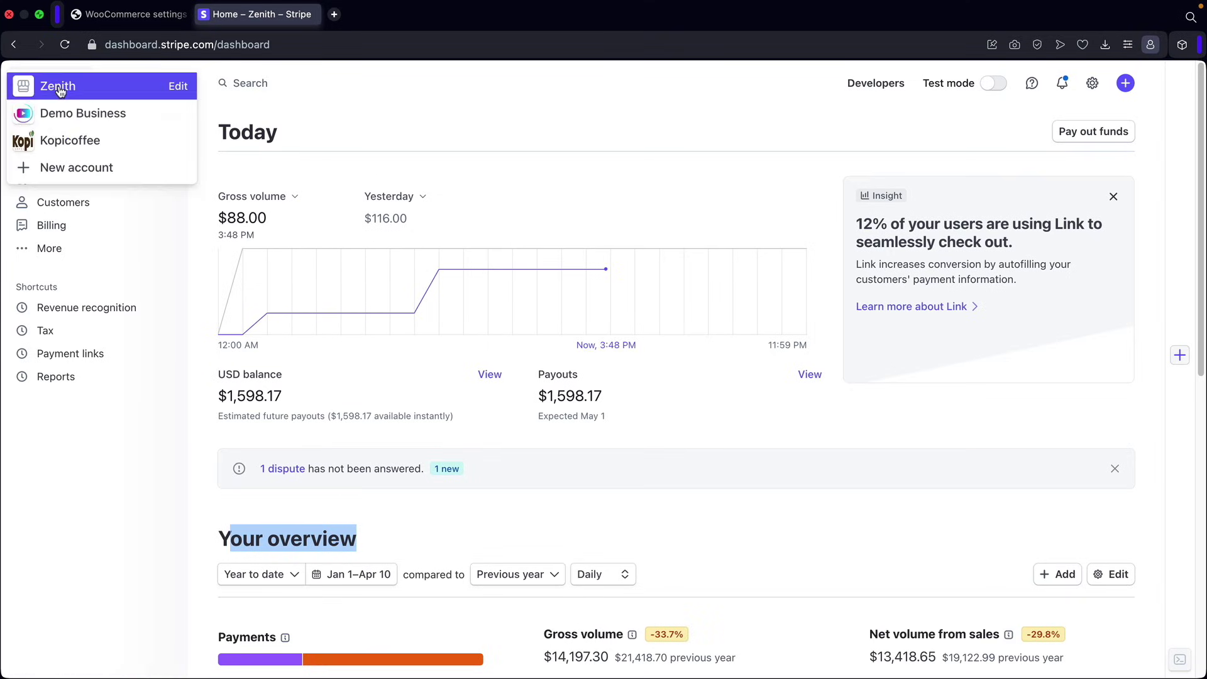
click(69, 118)
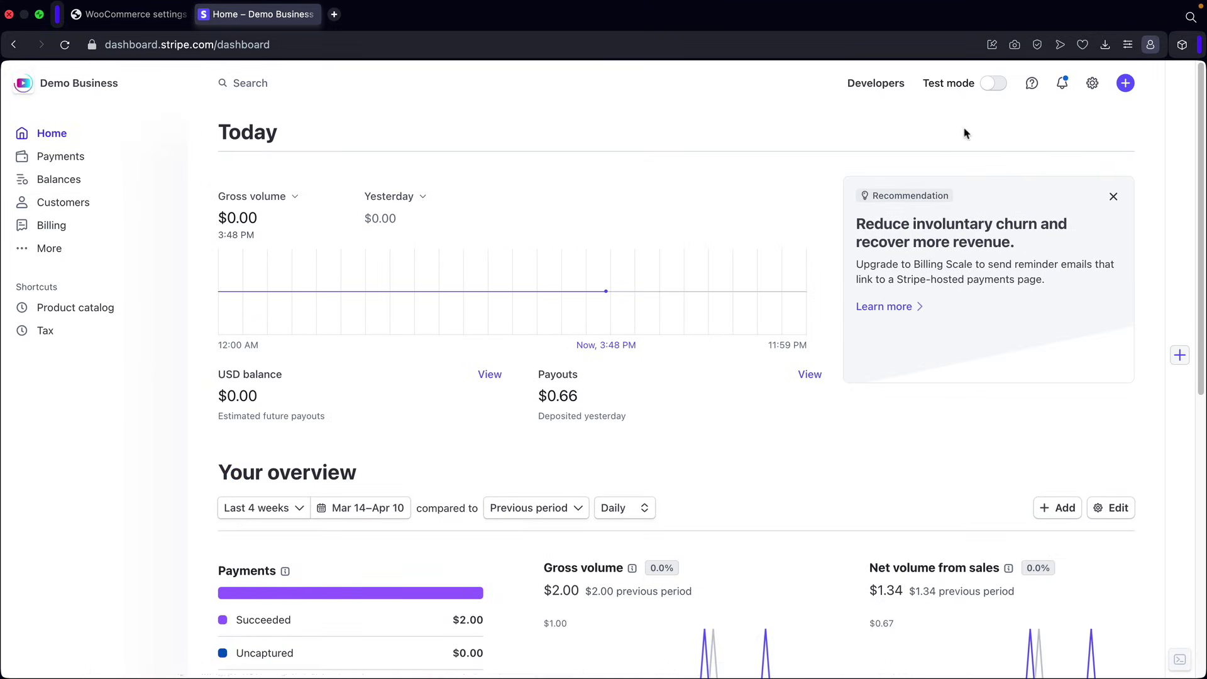
click(993, 84)
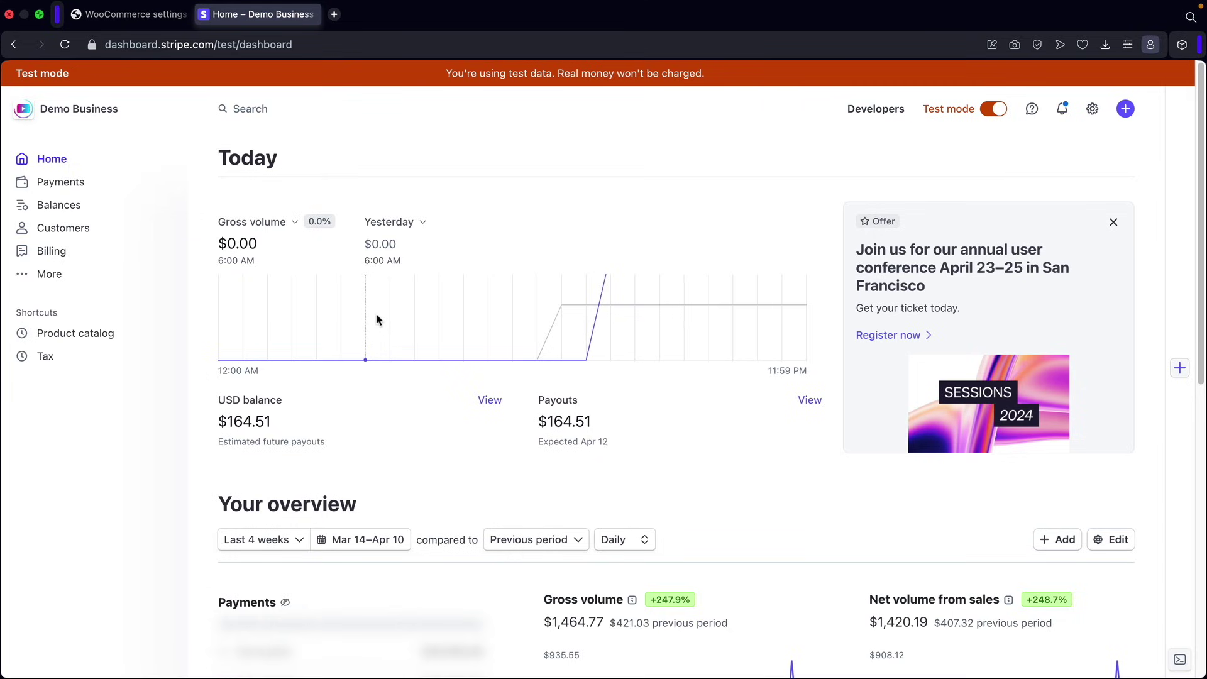
Compare the WooCommerce Stripe connection page with the Stripe test-mode dashboard, ending on the WooCommerce page
click(133, 20)
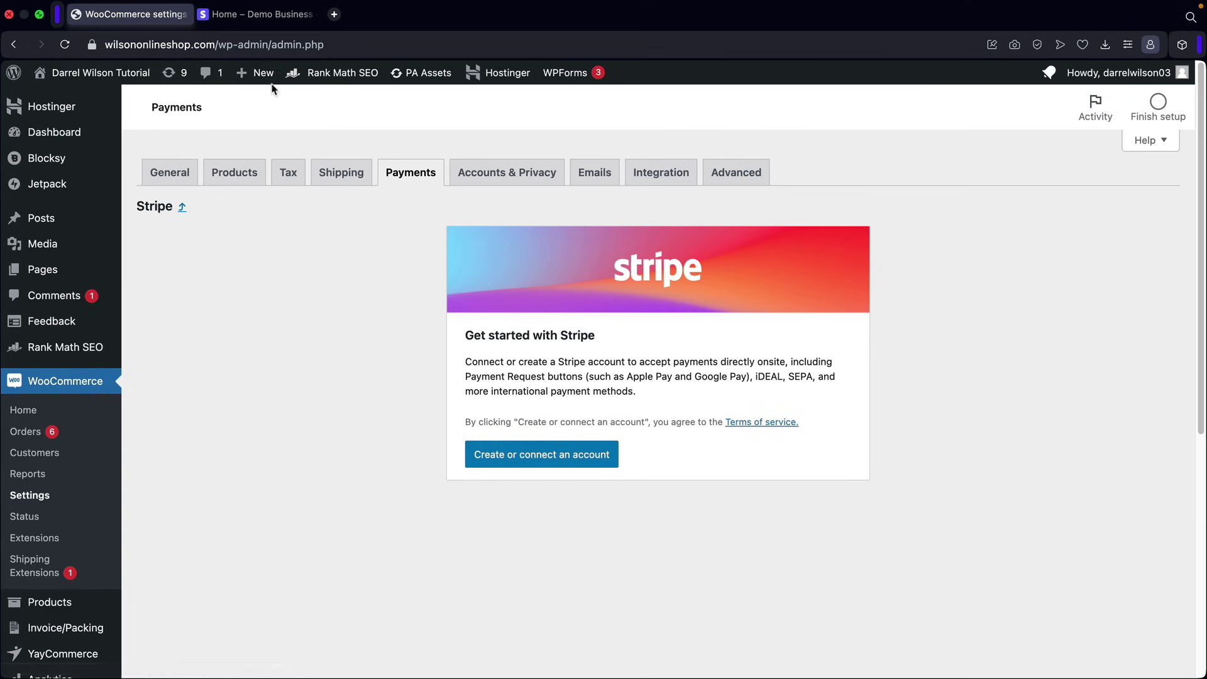
click(258, 19)
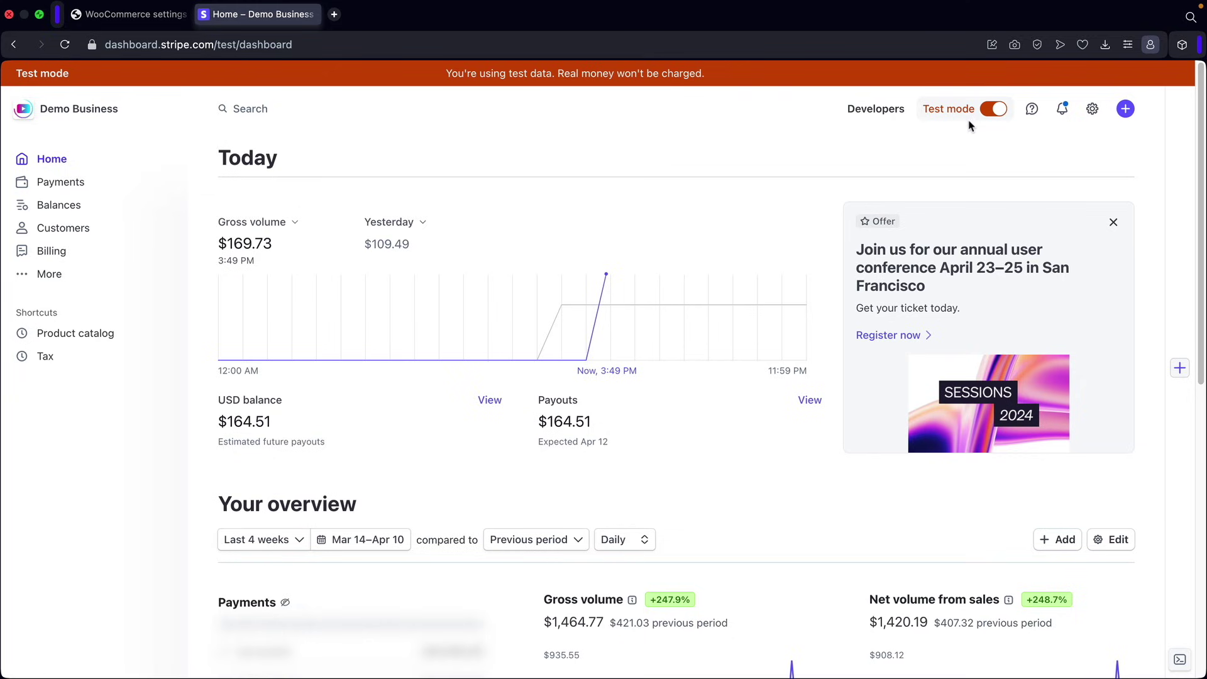
click(134, 18)
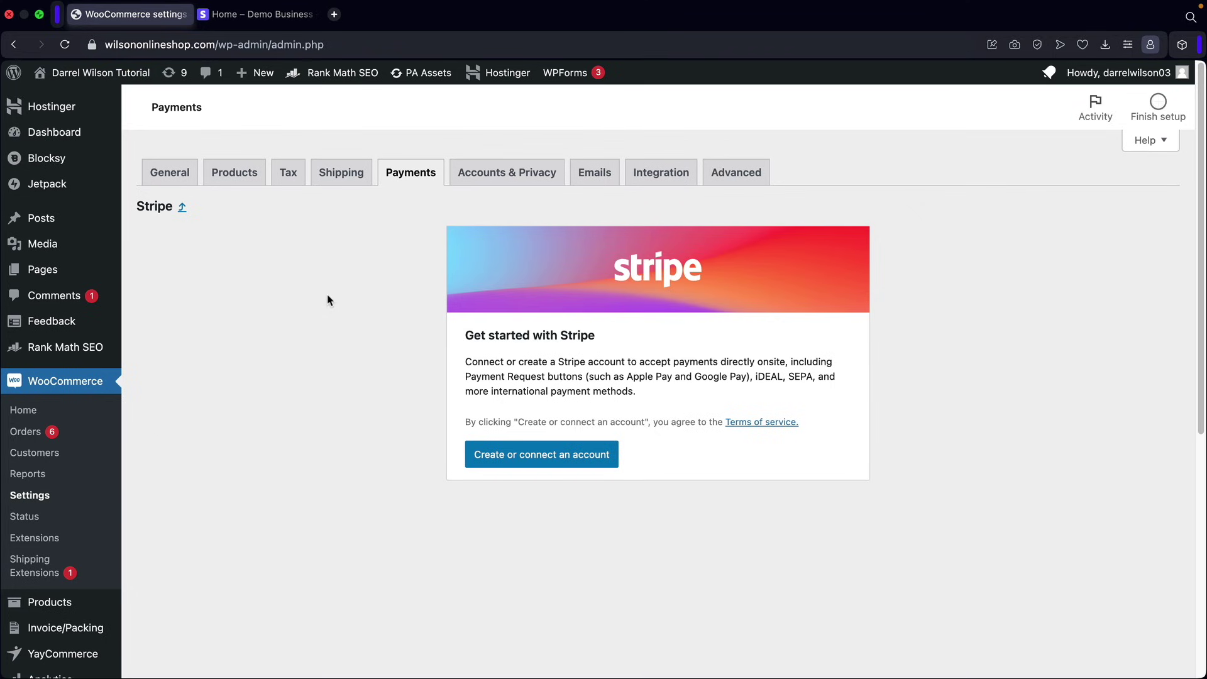
click(251, 15)
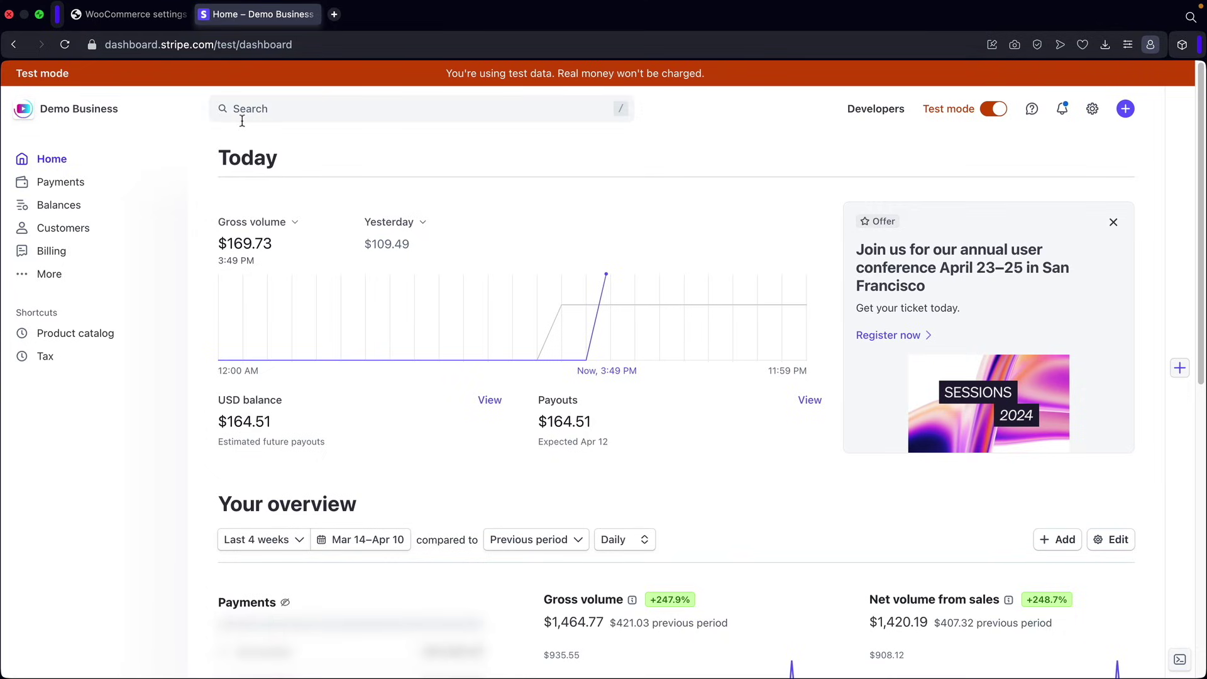
click(129, 18)
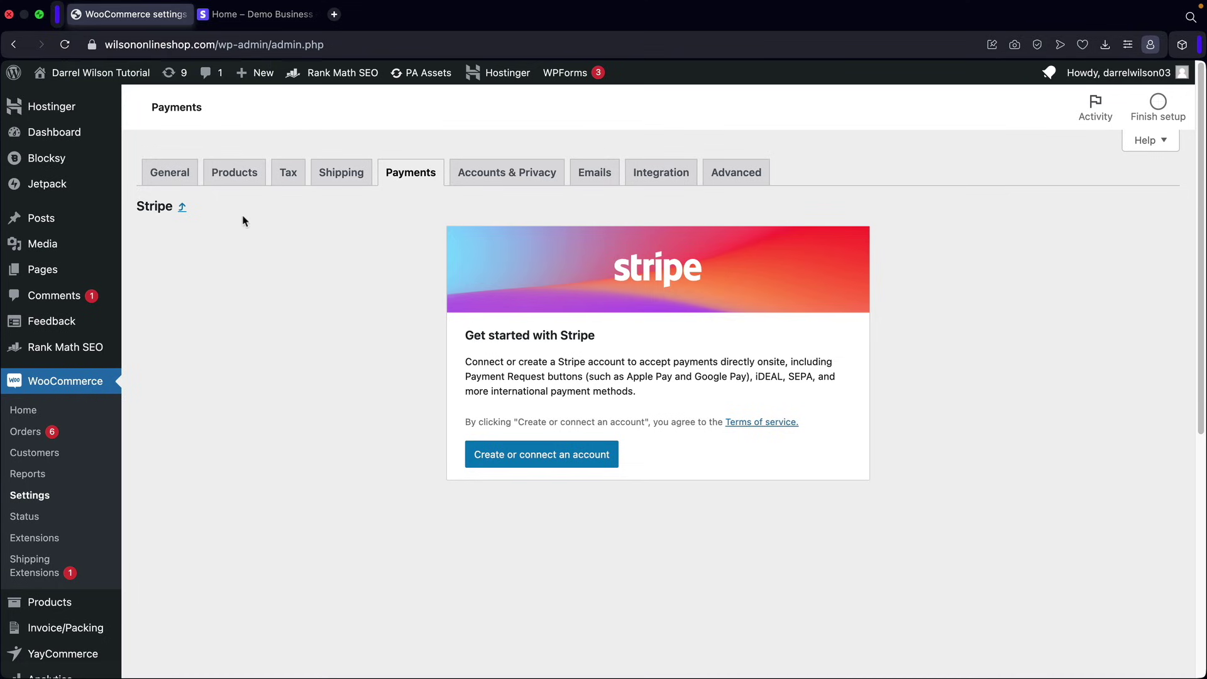
click(249, 14)
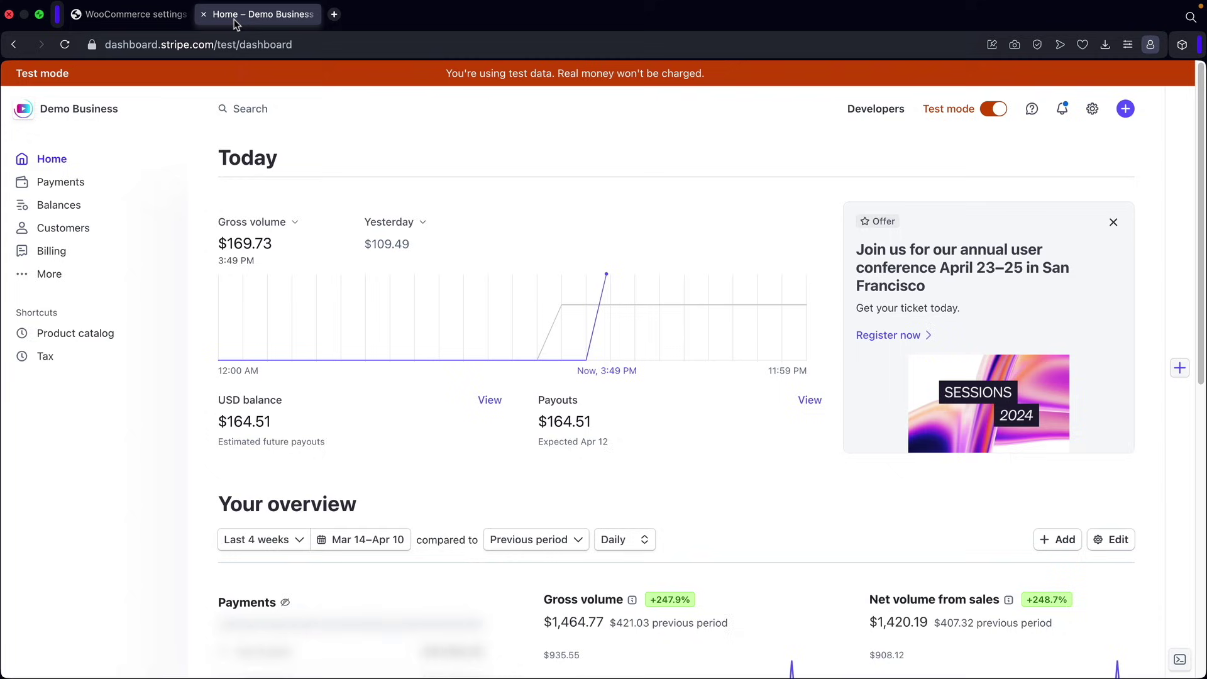
click(123, 16)
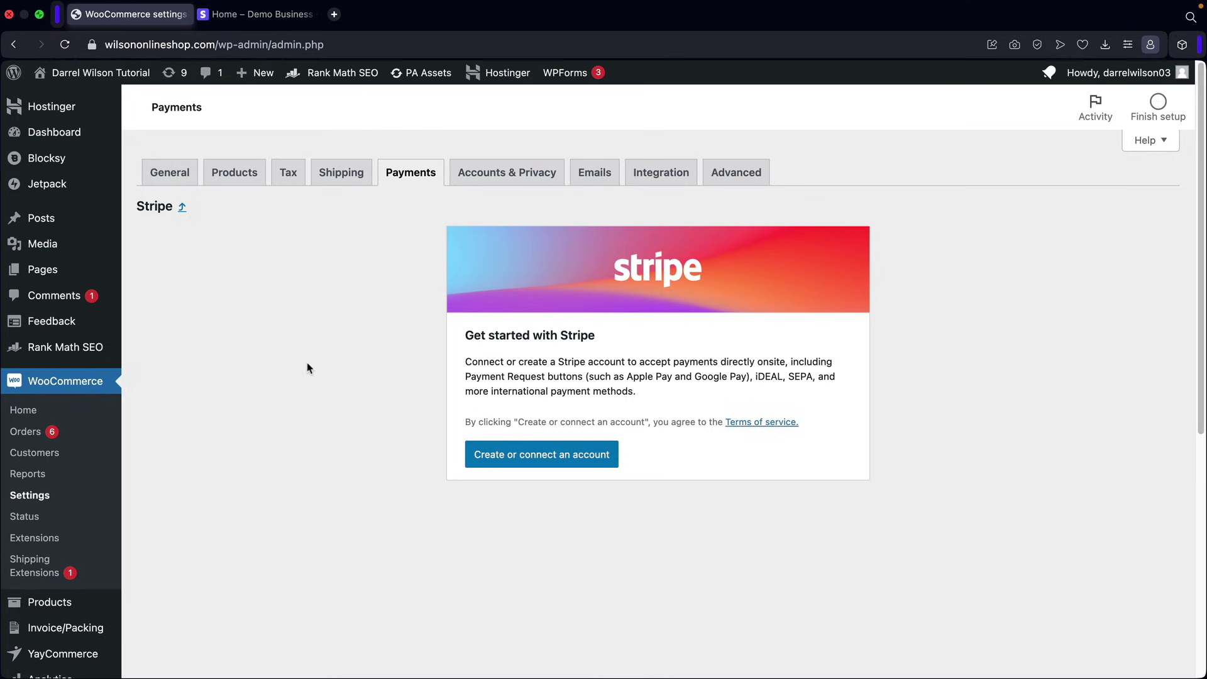
Connect the existing Demo Business Stripe account to WooCommerce
click(528, 461)
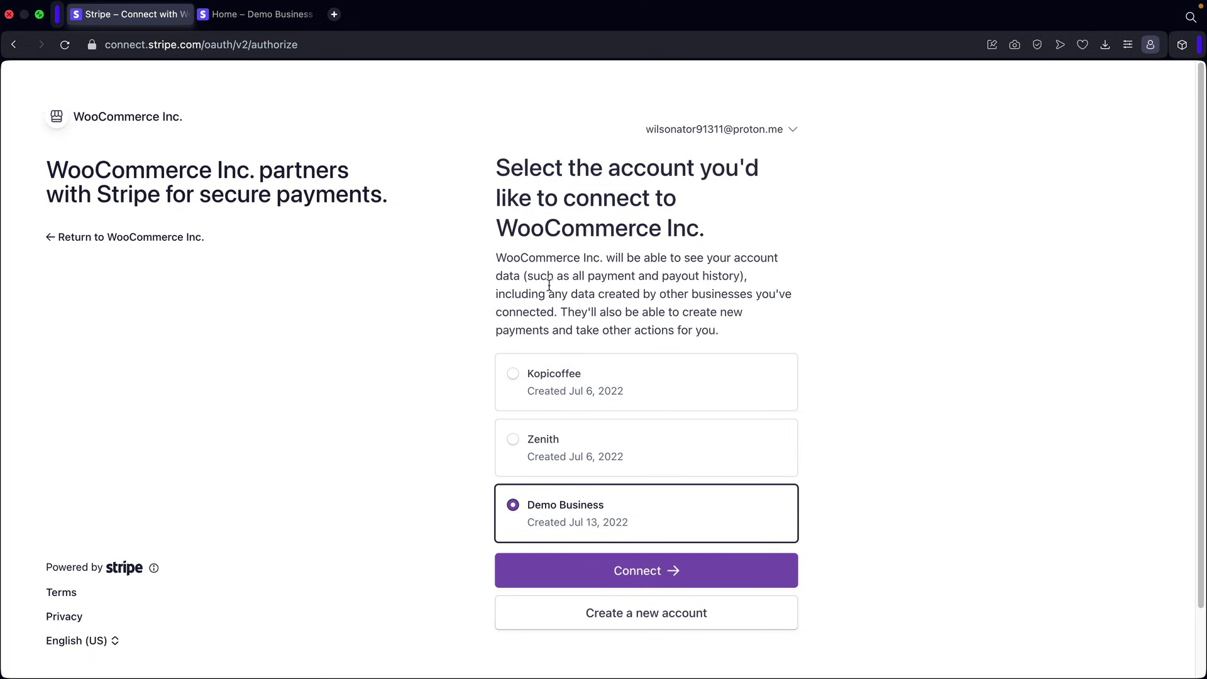
click(547, 506)
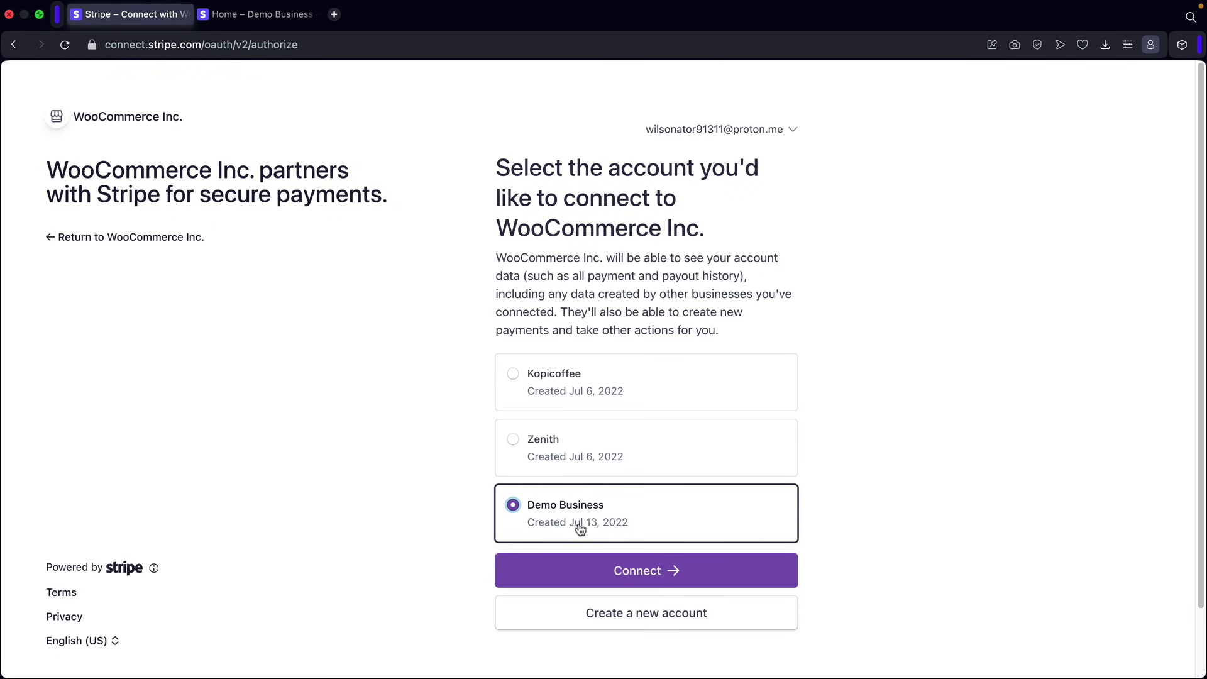
click(645, 573)
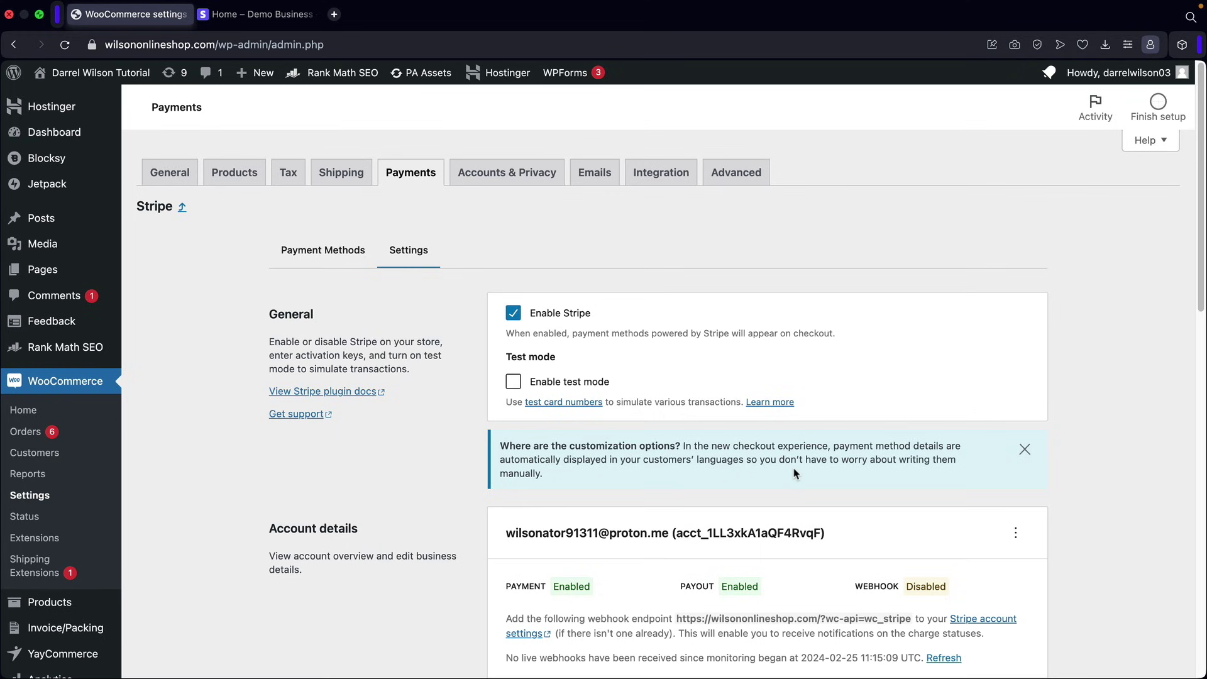
Enable test mode in the WooCommerce Stripe settings and check that the Stripe dashboard is also in test mode
scroll(788, 470, down, 3)
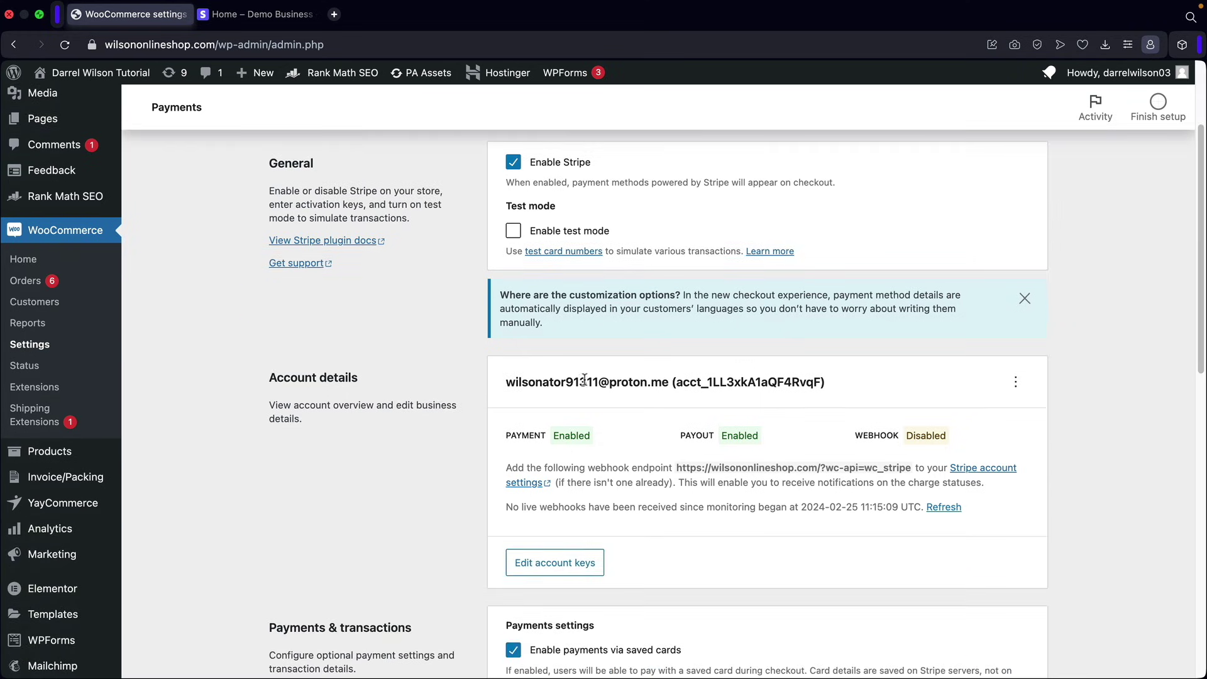
scroll(583, 380, up, 2)
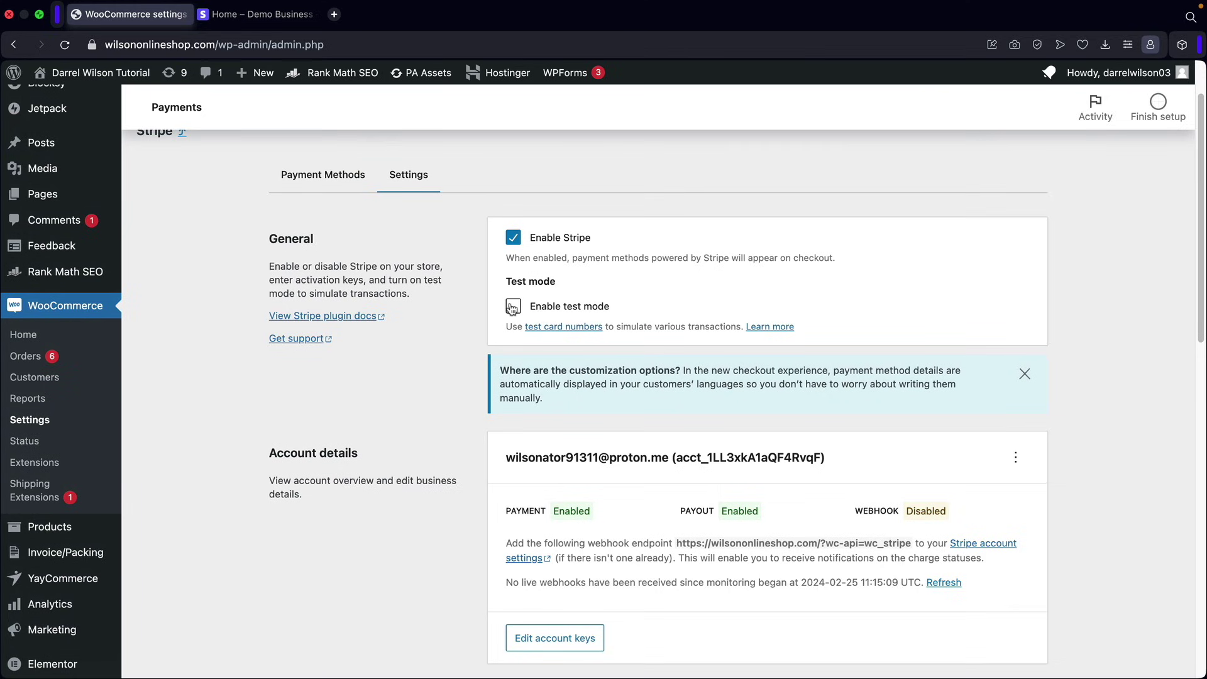
click(514, 308)
click(265, 18)
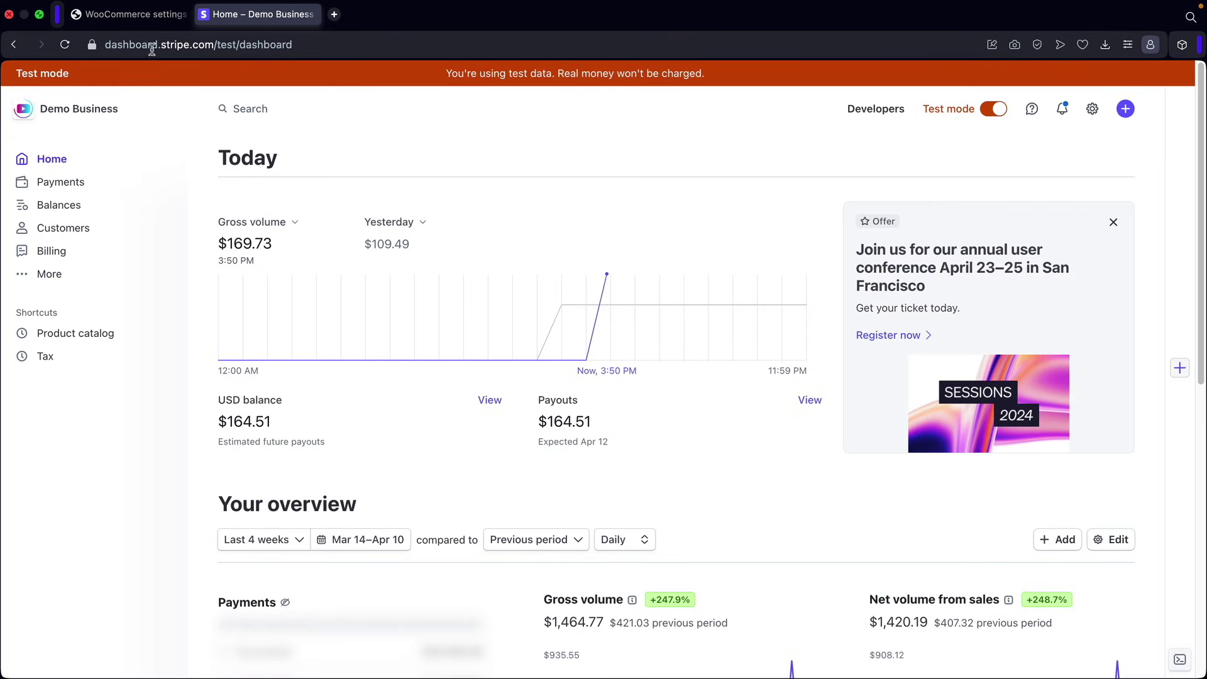
click(149, 18)
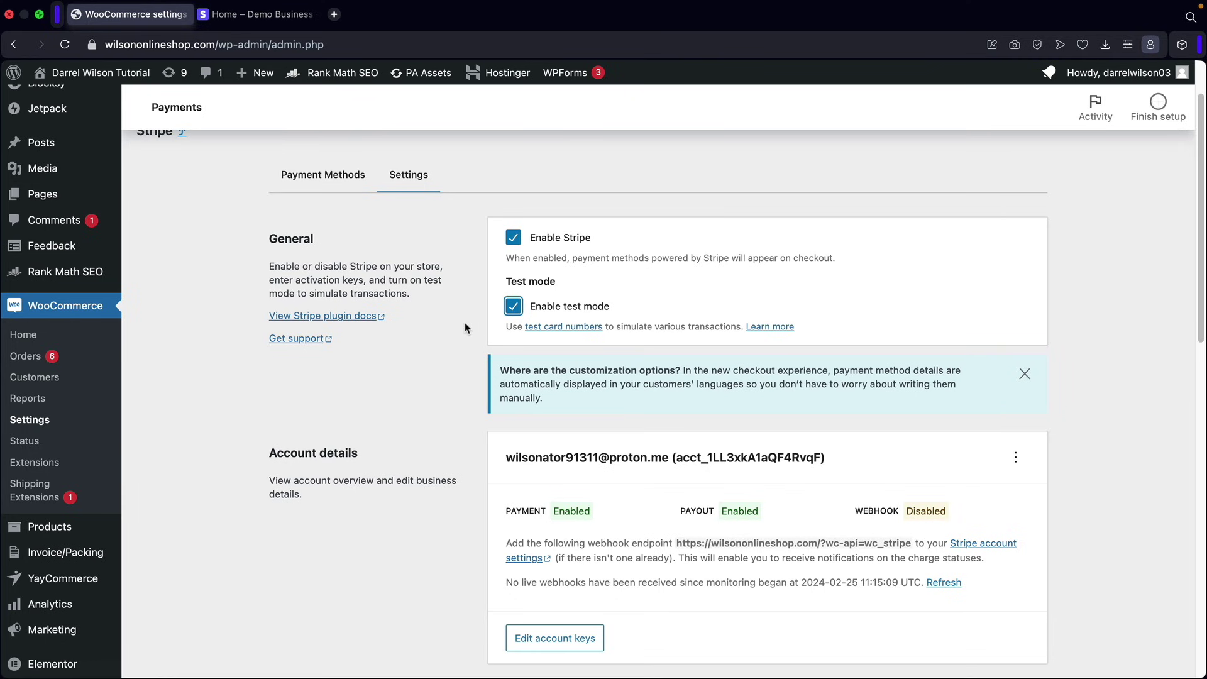
Review the payment and payout status in the account details and copy the webhook endpoint URL
scroll(465, 328, down, 5)
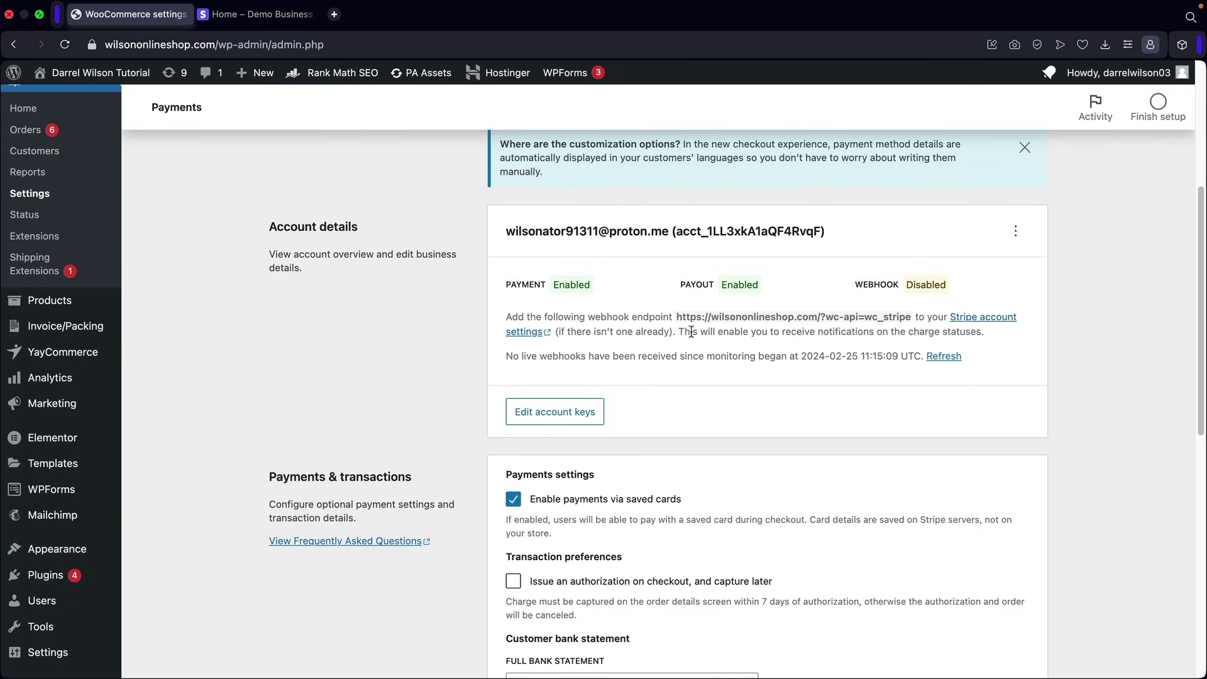
drag(677, 331, 992, 340)
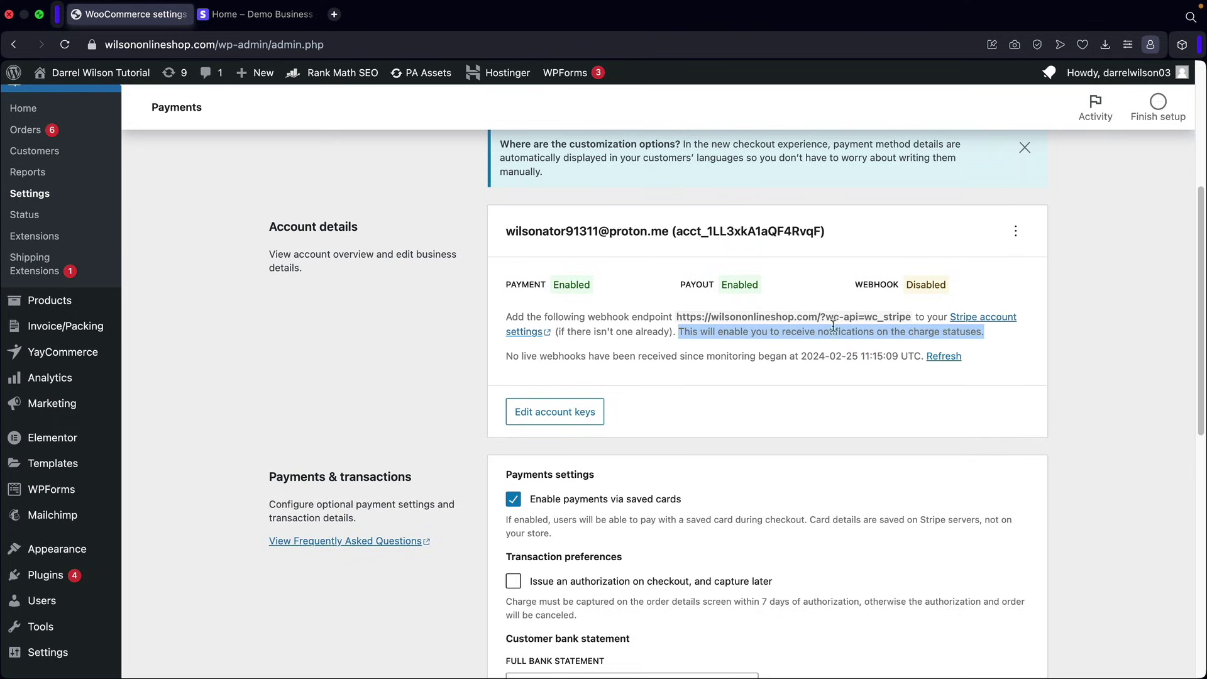
drag(515, 284, 535, 285)
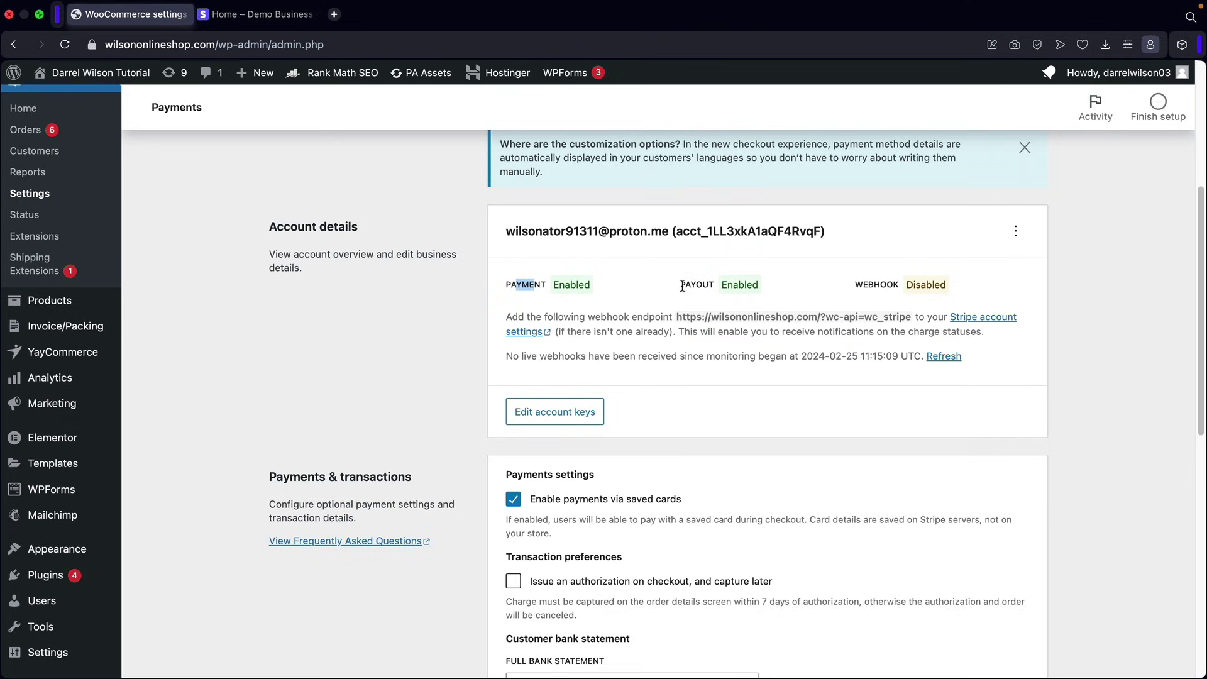
drag(681, 286, 703, 286)
drag(677, 316, 907, 319)
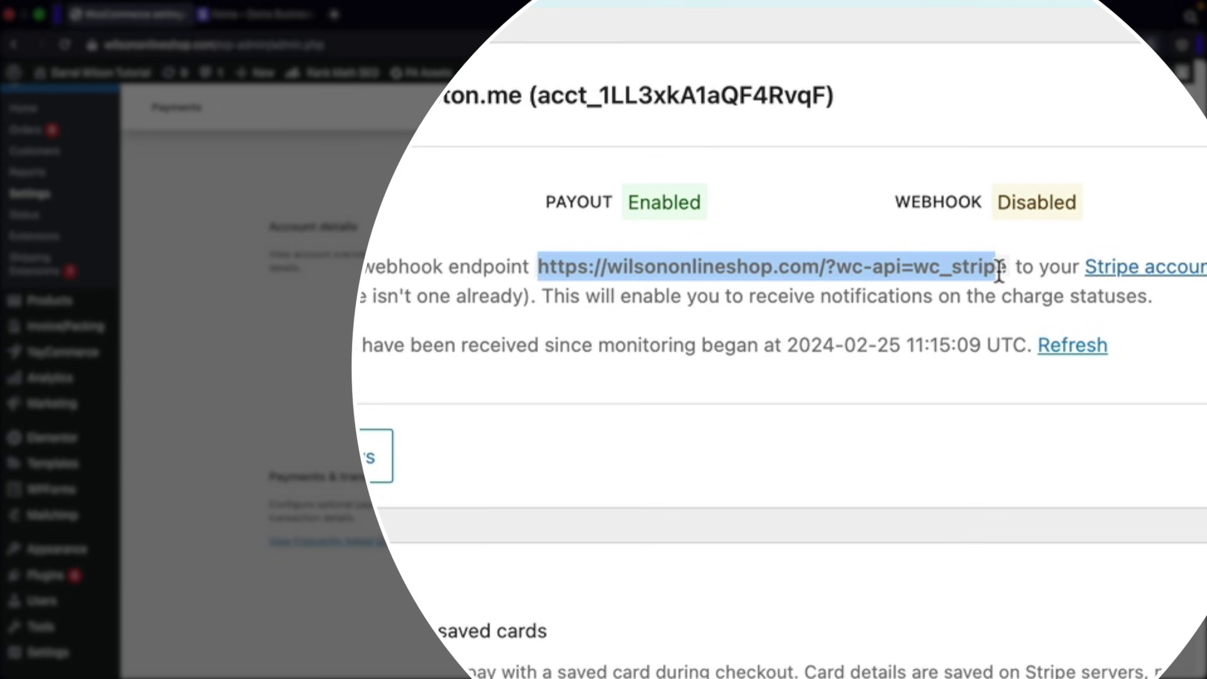
drag(998, 271, 1007, 270)
right_click(922, 271)
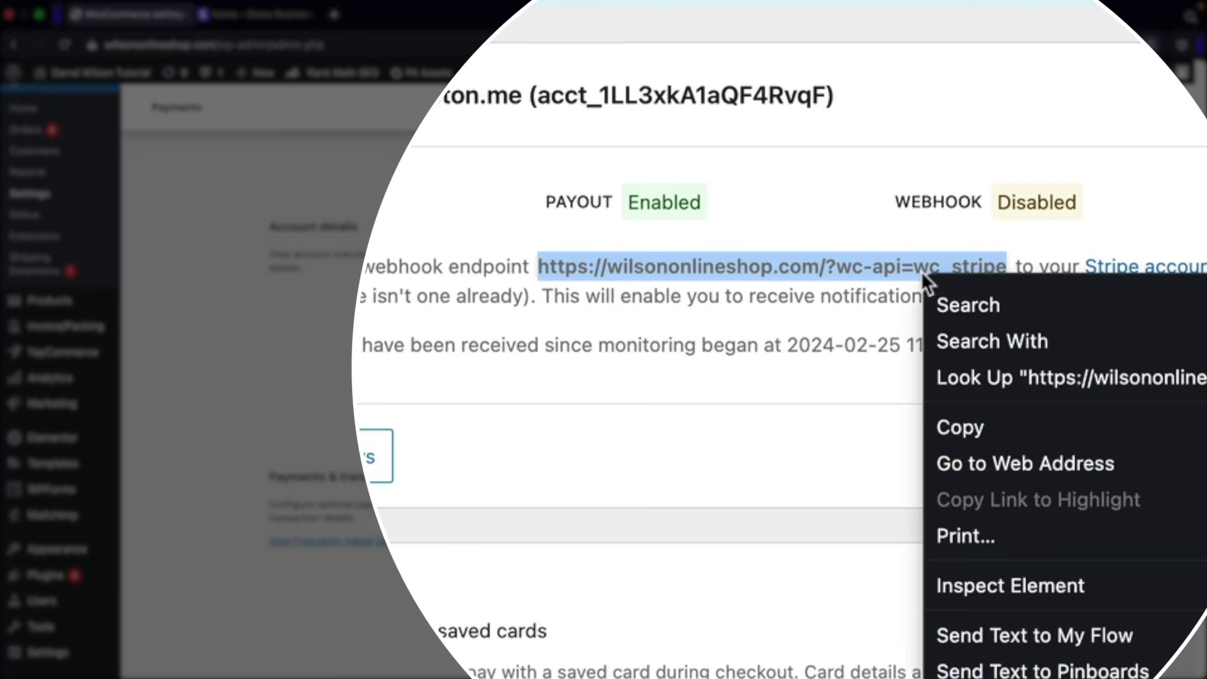
click(985, 425)
click(733, 464)
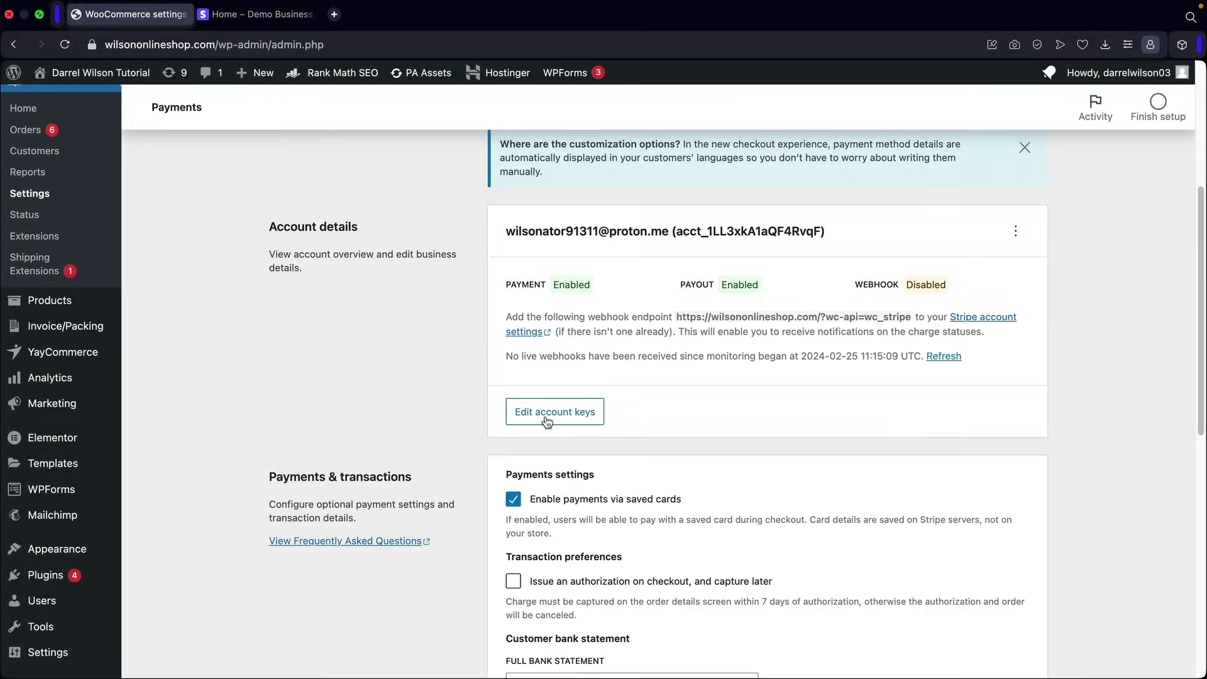
Open the test account keys editor in WooCommerce and copy the publishable key from the Stripe dashboard's developer API keys
click(546, 420)
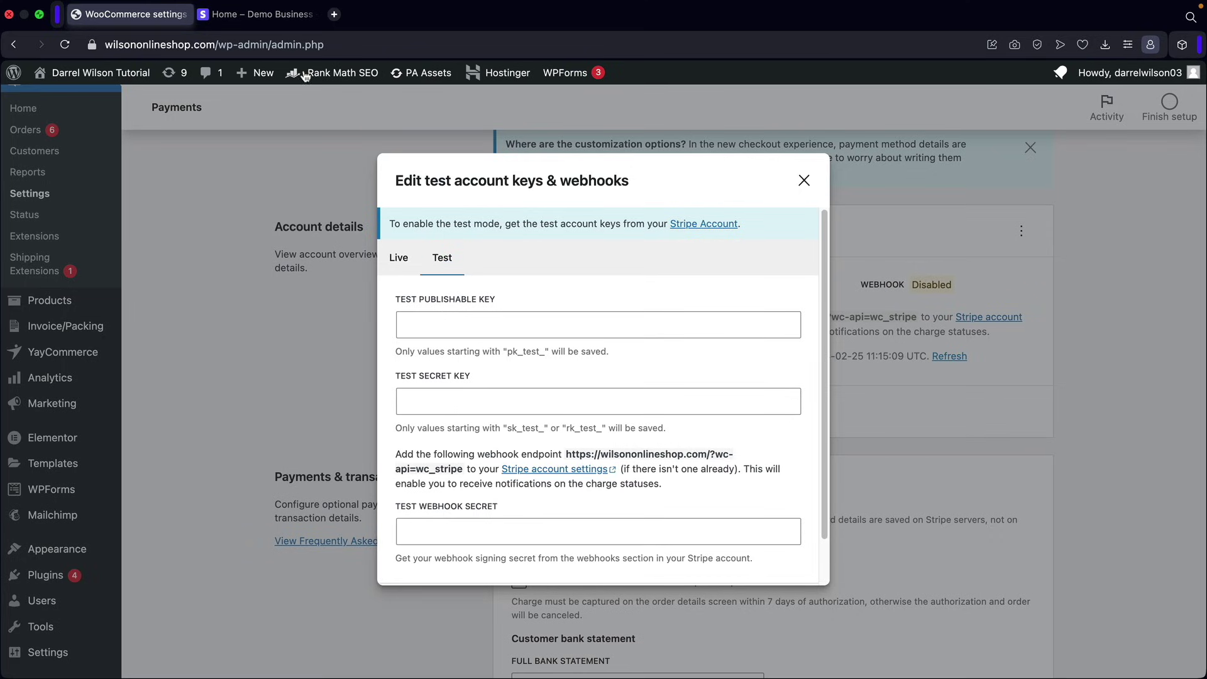
click(266, 15)
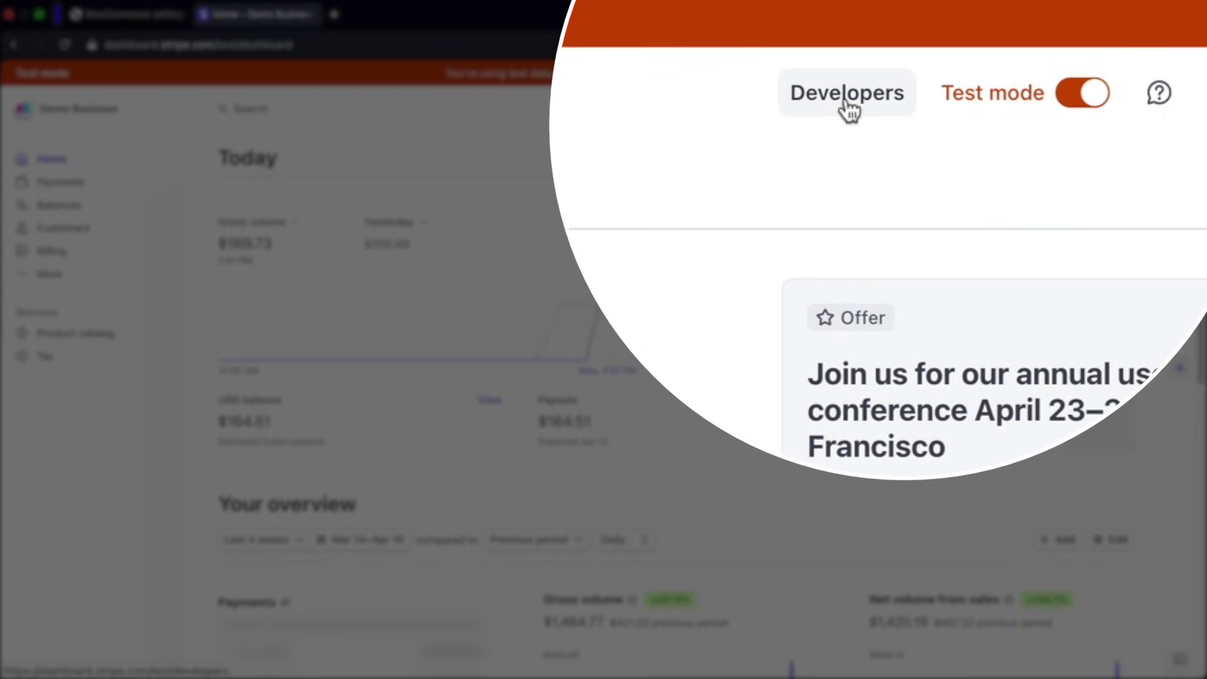
click(876, 111)
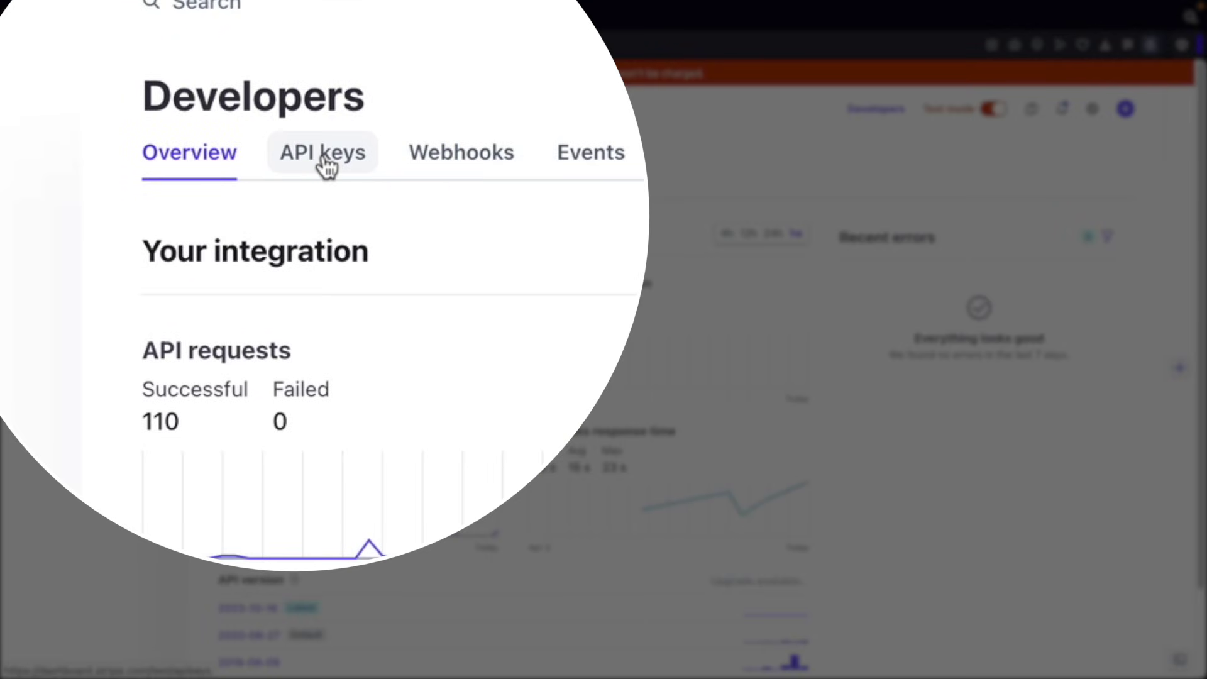
click(310, 186)
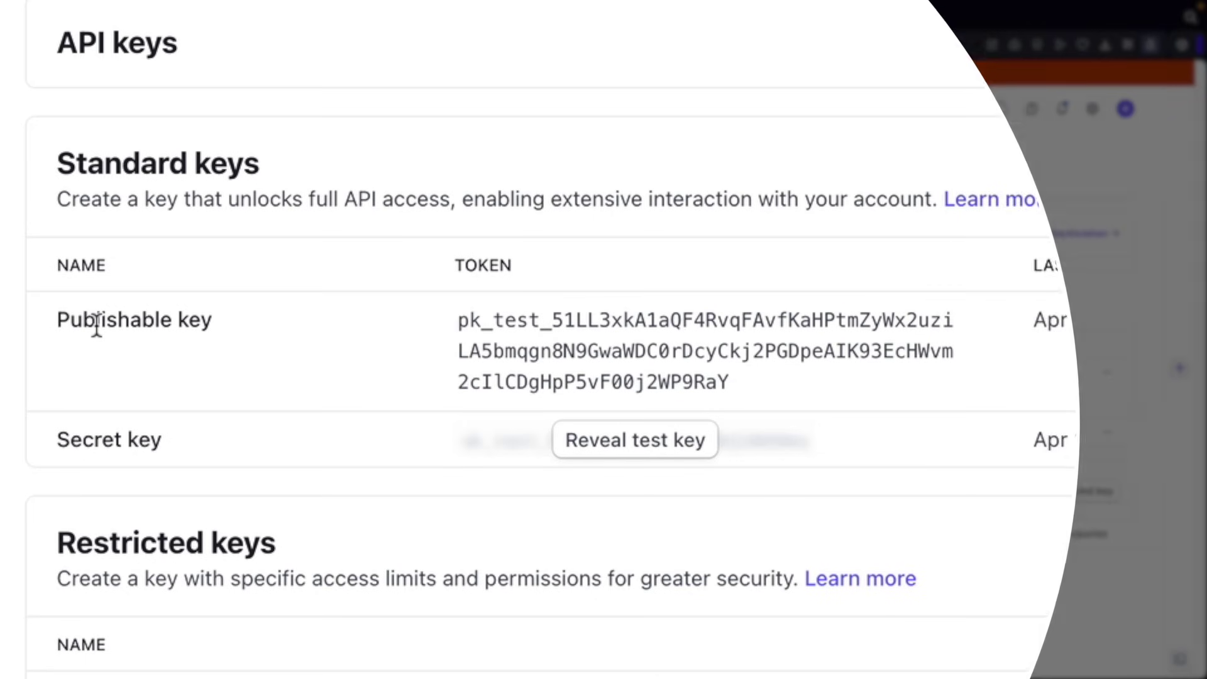
drag(240, 373, 314, 380)
click(583, 357)
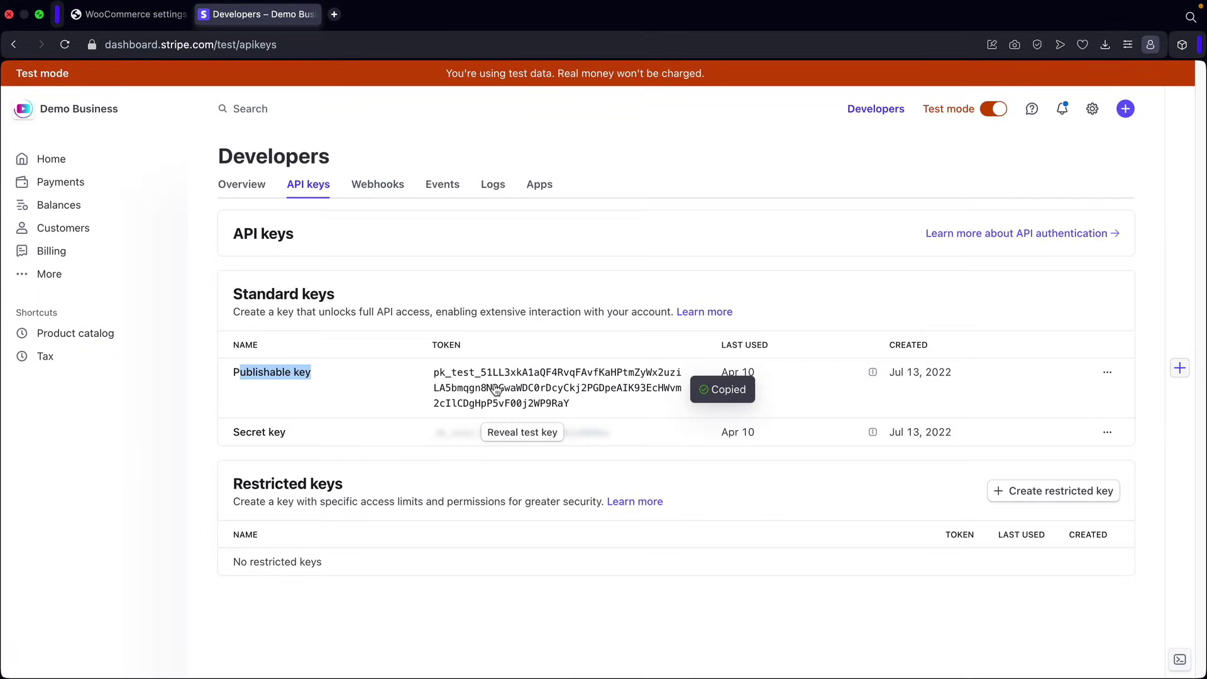
Paste the copied publishable API key as the test publishable key in the WooCommerce account keys editor
click(129, 14)
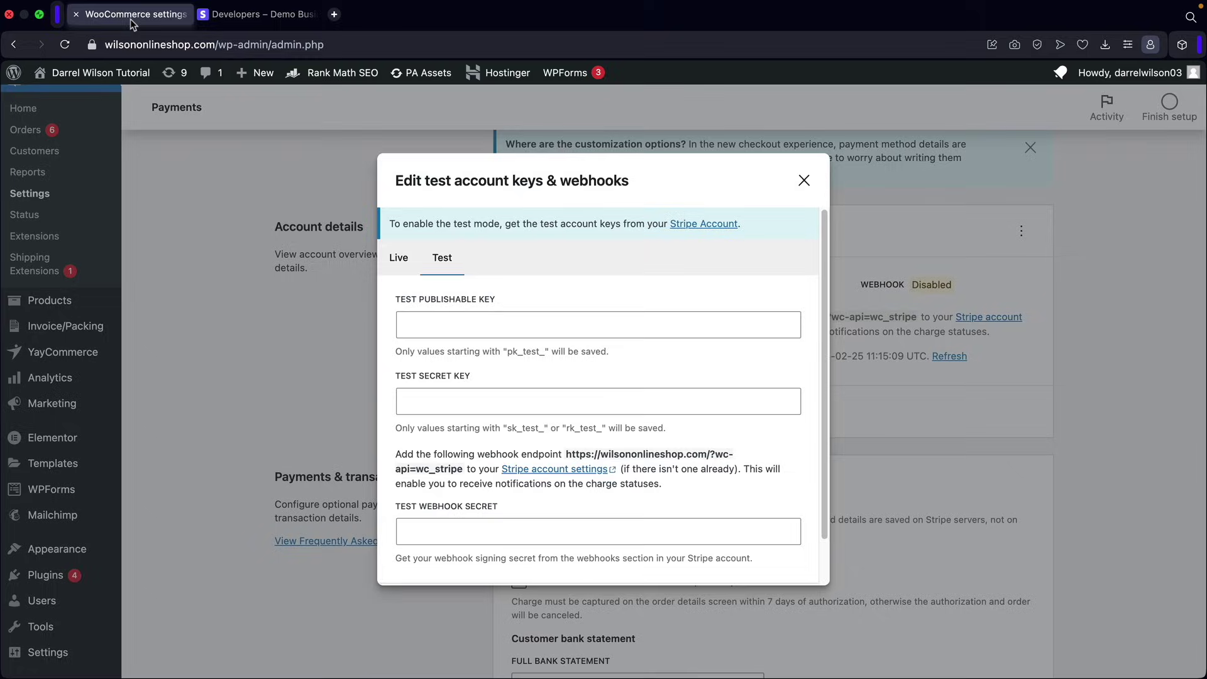
click(411, 322)
right_click(418, 323)
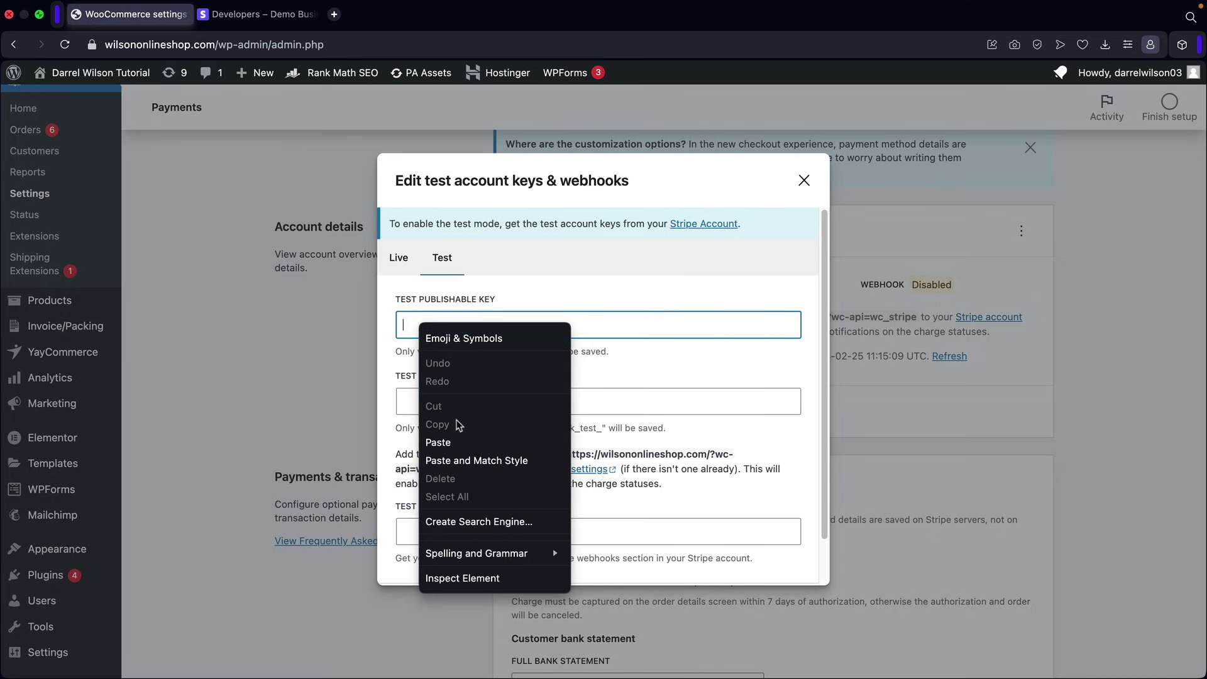
click(460, 441)
Reveal and copy the Stripe test secret key and paste it as the test secret key in WooCommerce
click(438, 400)
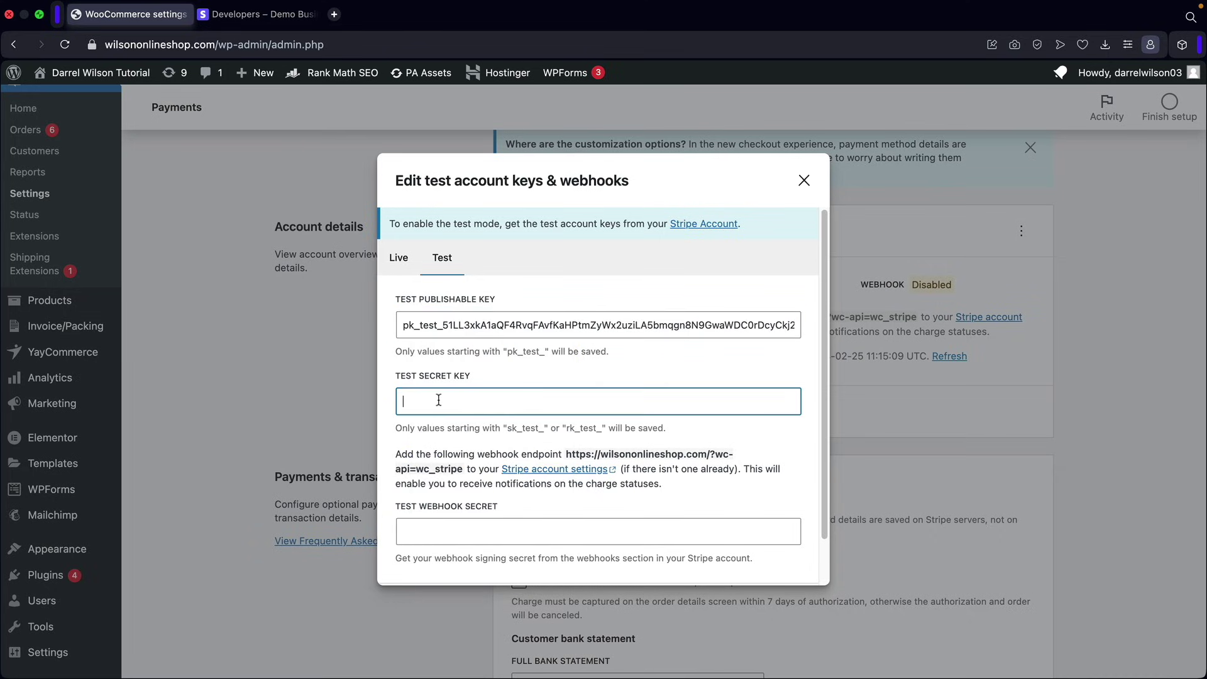
click(257, 14)
click(533, 442)
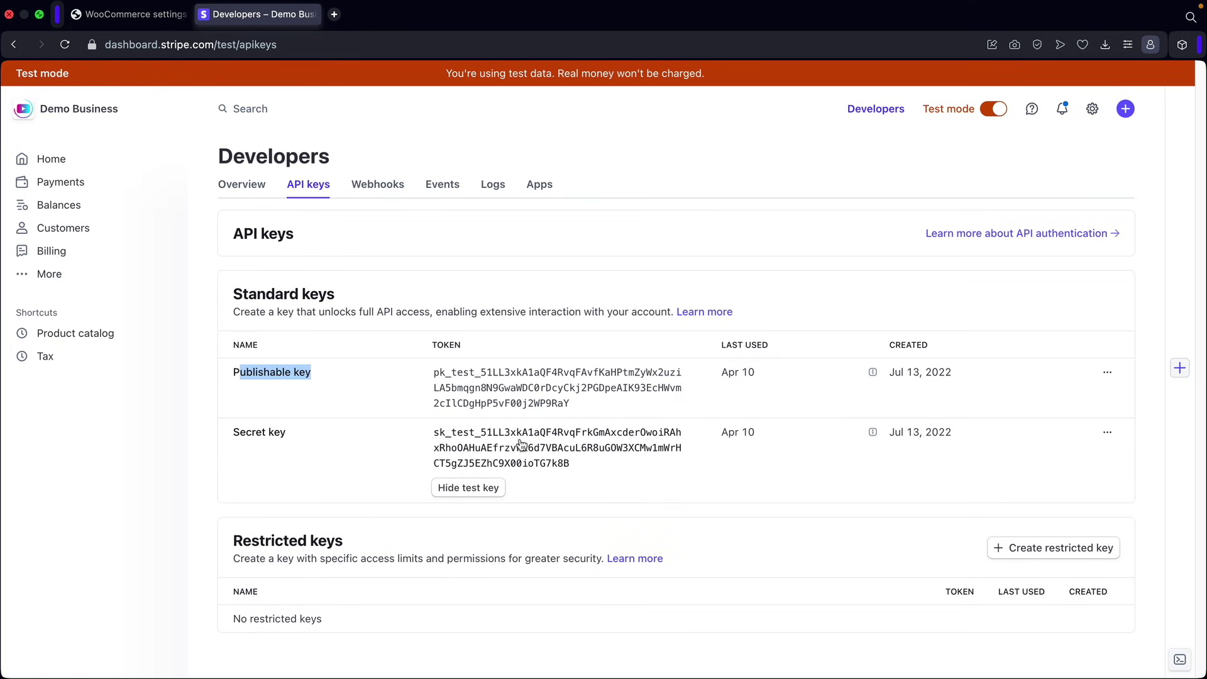
click(528, 447)
click(132, 14)
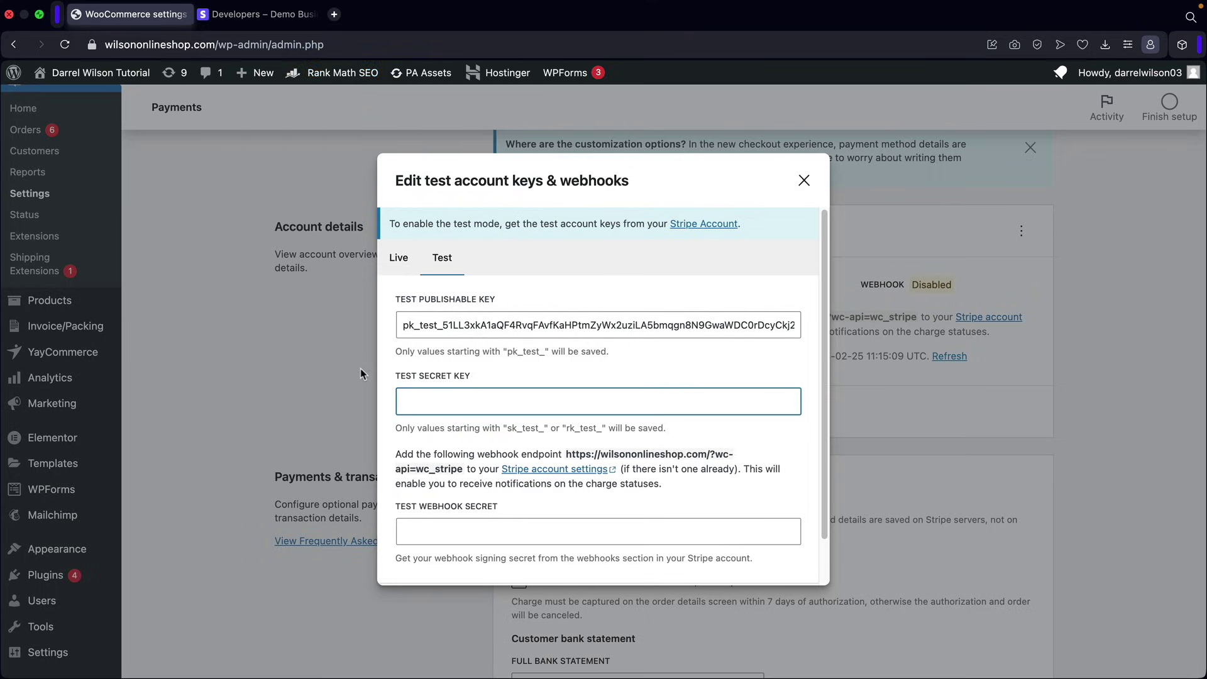
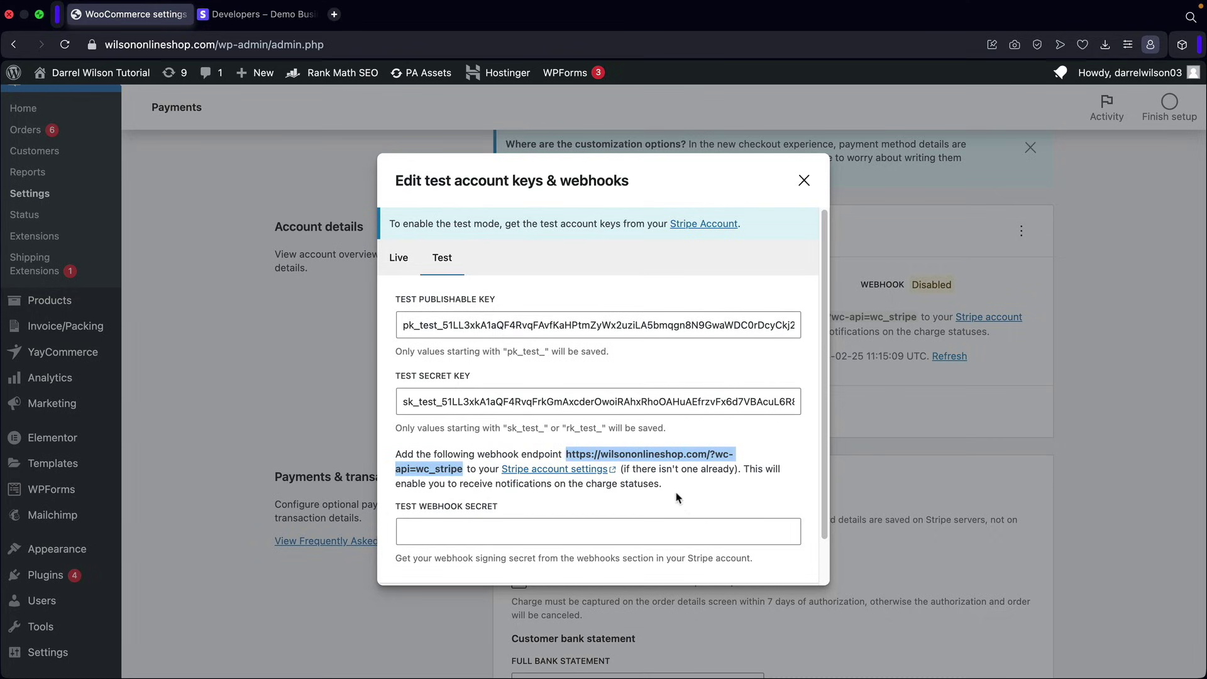
Copy the webhook endpoint URL from the WooCommerce keys editor and start adding a hosted webhook endpoint in the Stripe dashboard
right_click(646, 453)
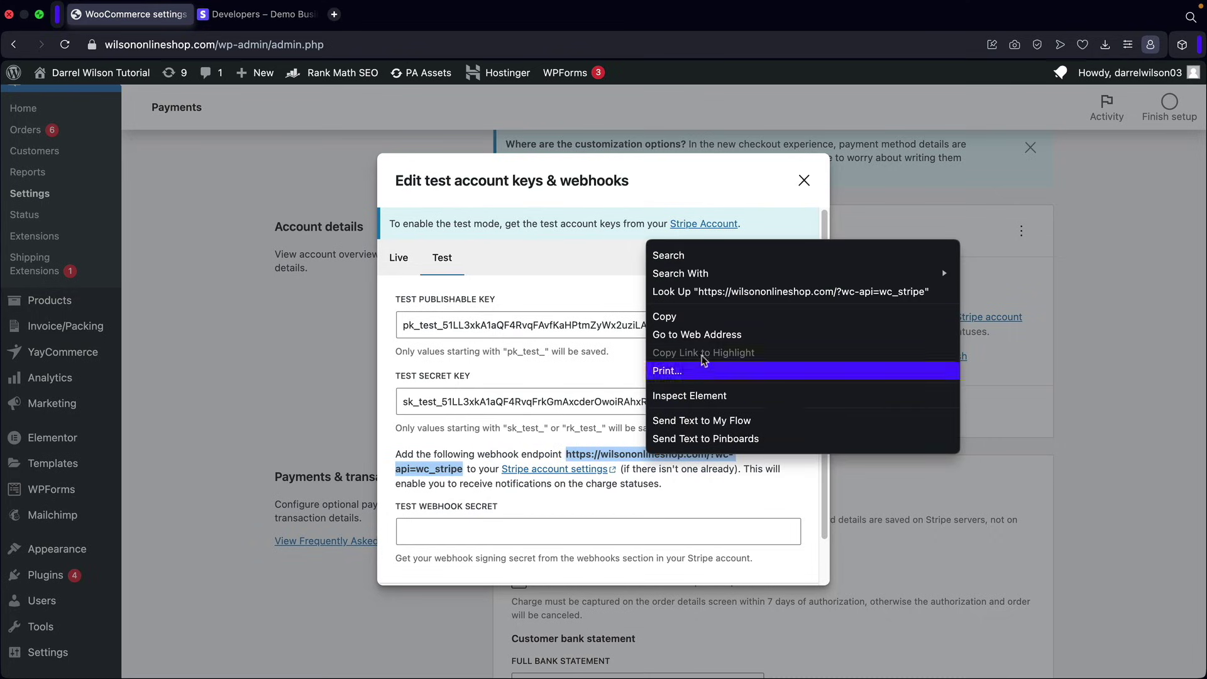
click(692, 317)
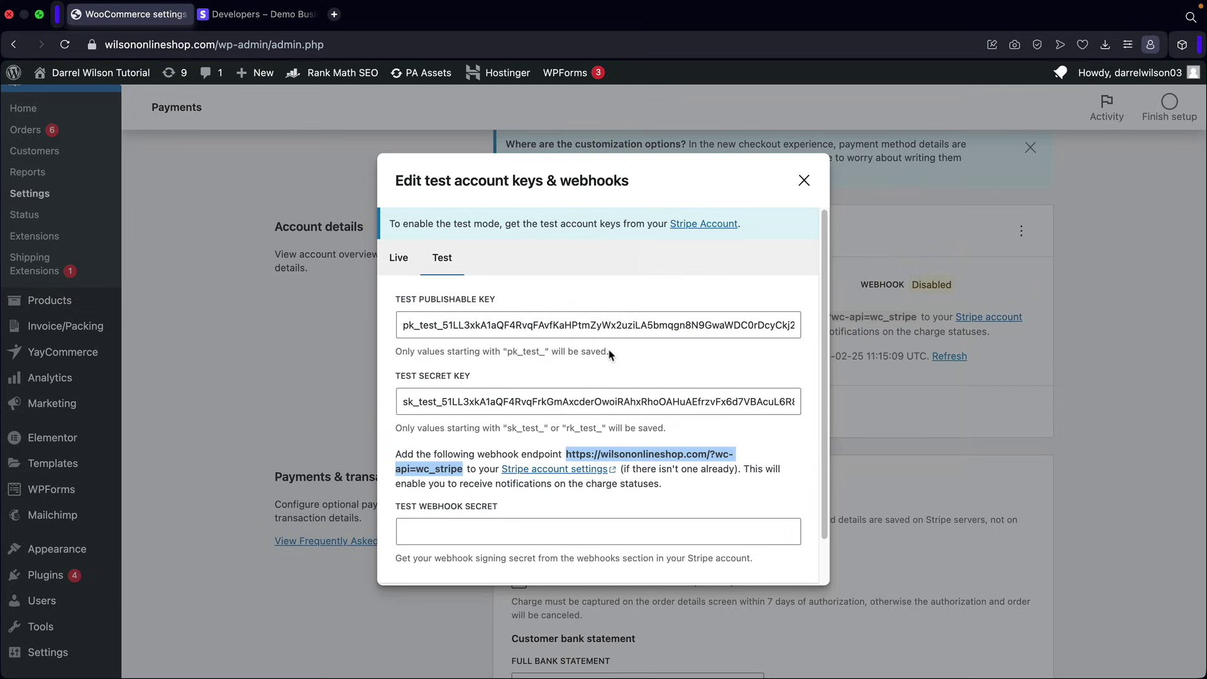
click(262, 15)
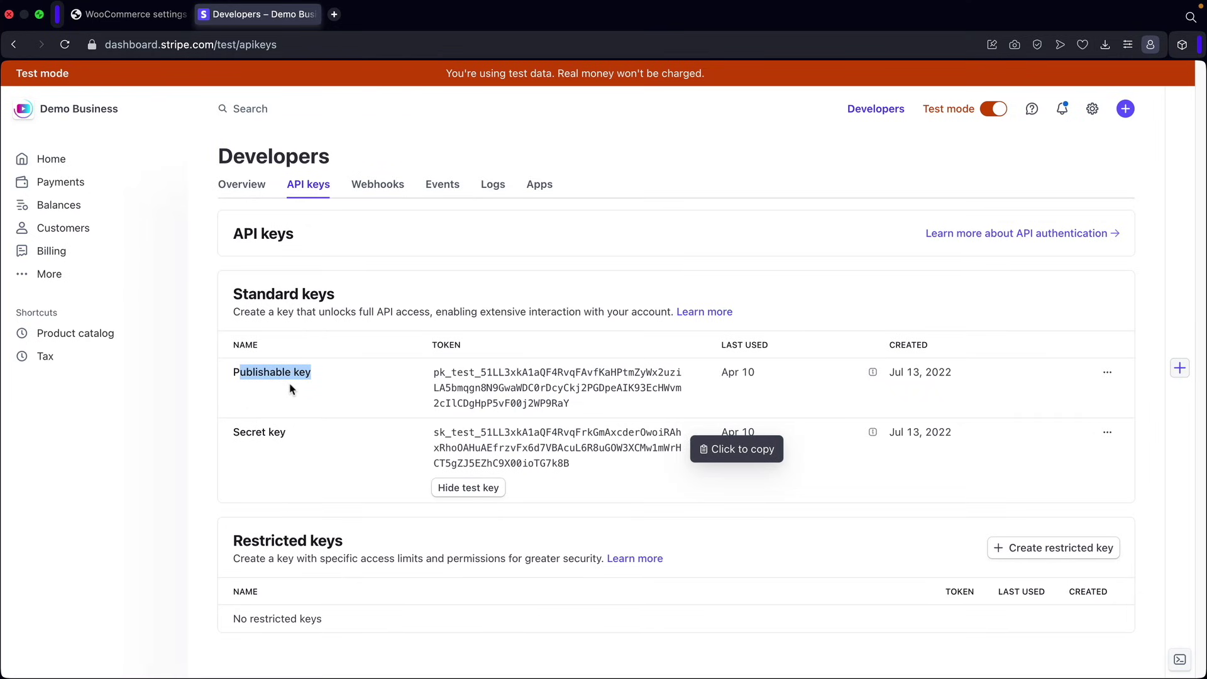
click(374, 189)
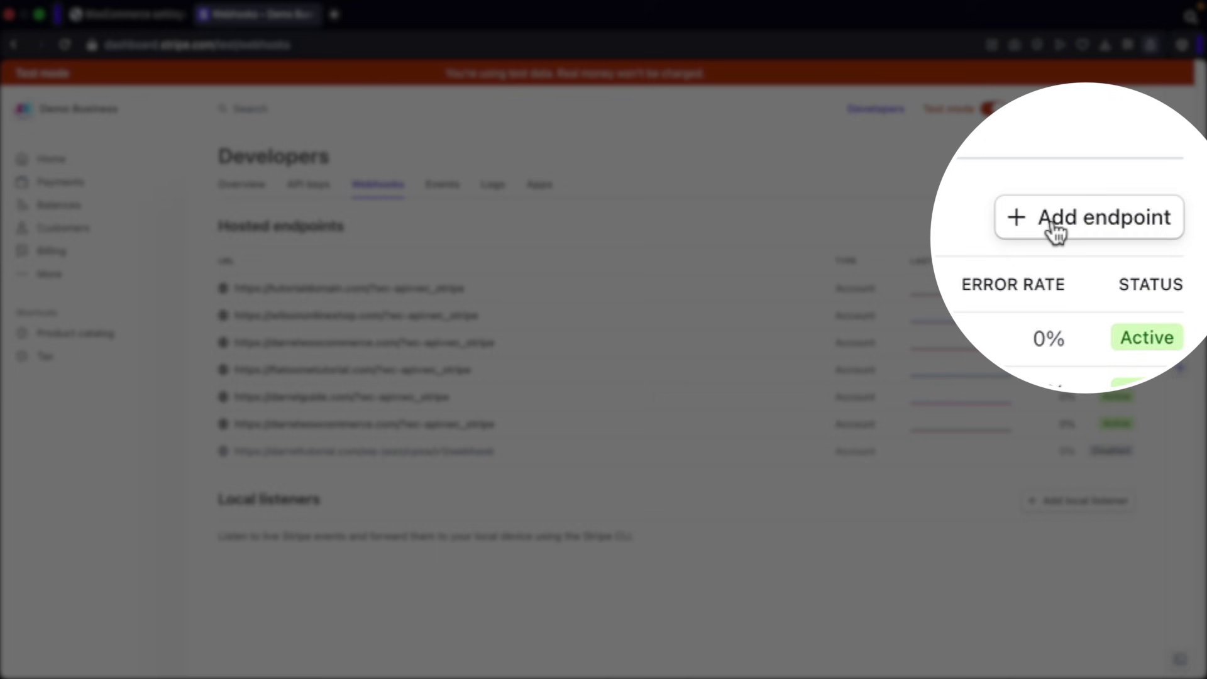
click(1068, 229)
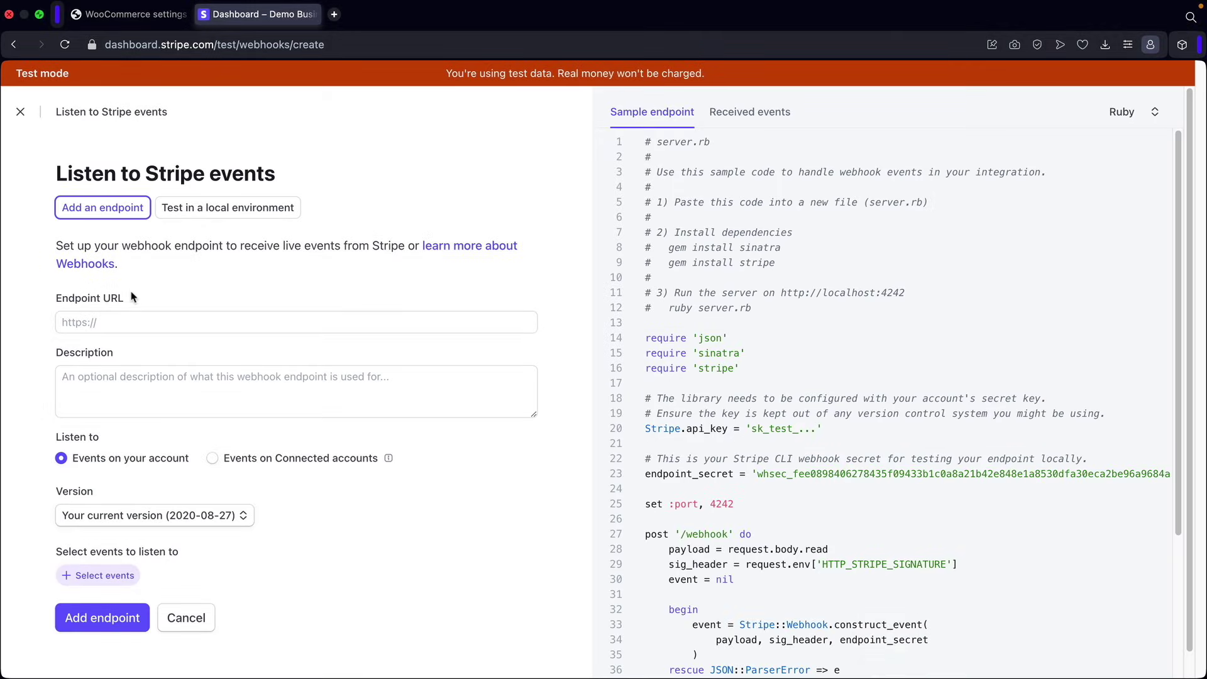
click(75, 322)
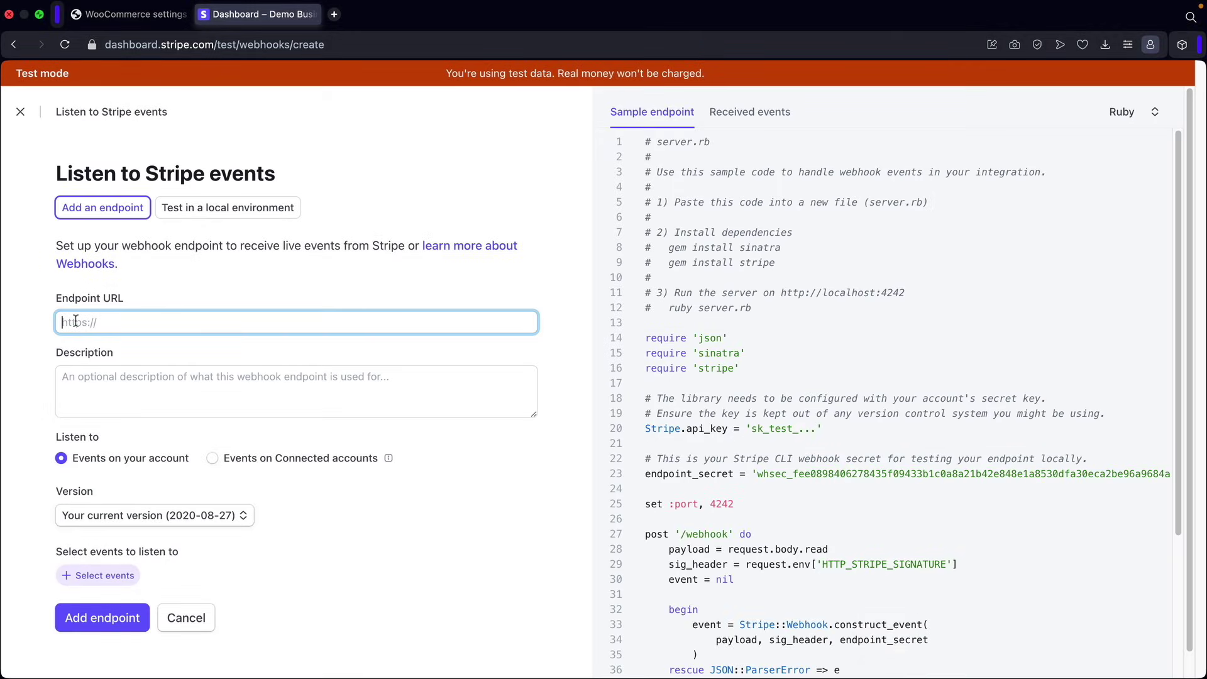
right_click(75, 322)
click(115, 436)
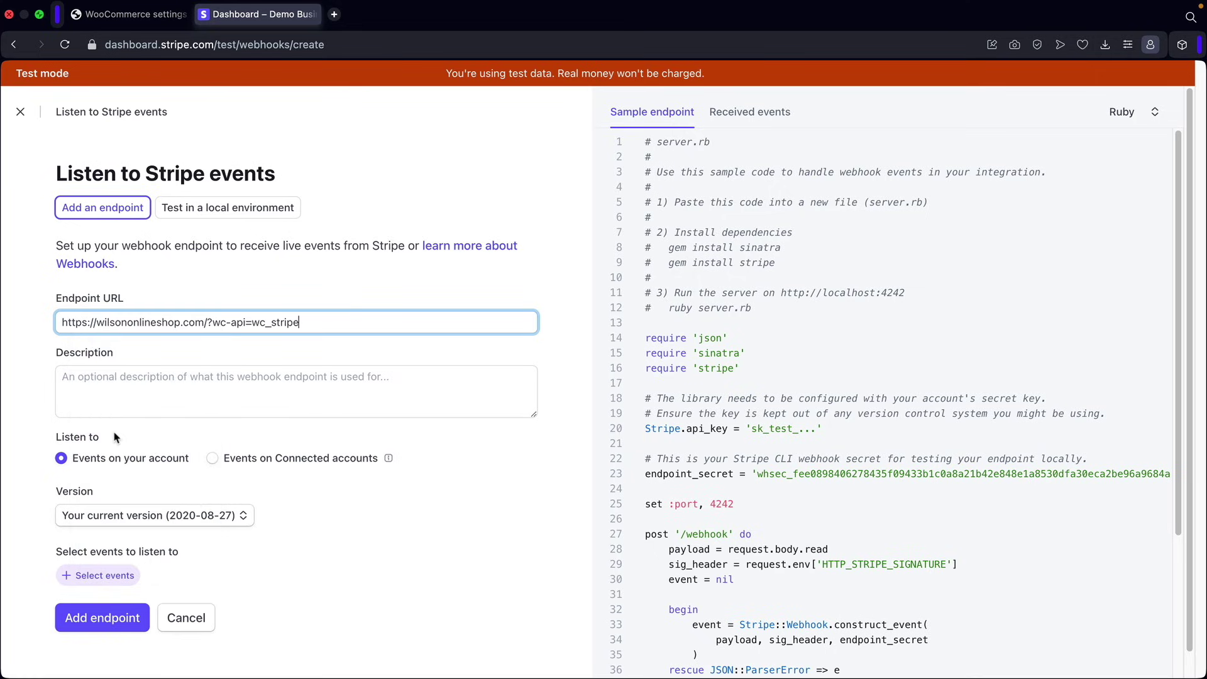
click(158, 382)
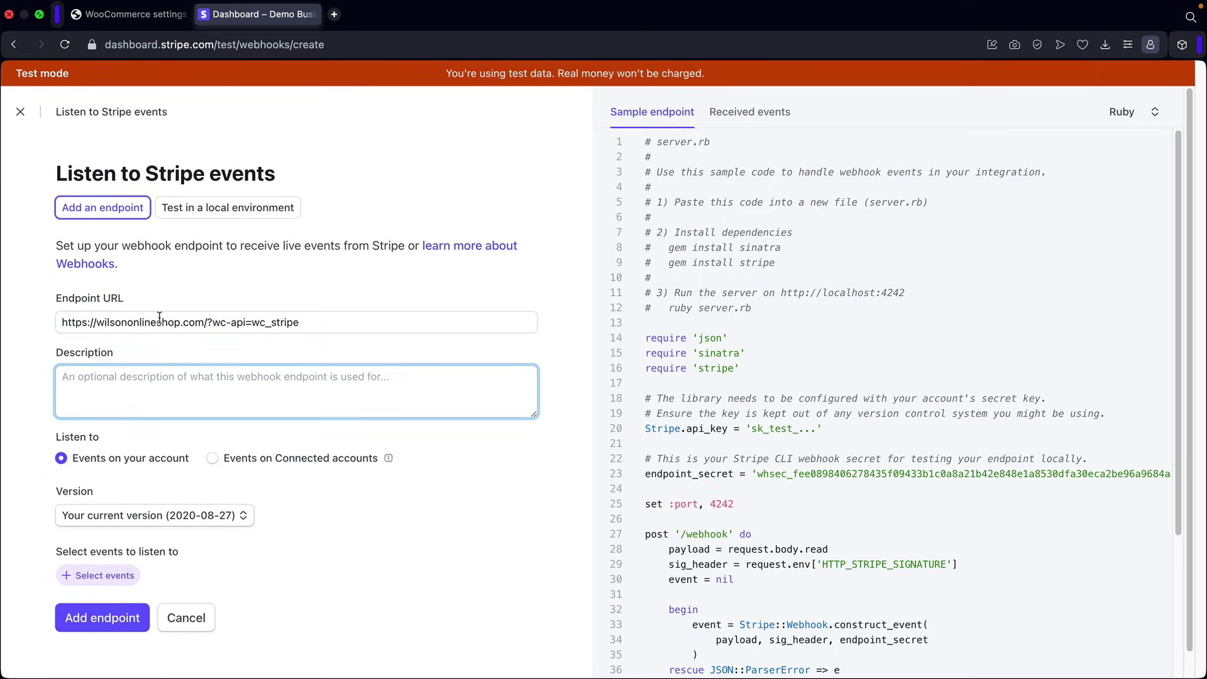
text(T)
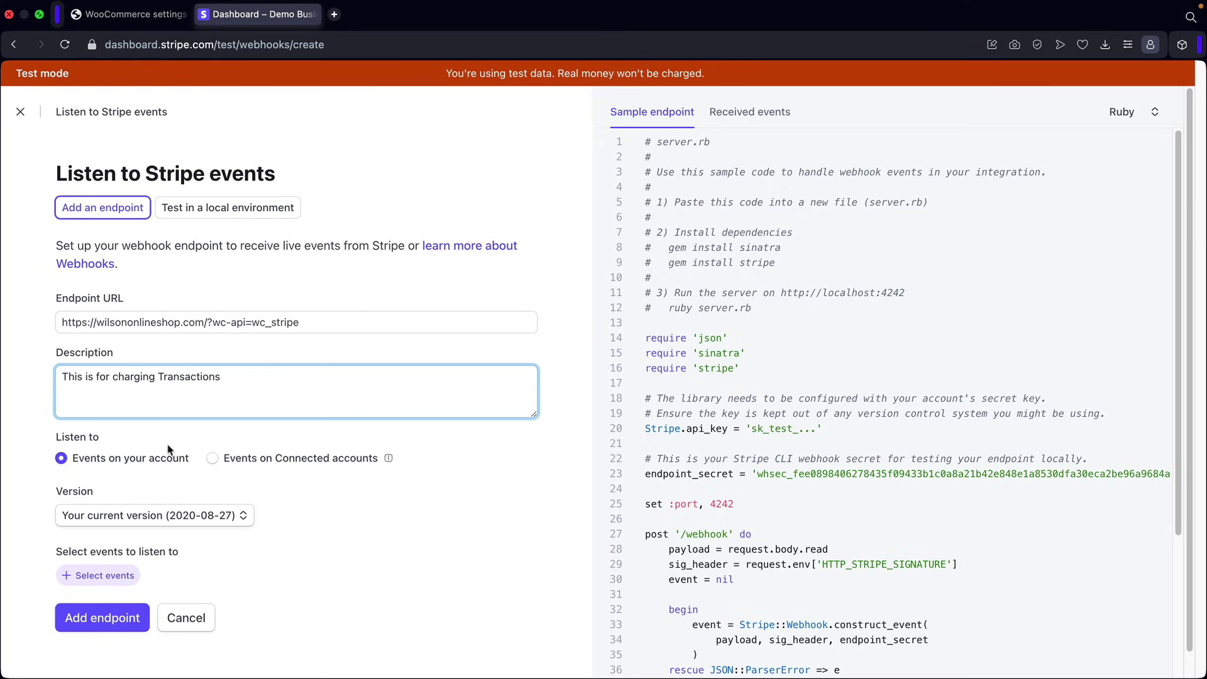
Select all Charge events for the webhook to listen to and create the endpoint
click(107, 576)
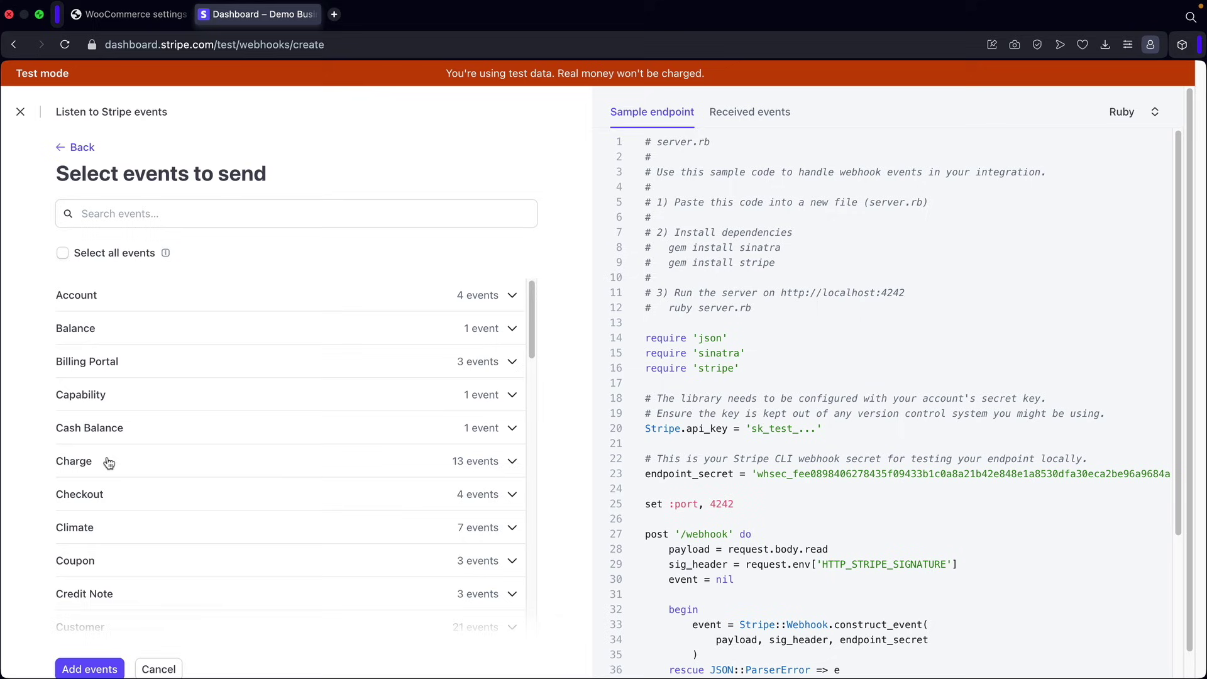
click(85, 462)
scroll(85, 462, down, 3)
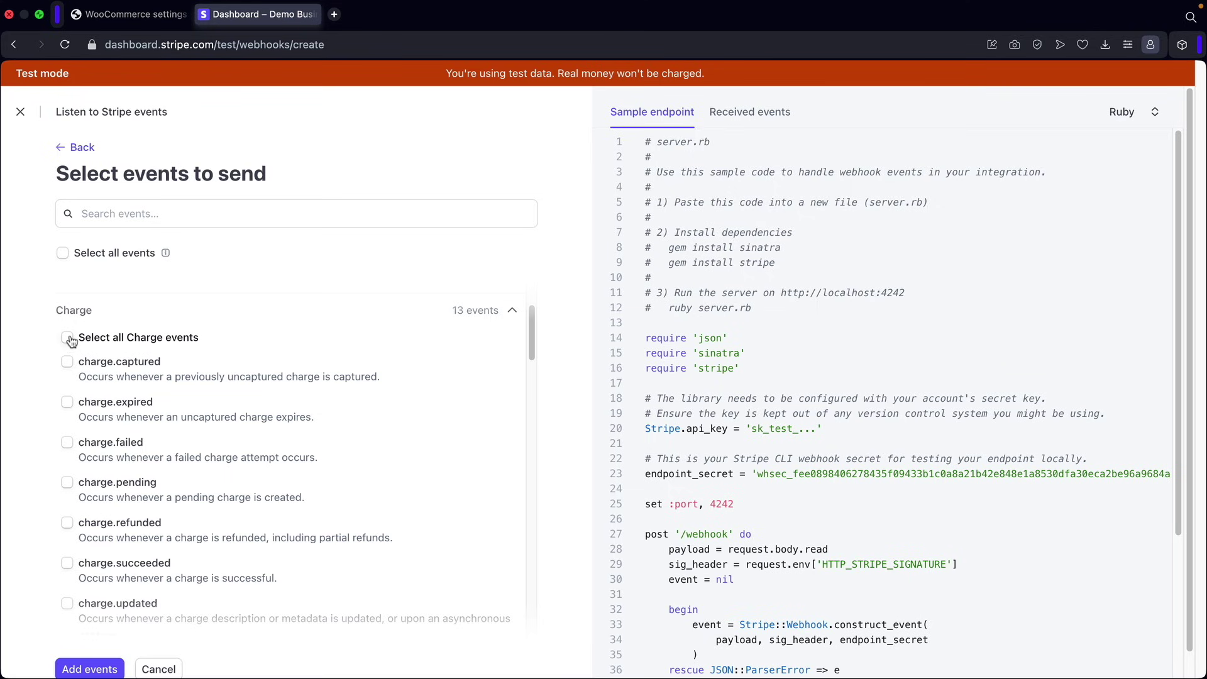
click(68, 337)
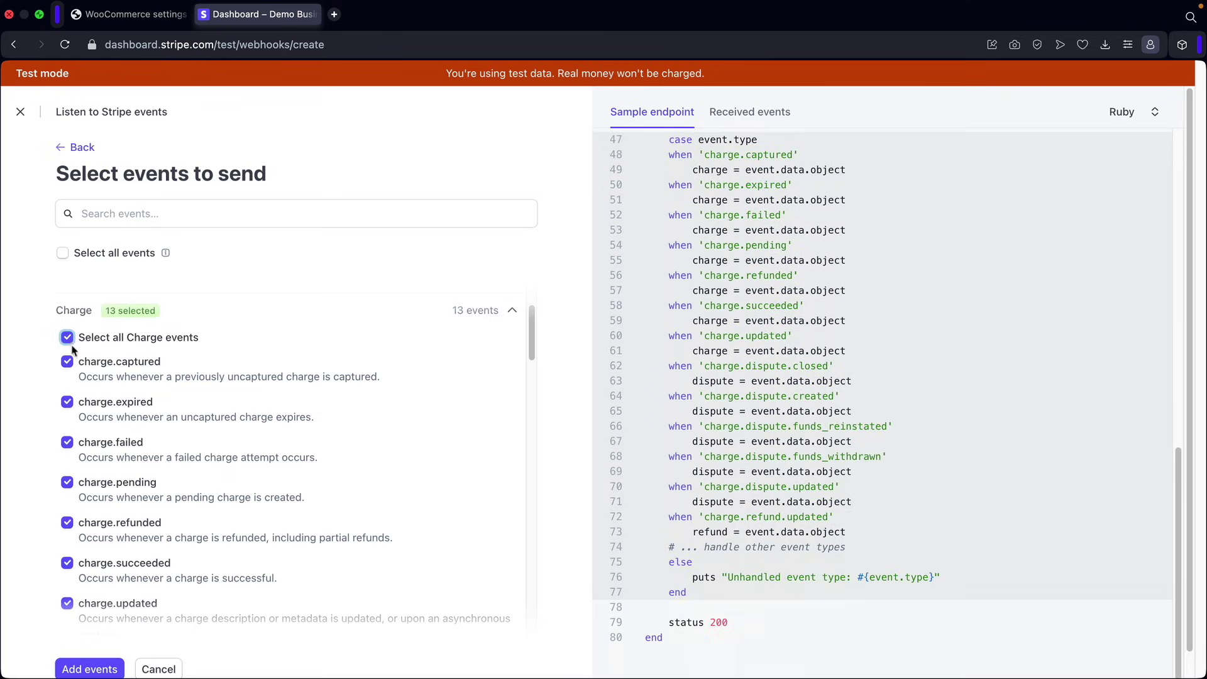
scroll(129, 394, up, 3)
scroll(127, 418, down, 5)
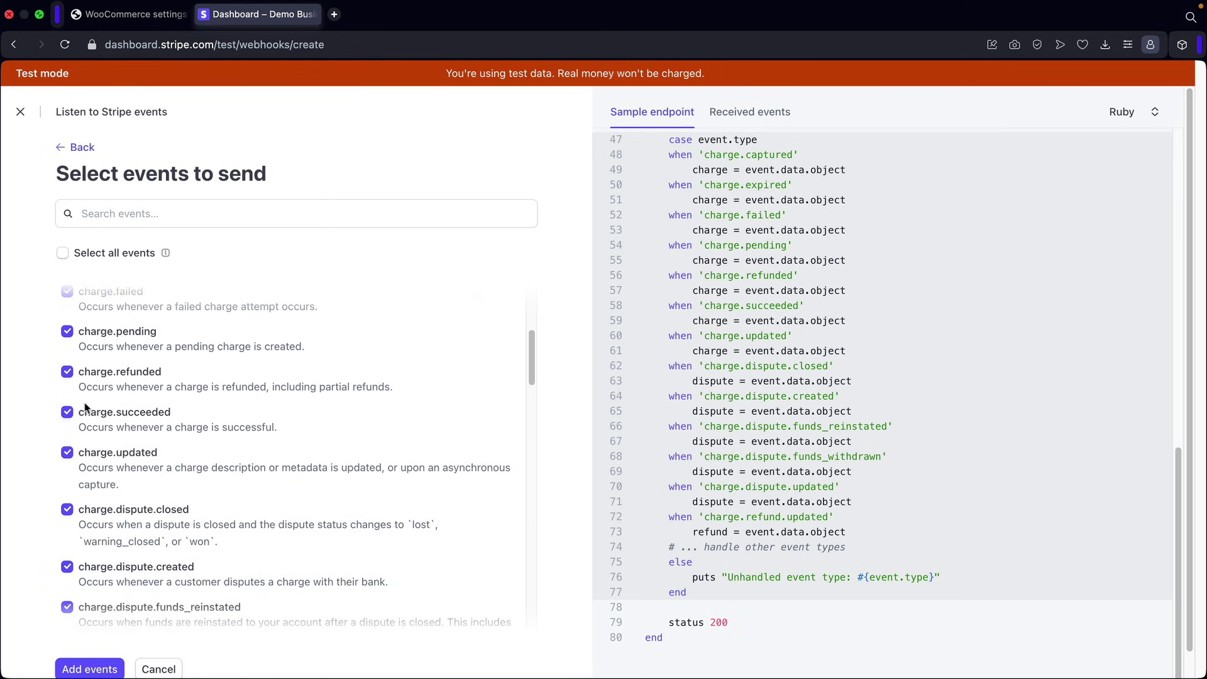
scroll(89, 407, up, 1)
scroll(89, 407, up, 1)
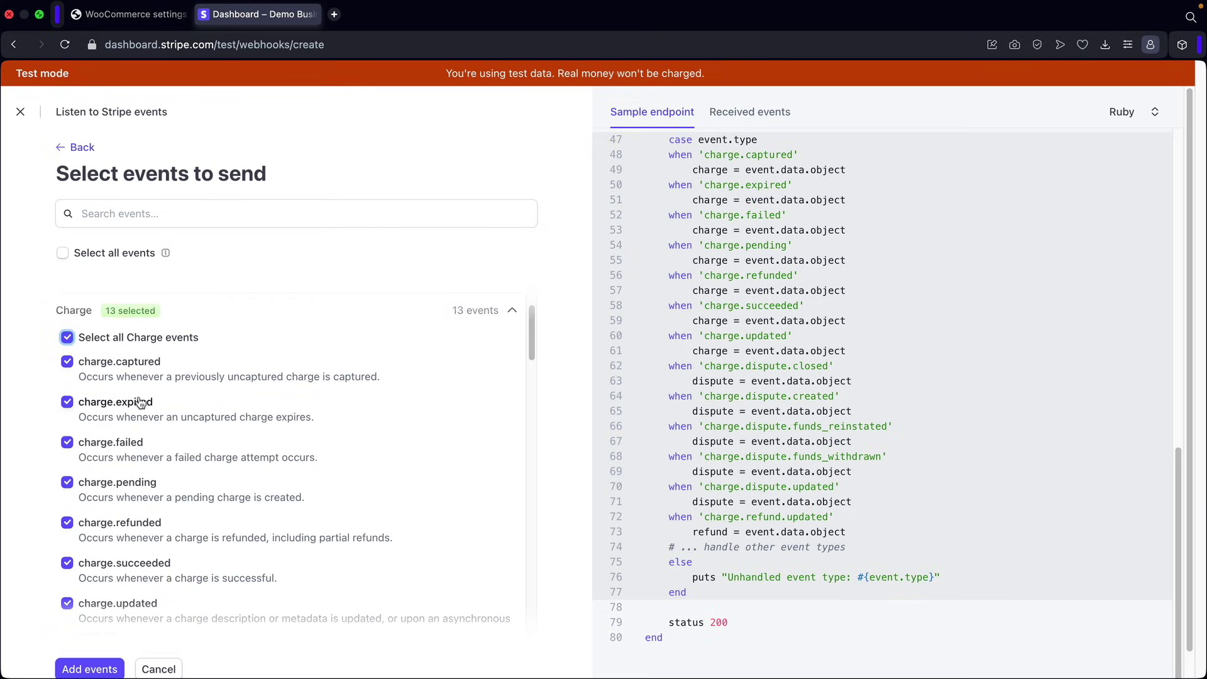
click(90, 669)
scroll(348, 539, down, 5)
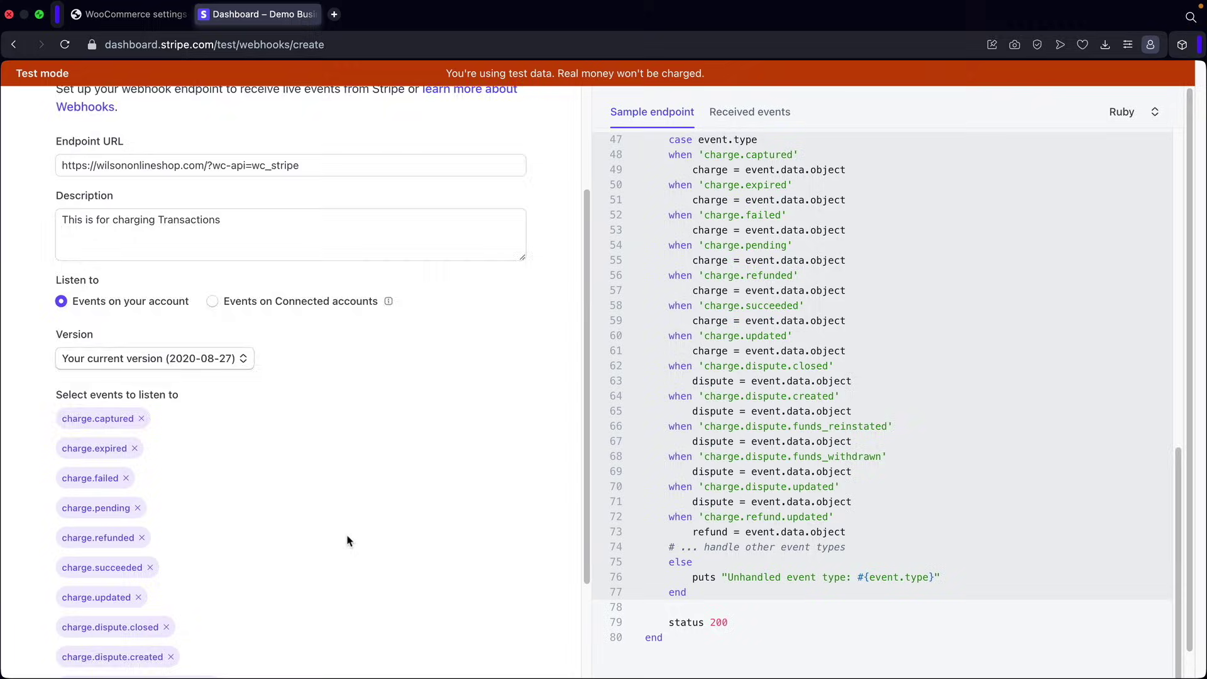
click(103, 661)
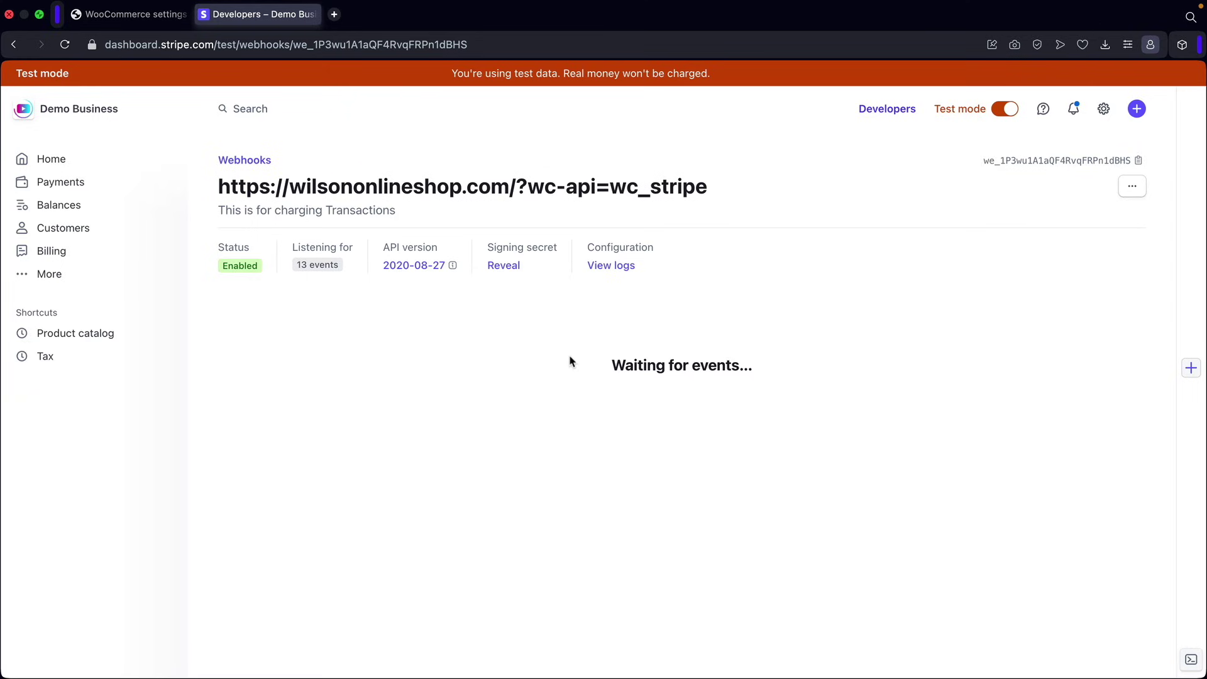
Reveal and copy the signing secret of the new webhook endpoint
drag(503, 247, 543, 250)
click(504, 267)
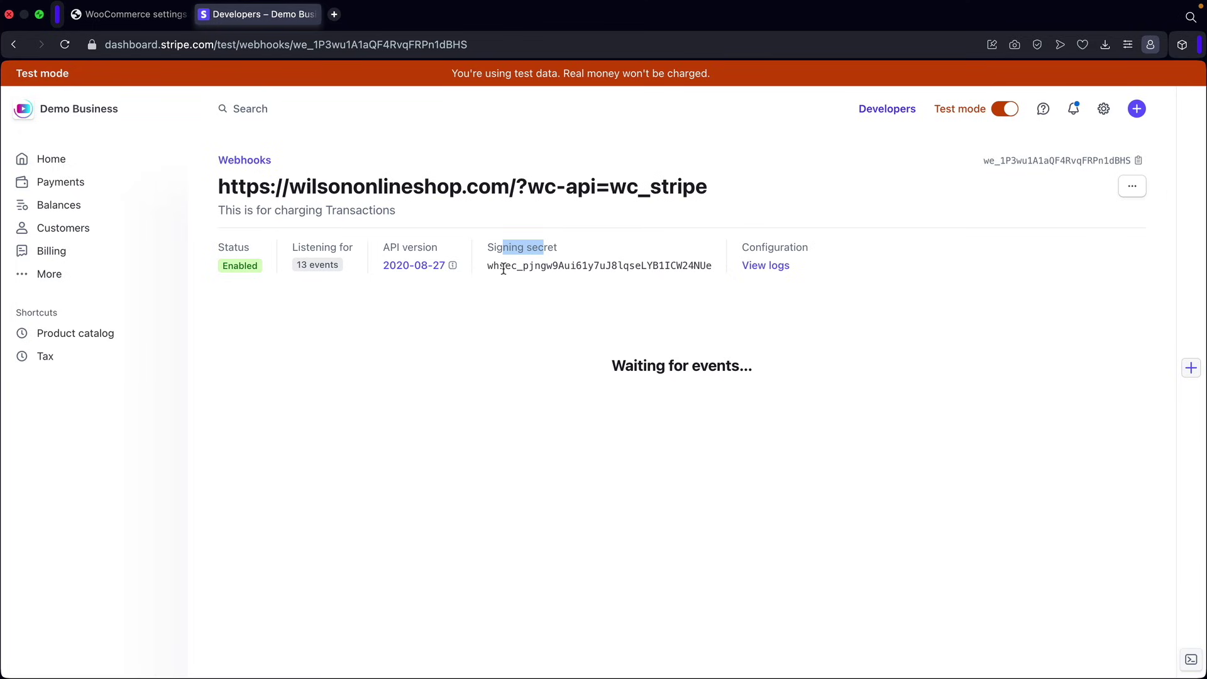
double_click(504, 267)
right_click(504, 266)
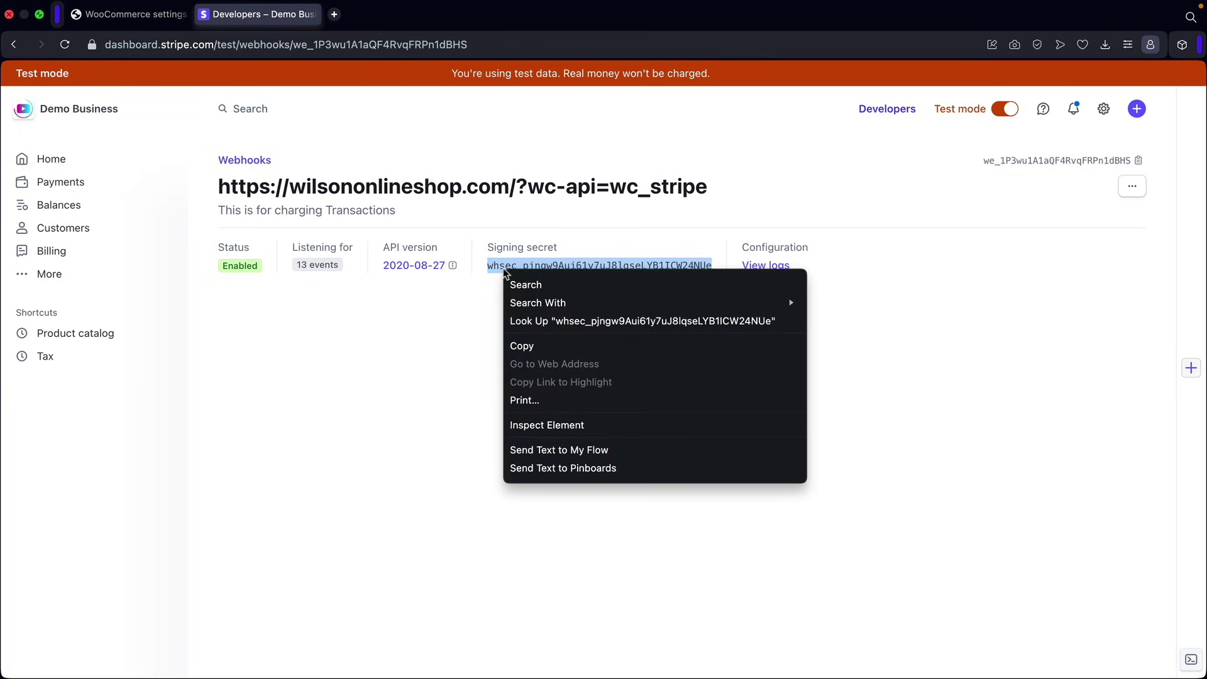
click(529, 347)
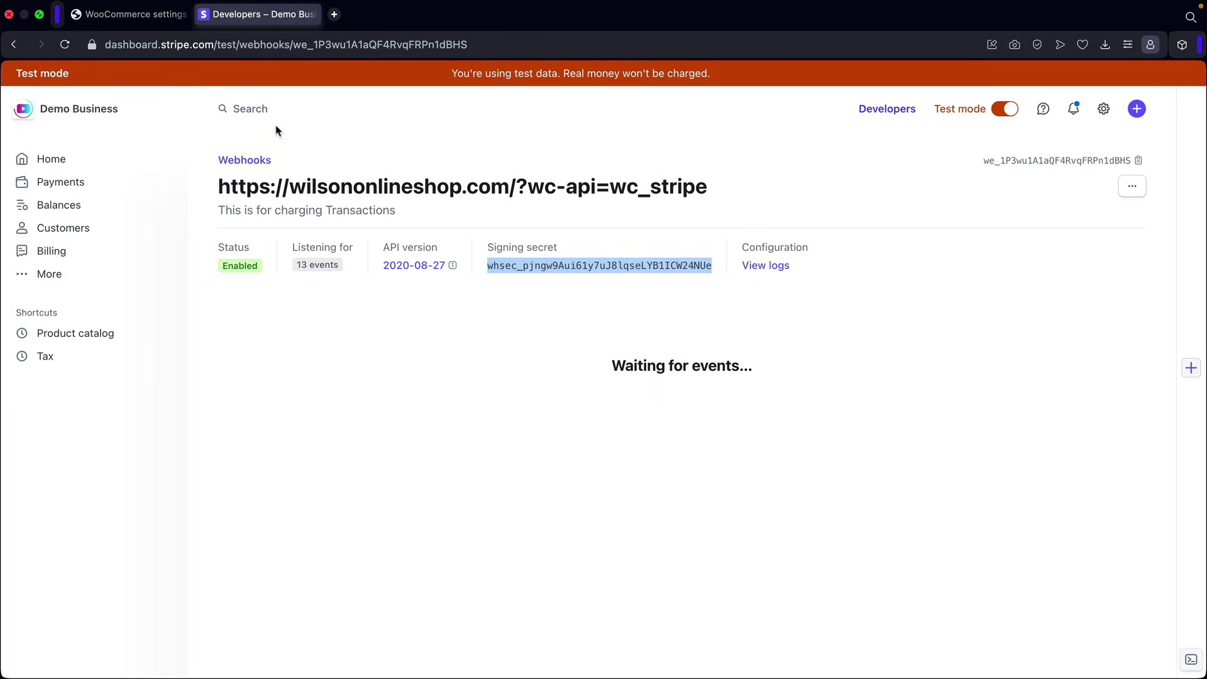
Paste the copied signing secret as the test webhook secret in the WooCommerce account keys editor and save the test keys
click(121, 17)
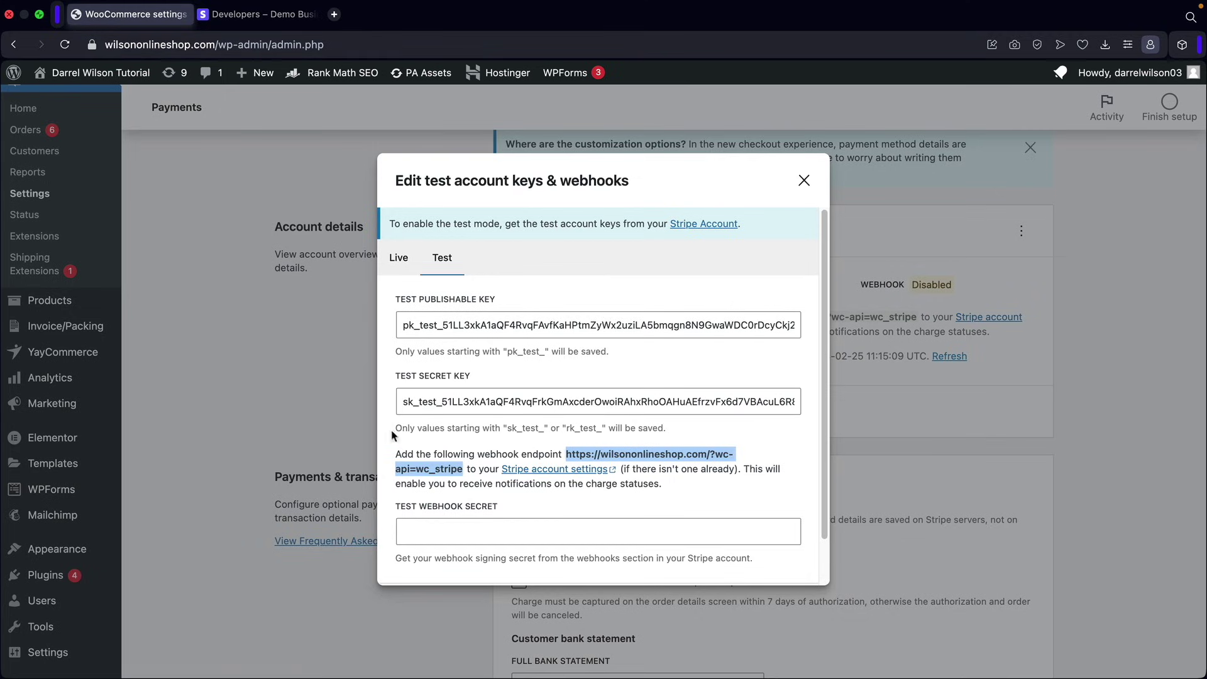
click(417, 524)
right_click(417, 524)
click(426, 385)
scroll(515, 427, down, 2)
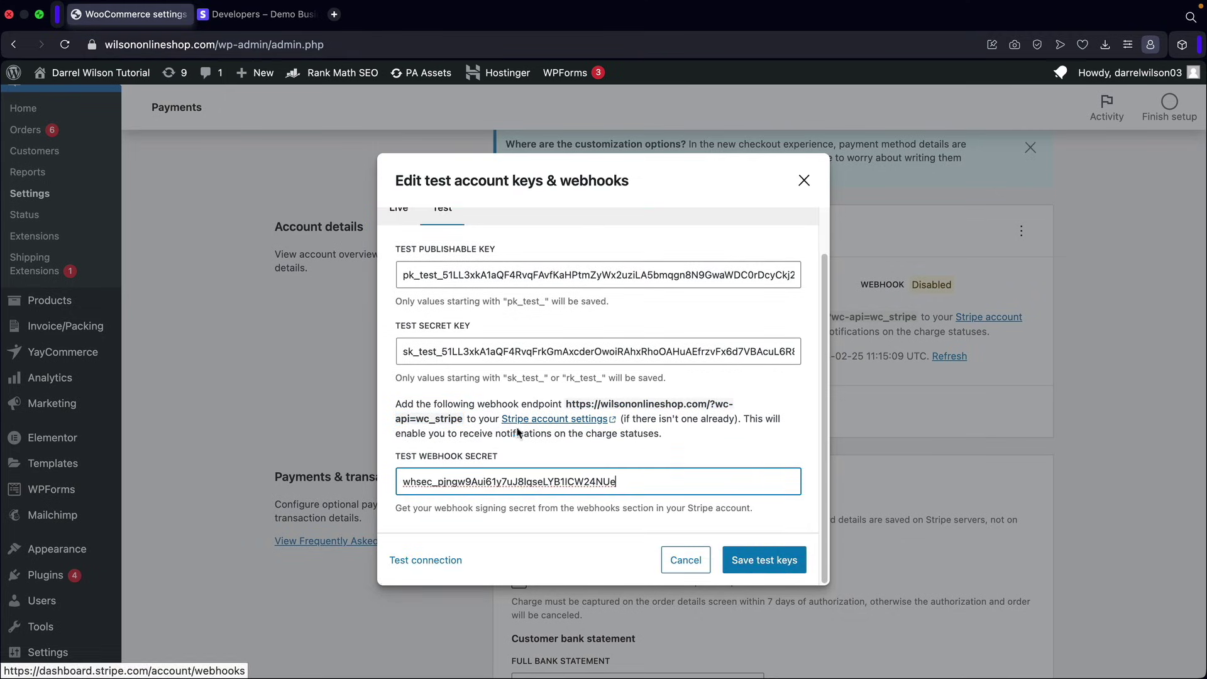
click(754, 561)
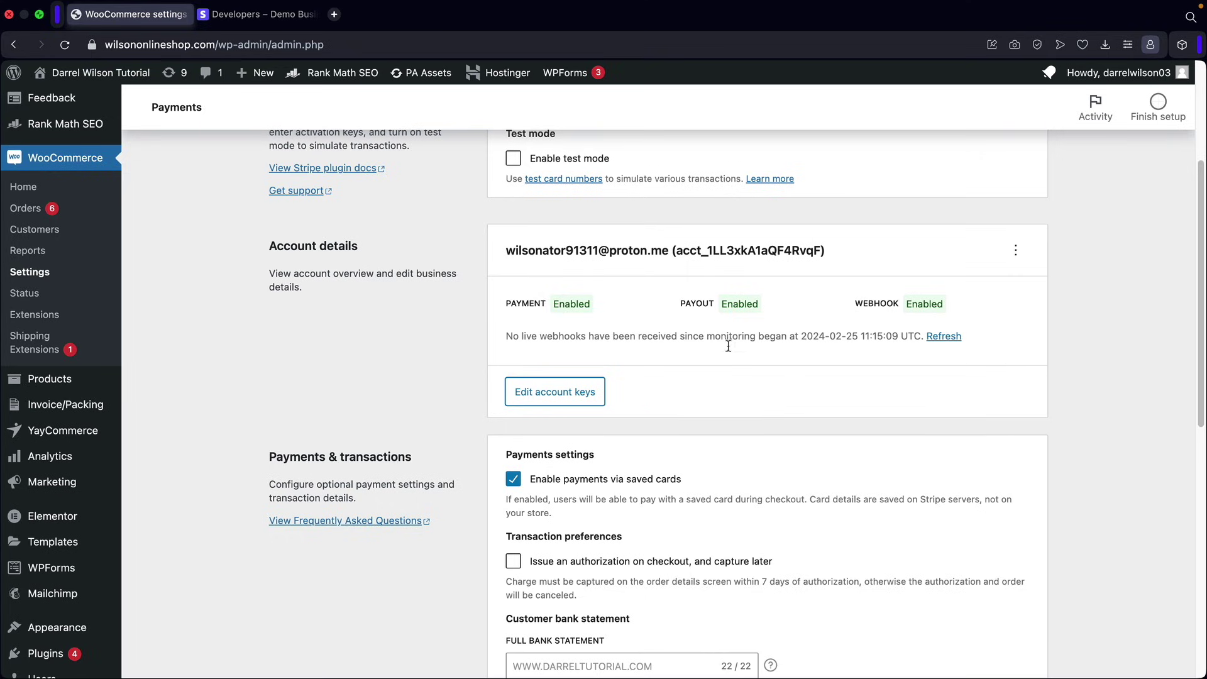
Reopen the test account keys, test the connection to Stripe and close the editor
click(543, 390)
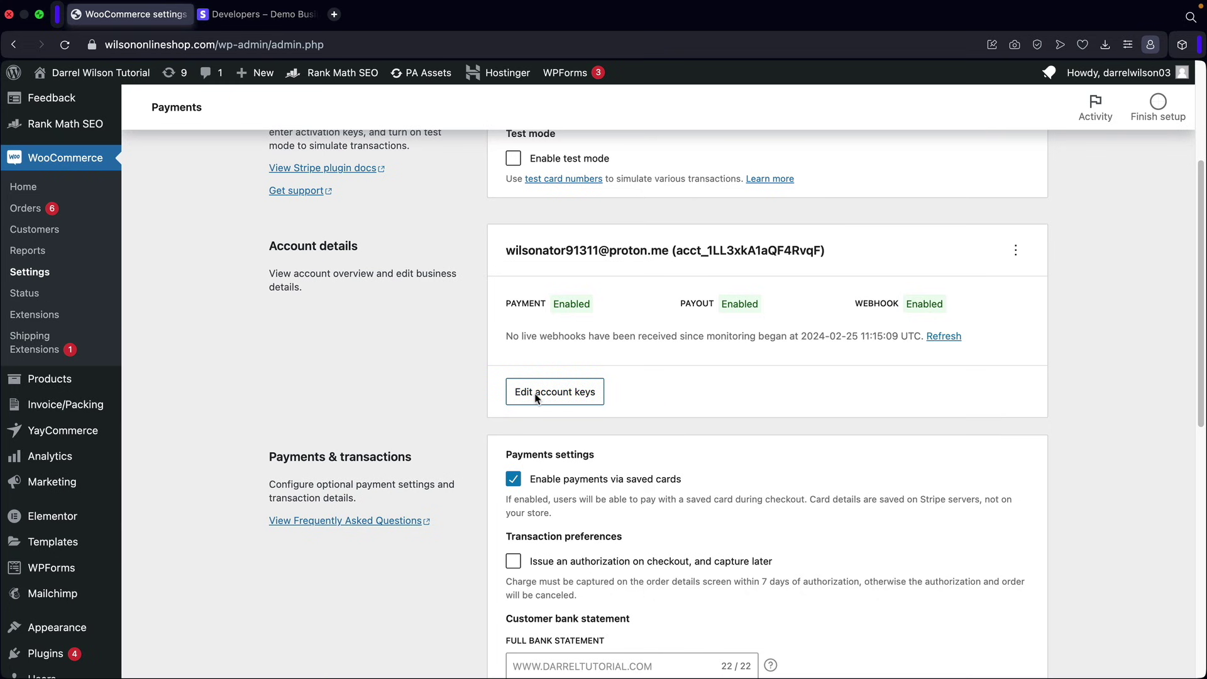
click(442, 258)
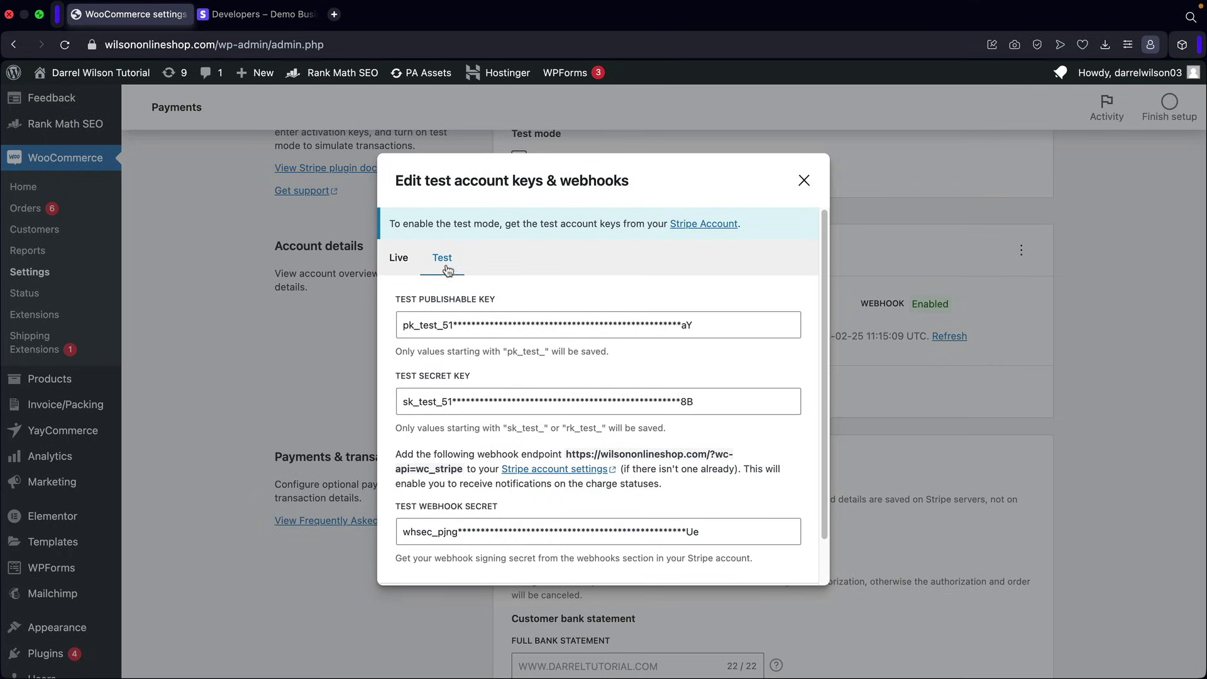
scroll(433, 390, down, 2)
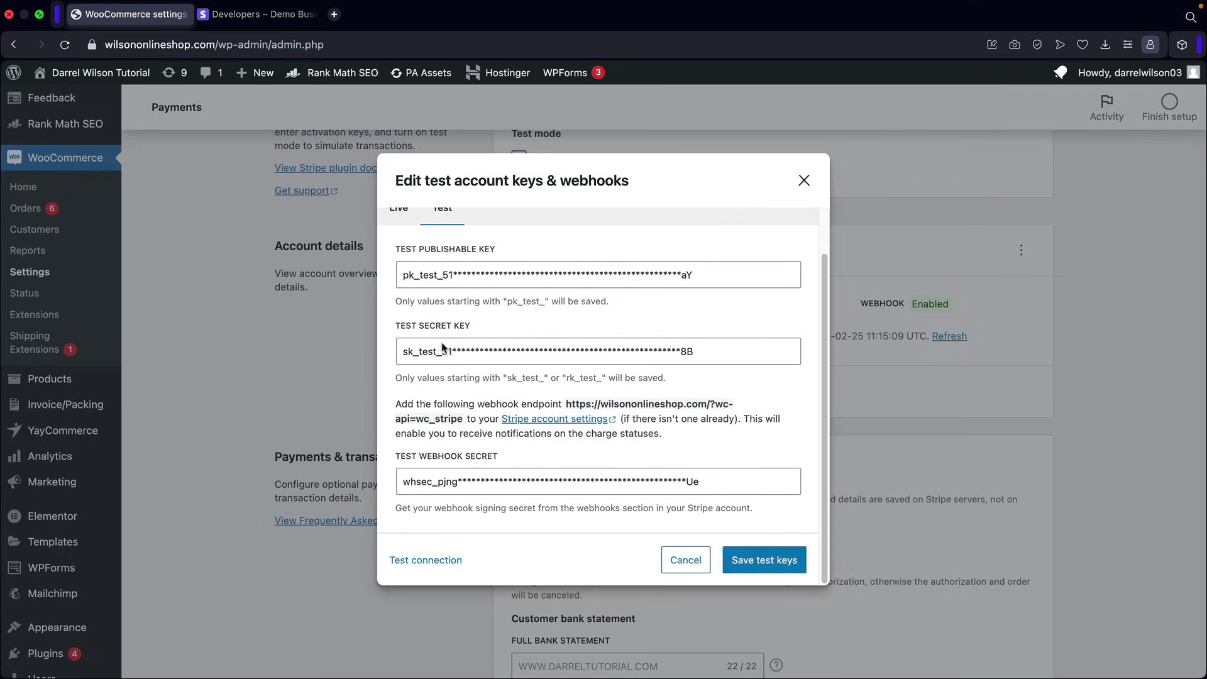
click(411, 565)
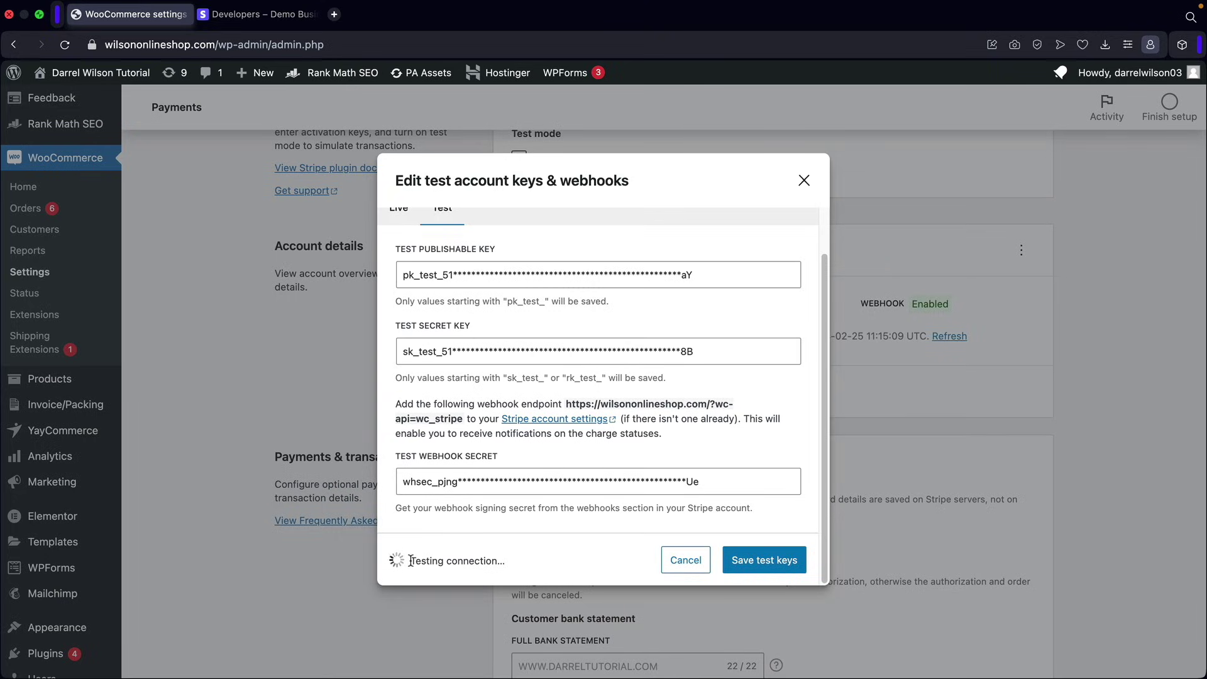
drag(409, 560, 502, 560)
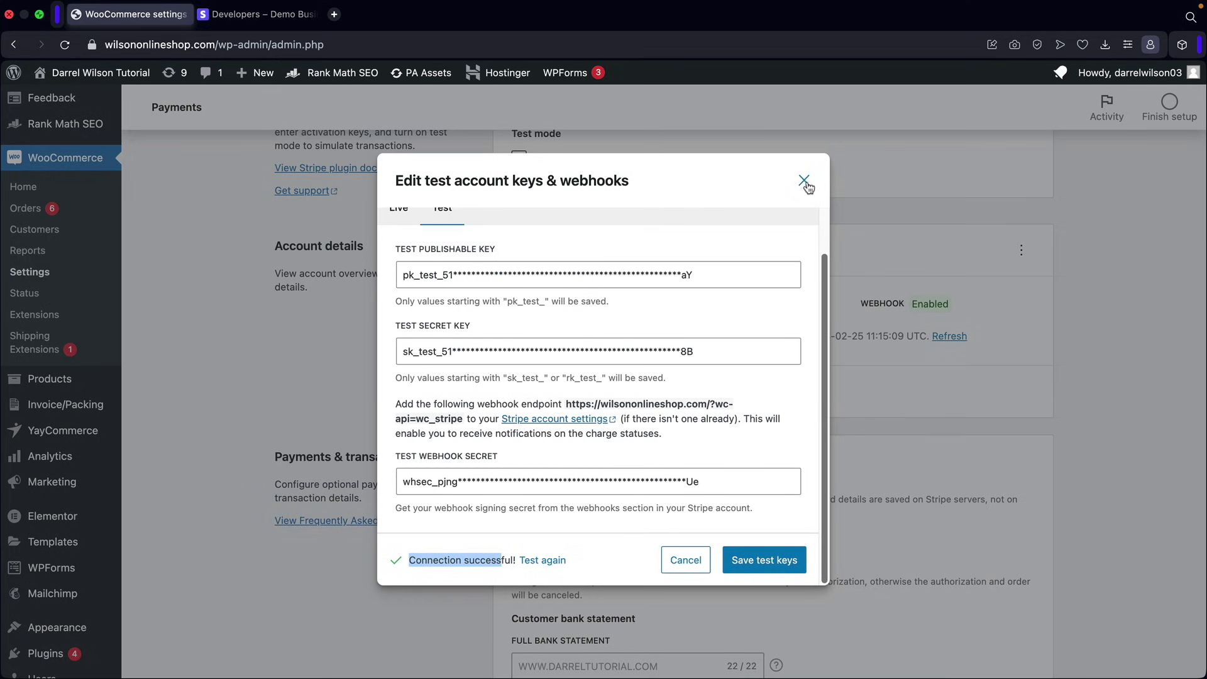
click(803, 180)
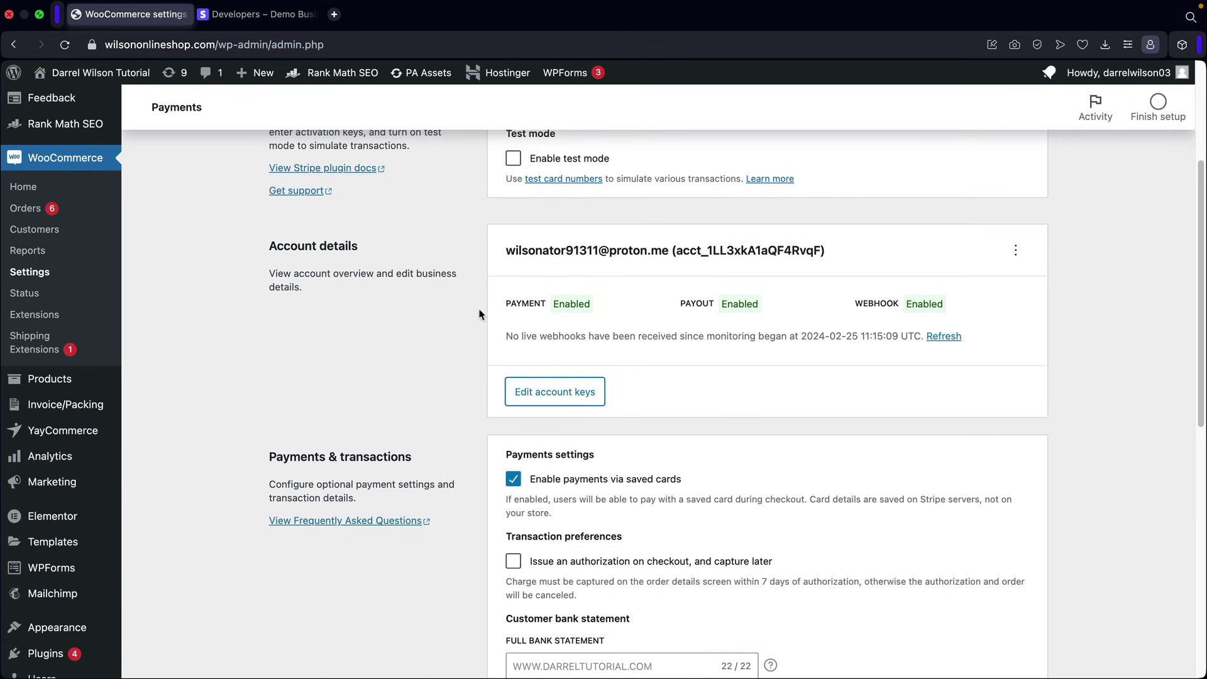
Review the Stripe payments and transactions settings, including payments via saved cards and the customer bank statement
scroll(479, 313, down, 5)
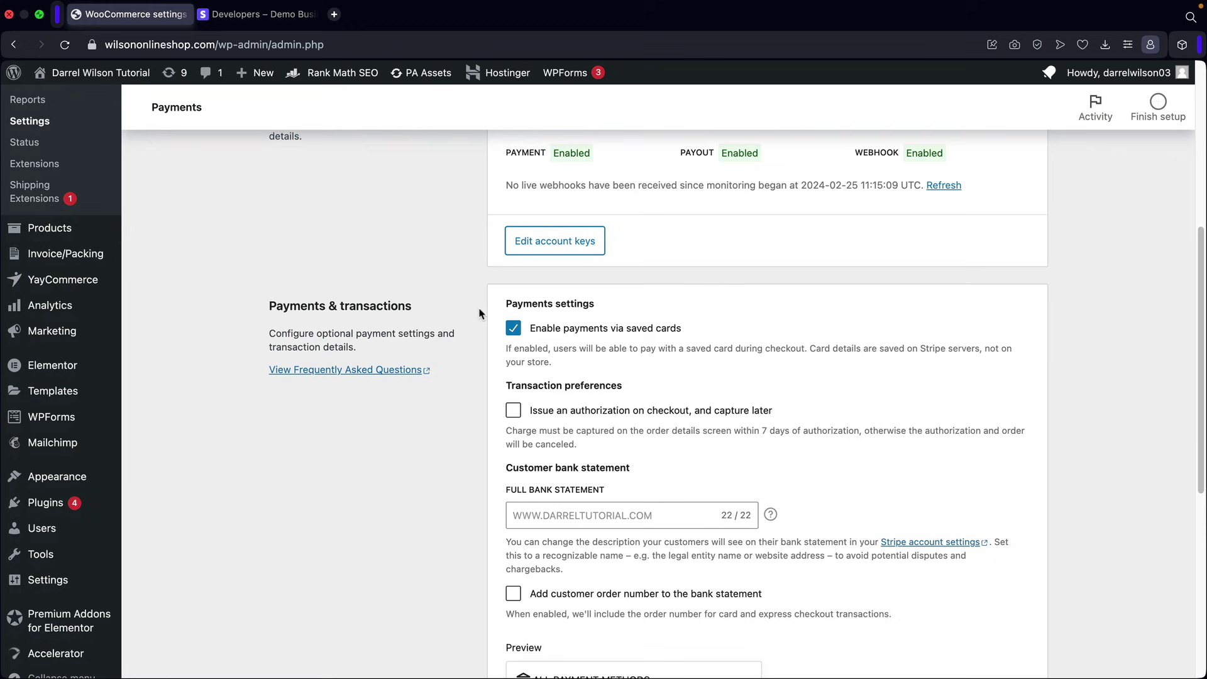
scroll(479, 313, down, 2)
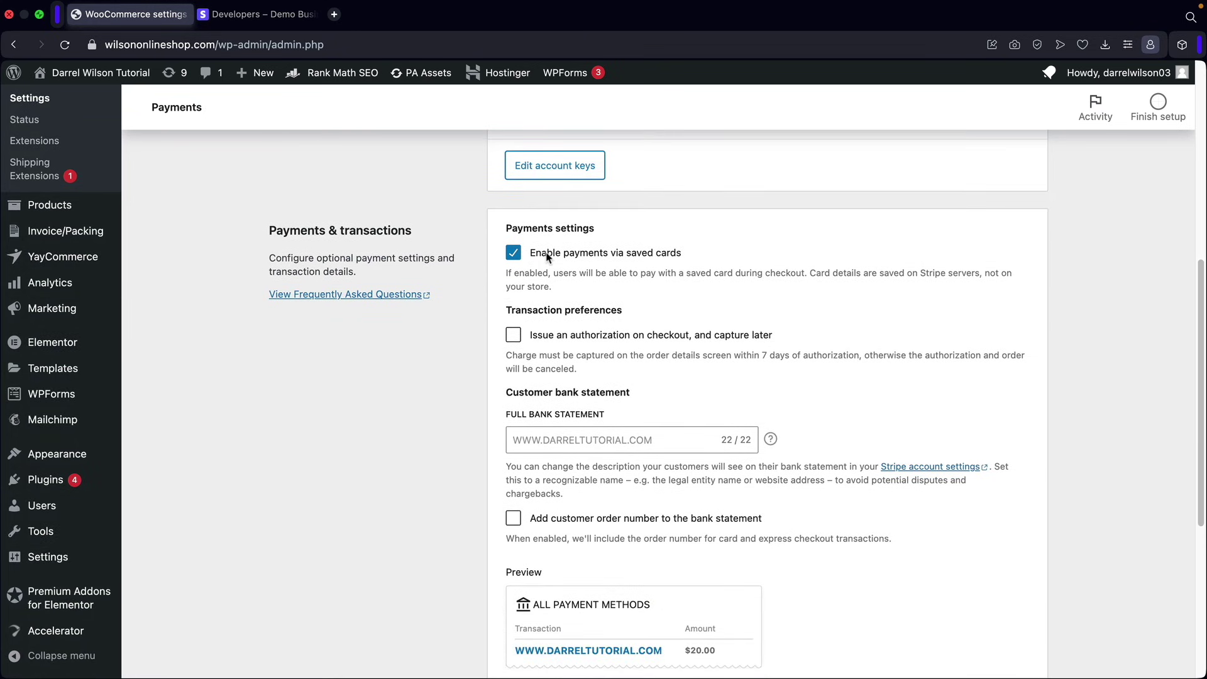
drag(685, 253, 535, 253)
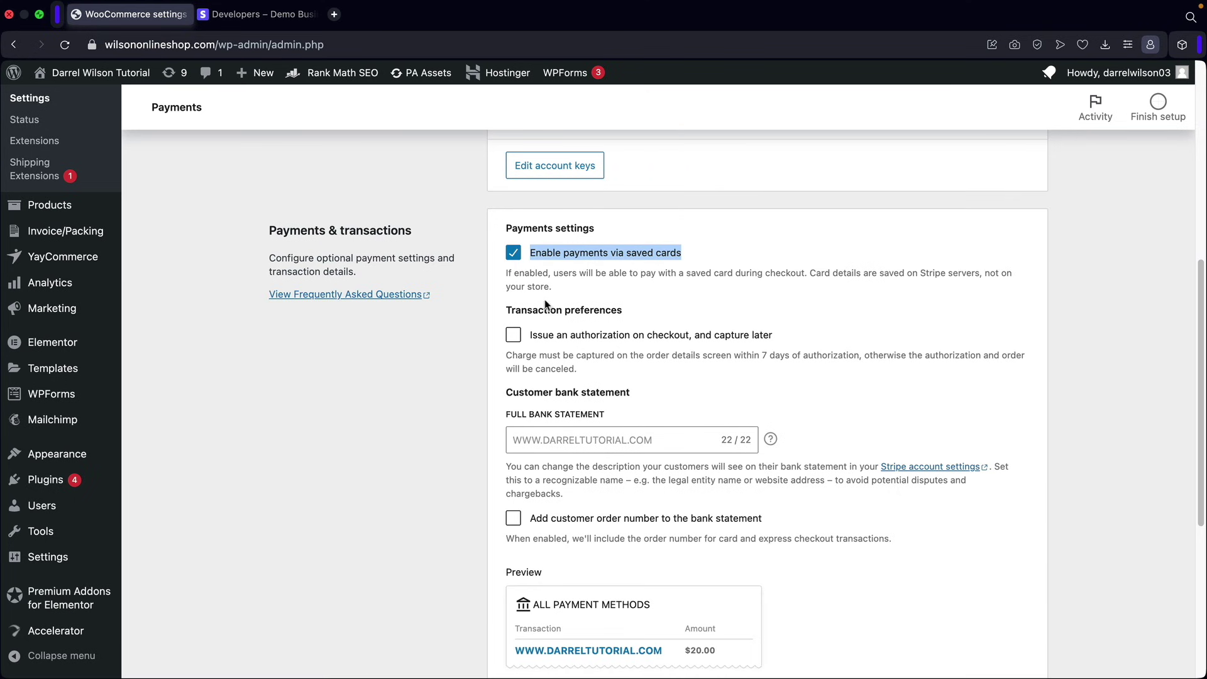
scroll(537, 312, down, 3)
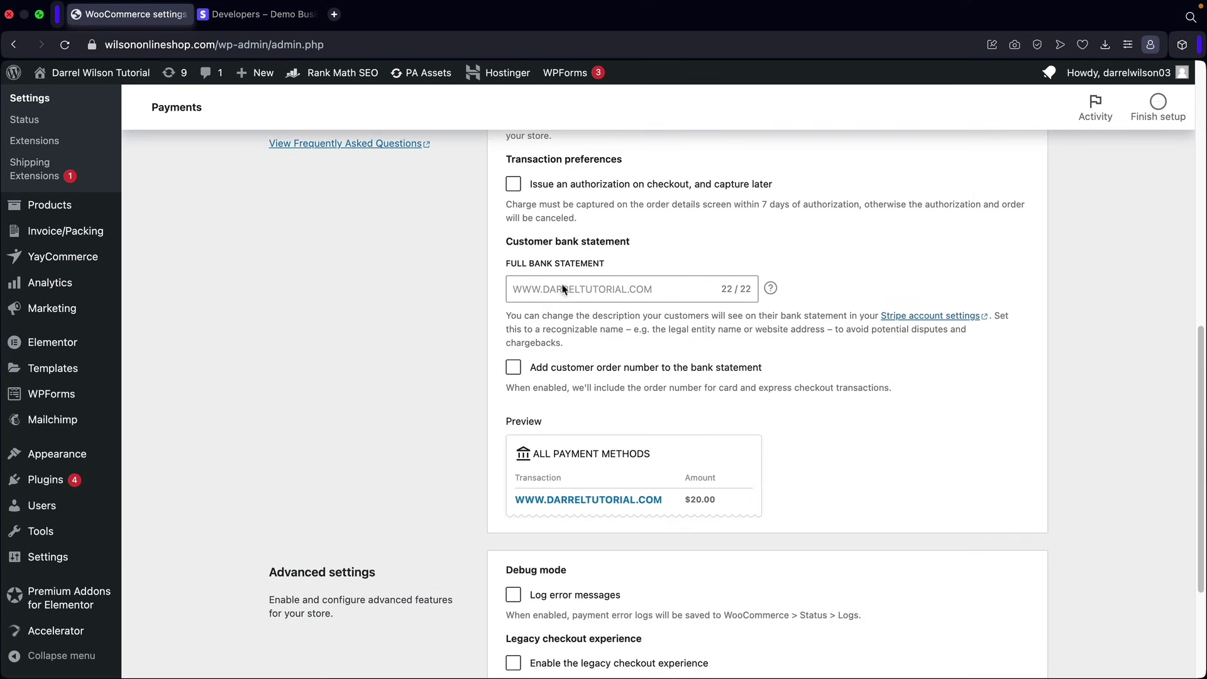
drag(524, 239, 637, 243)
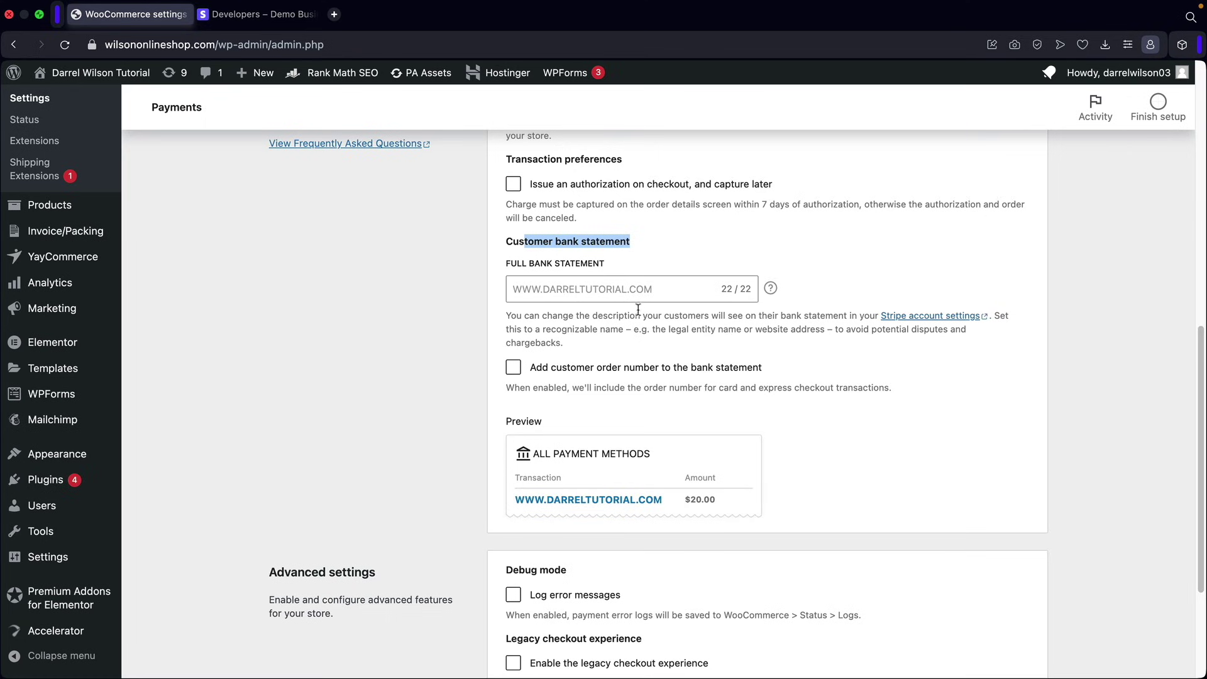
Try adding the customer order number to the bank statement, check the preview and turn the option back off
click(510, 370)
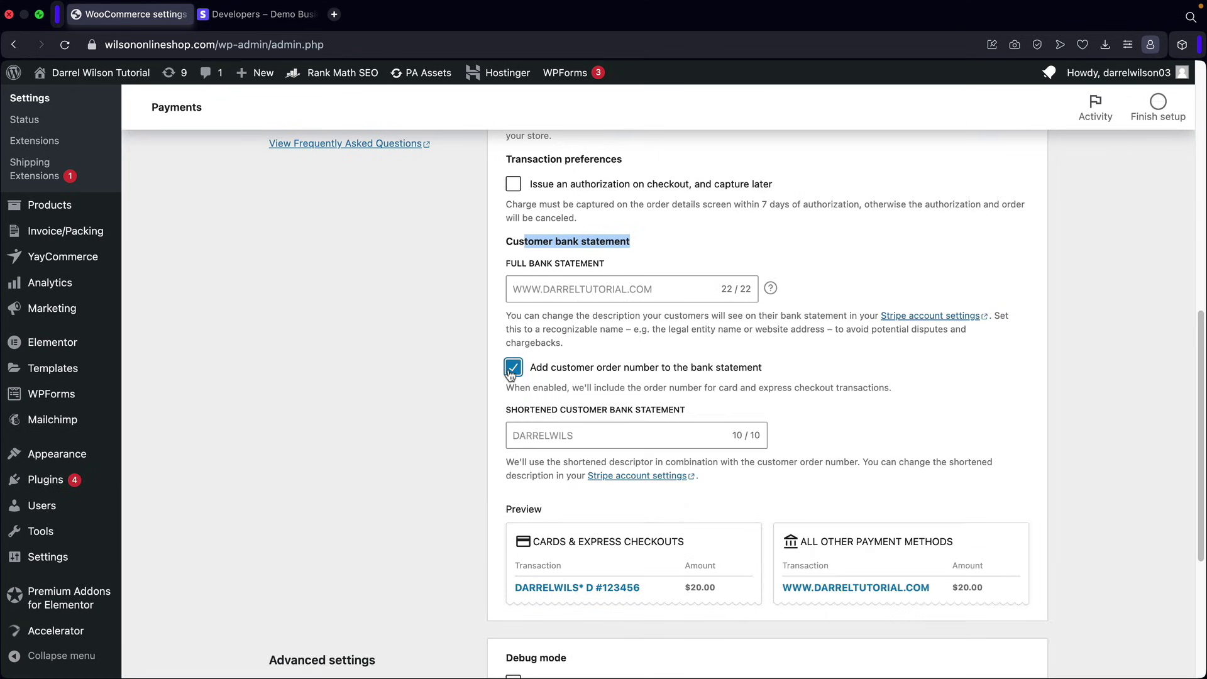
click(580, 438)
scroll(578, 450, down, 3)
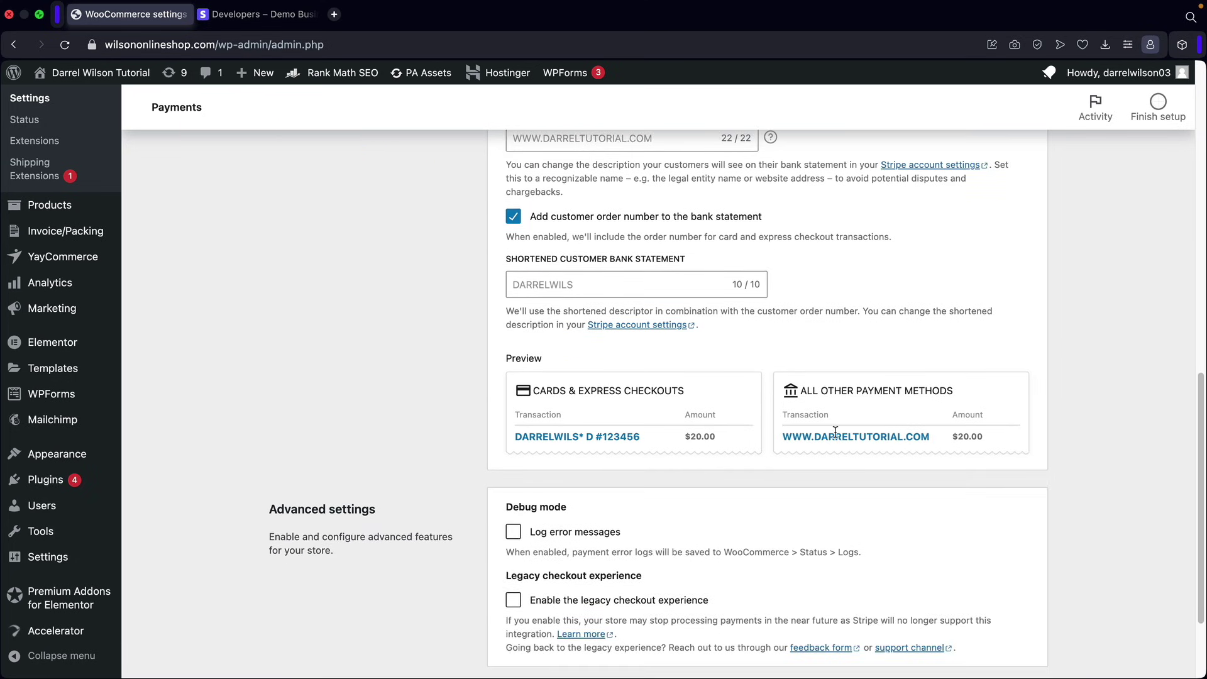
click(513, 217)
Review the debug mode and legacy checkout experience options in the advanced settings
scroll(512, 225, down, 1)
scroll(528, 236, down, 1)
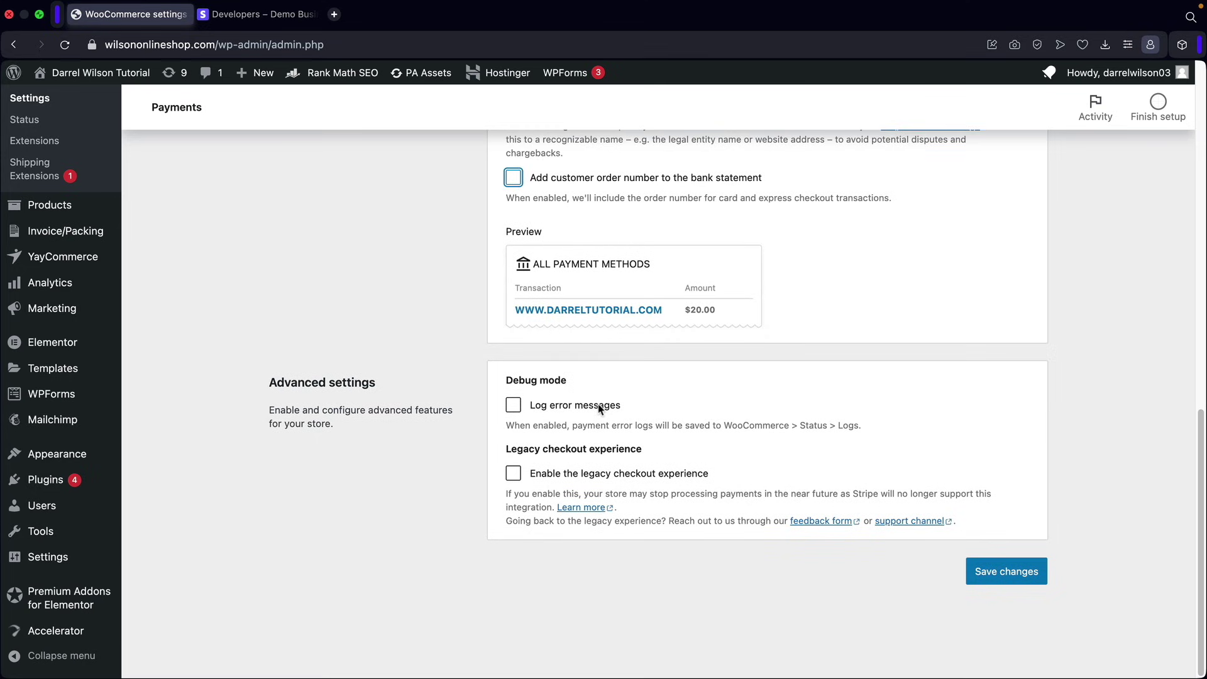
drag(524, 451, 625, 457)
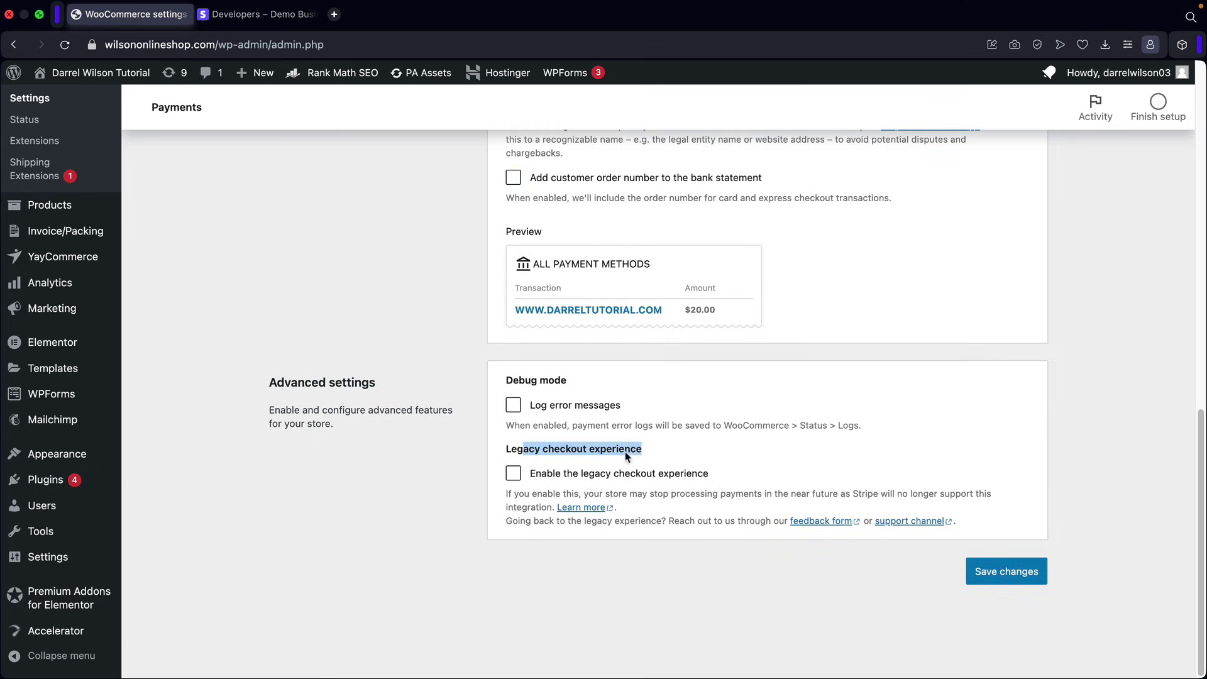
click(444, 356)
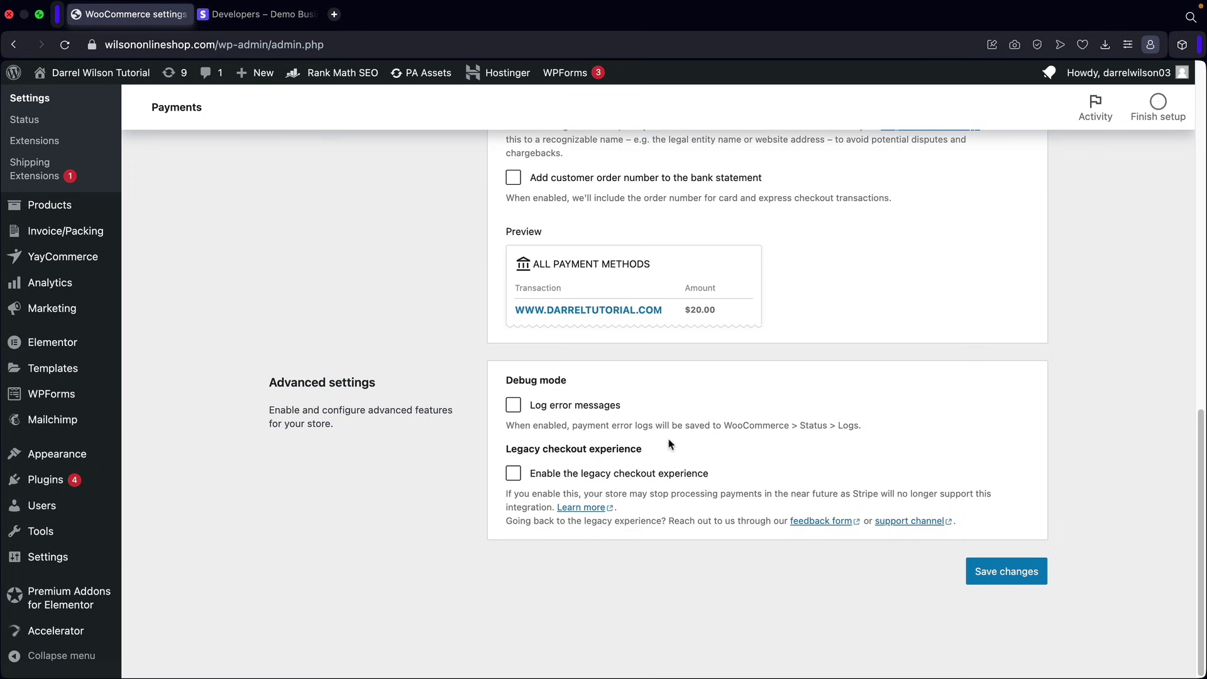
Enable test mode in the general Stripe settings and save the changes
scroll(707, 454, up, 15)
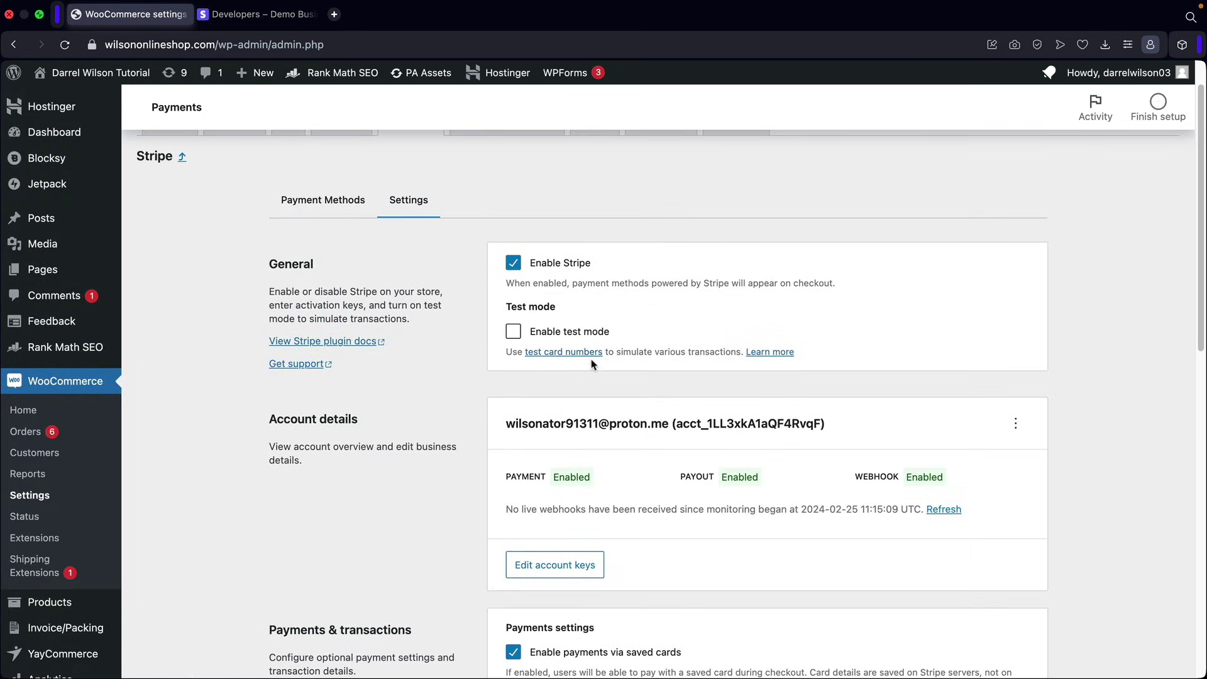
click(514, 331)
scroll(777, 384, down, 20)
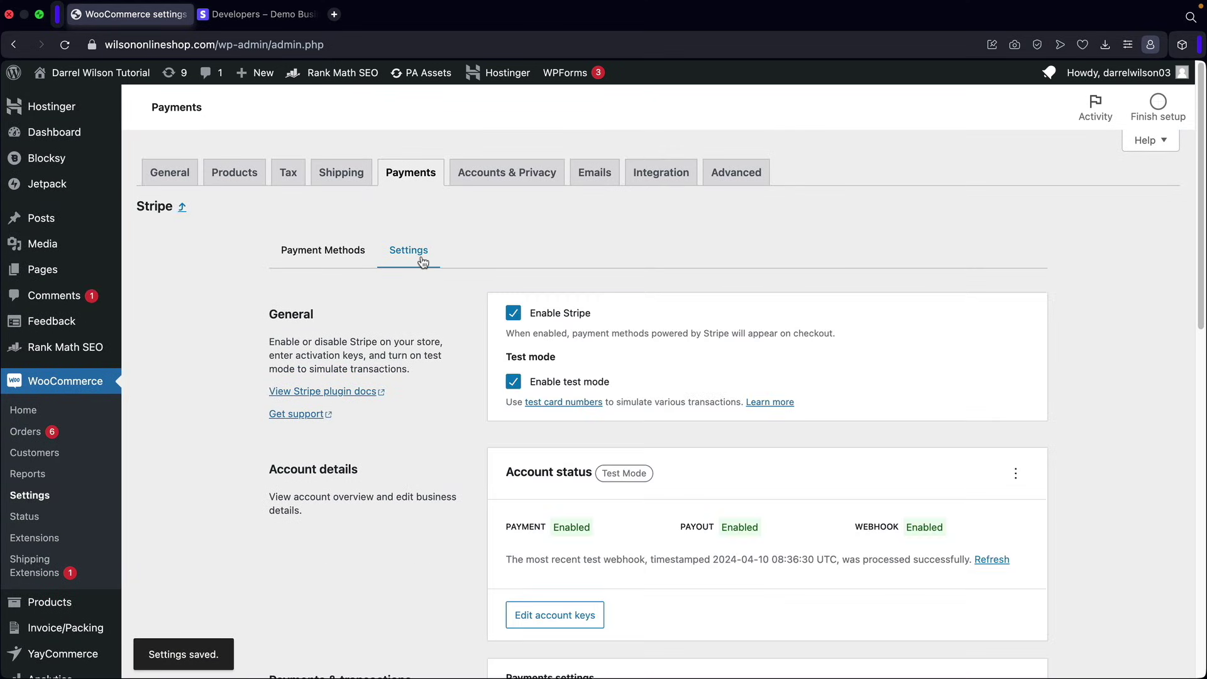
Visit the live store front end and open its shop page to reach the product list
mouse_move(101, 73)
click(98, 104)
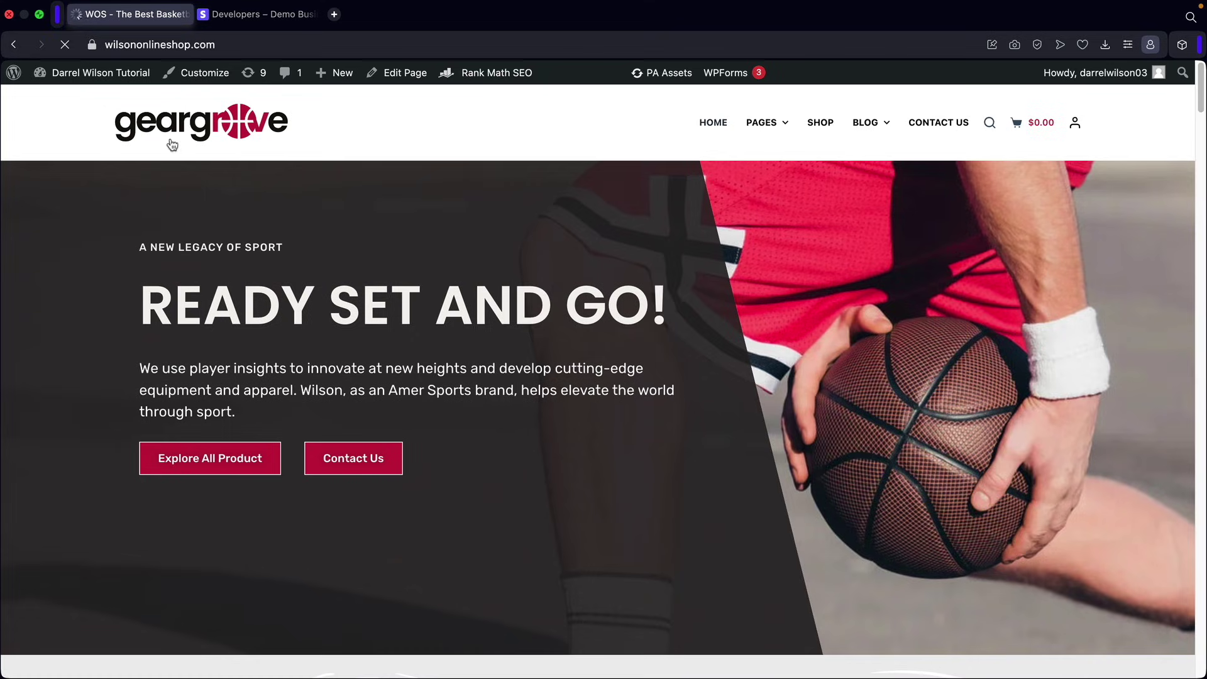
click(823, 123)
scroll(785, 290, down, 2)
scroll(785, 292, down, 2)
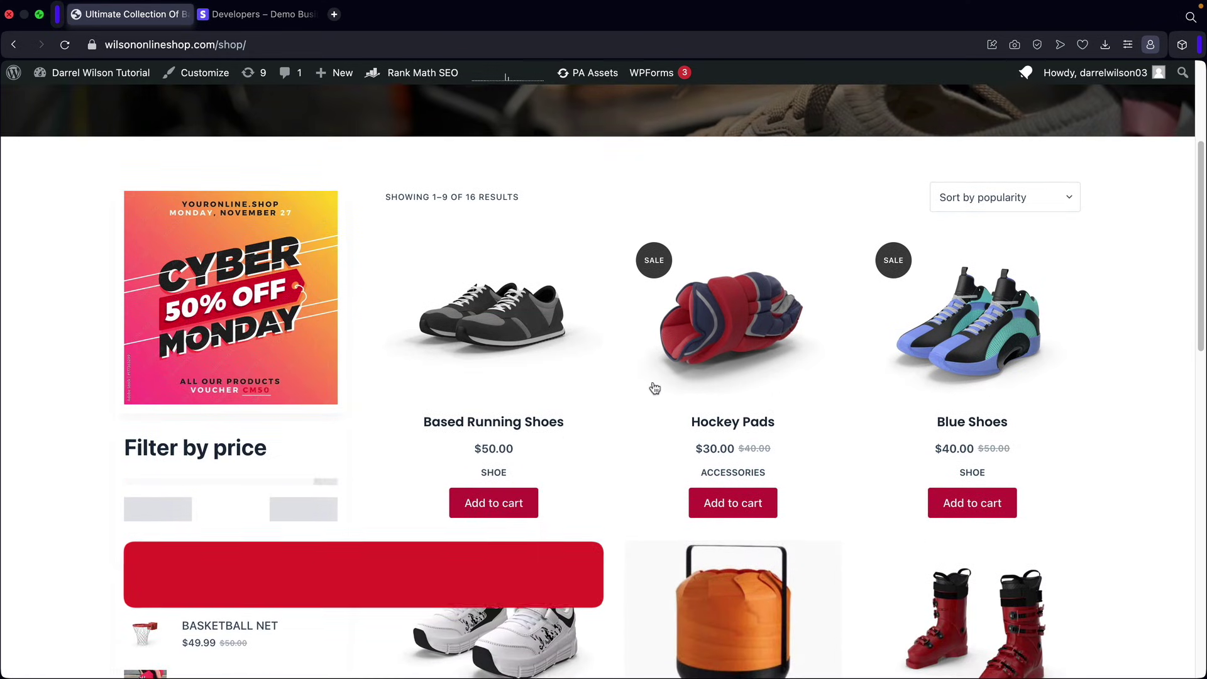
Add the Based Running Shoes, Blue Shoes and Ski Boots to the cart and view the cart
click(513, 502)
click(977, 509)
scroll(921, 500, down, 5)
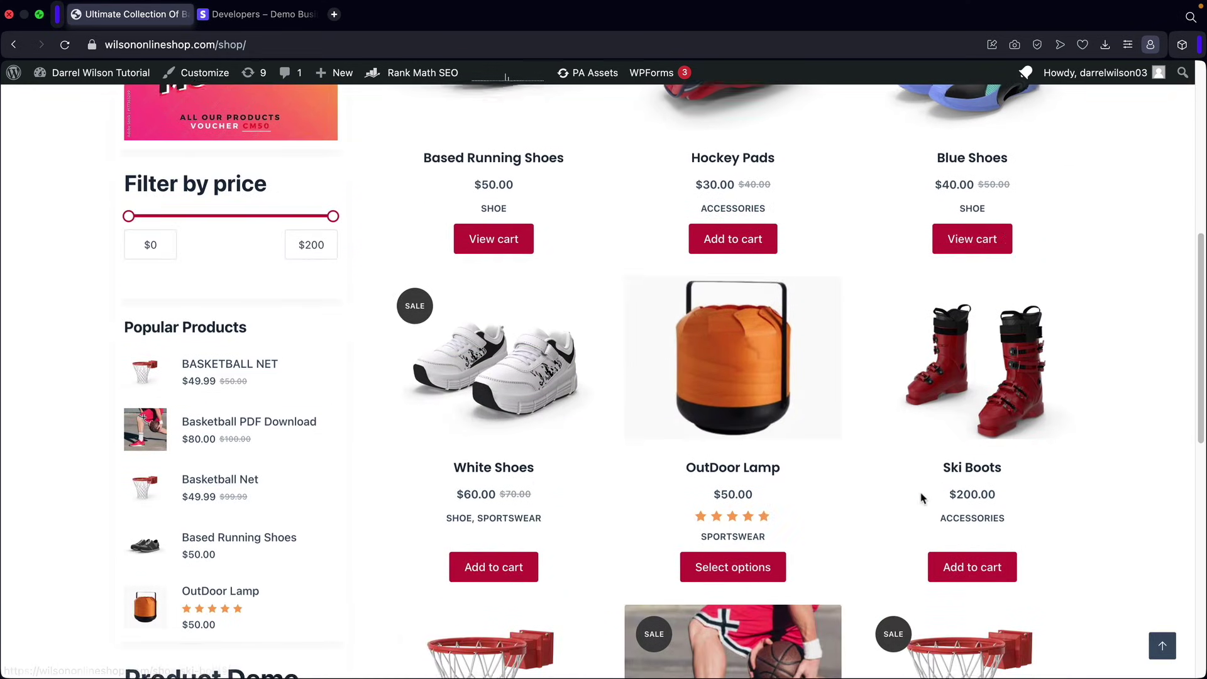
click(977, 566)
click(990, 573)
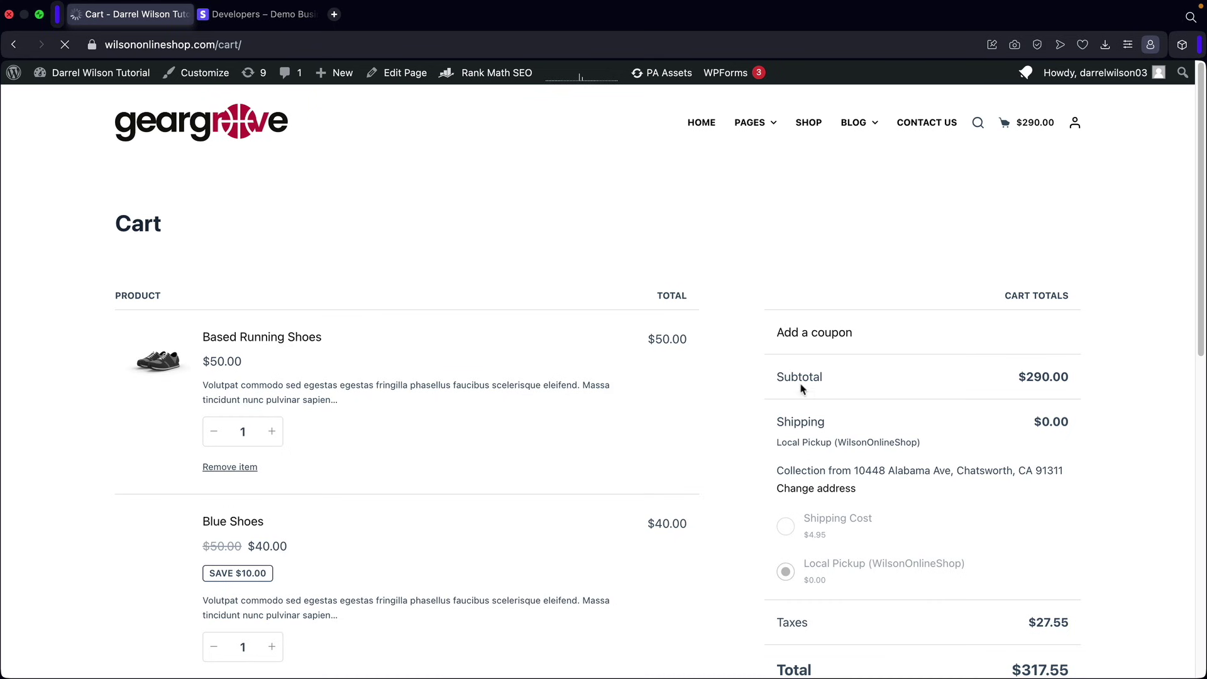
Proceed from the cart to checkout and choose Credit / Debit Card as the payment option instead of the saved Visa
scroll(746, 264, down, 3)
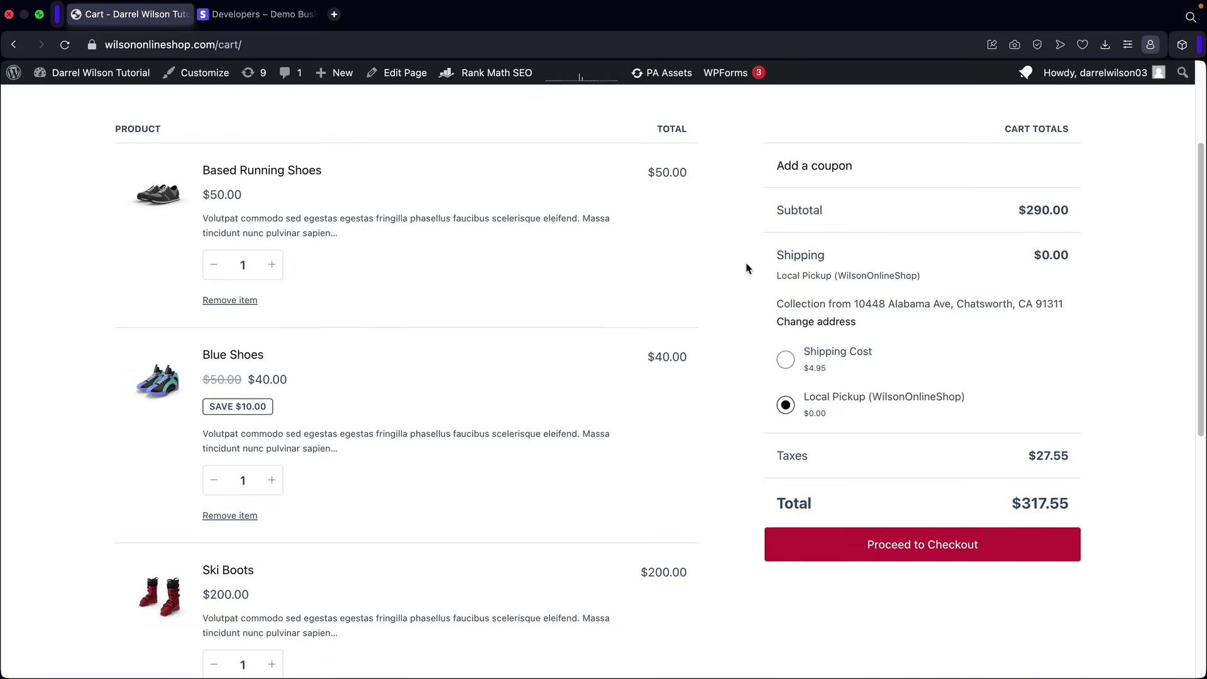
click(901, 553)
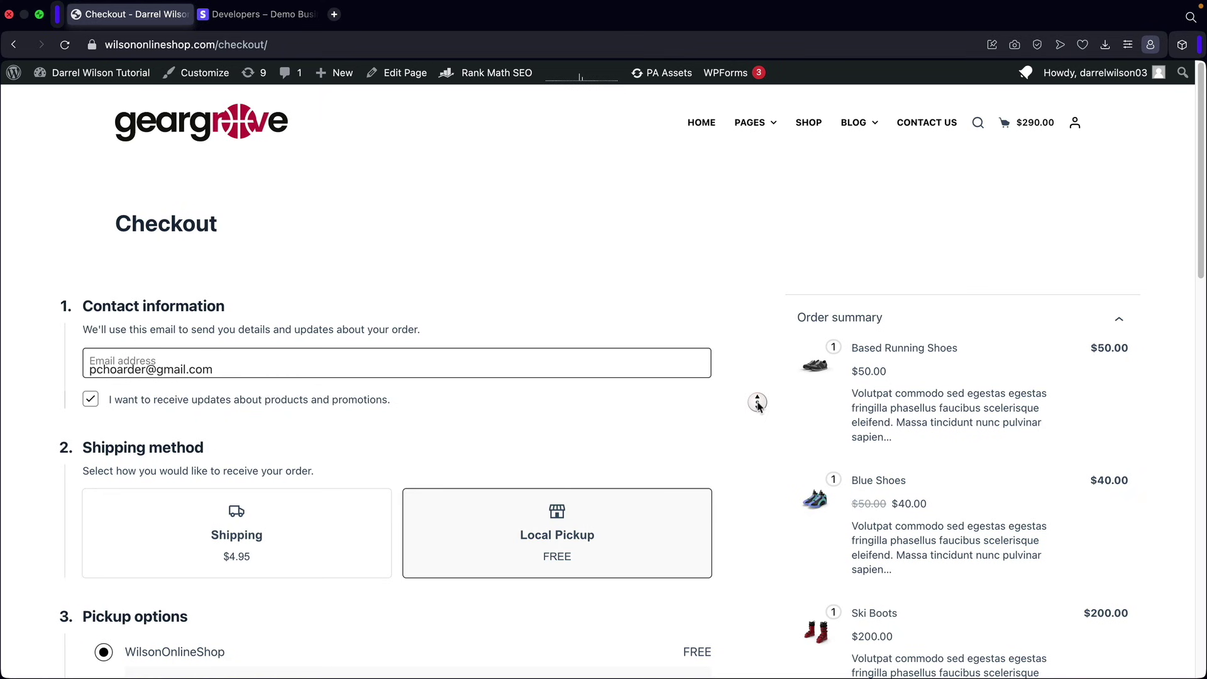
scroll(757, 412, down, 5)
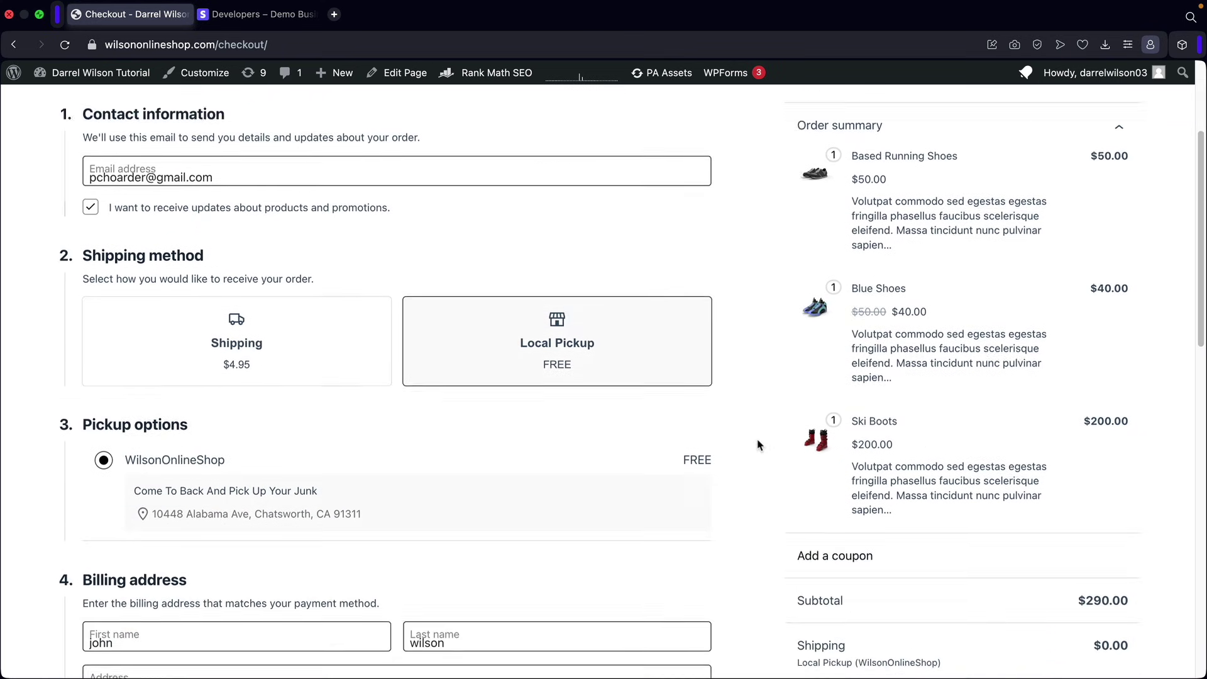
scroll(758, 445, down, 6)
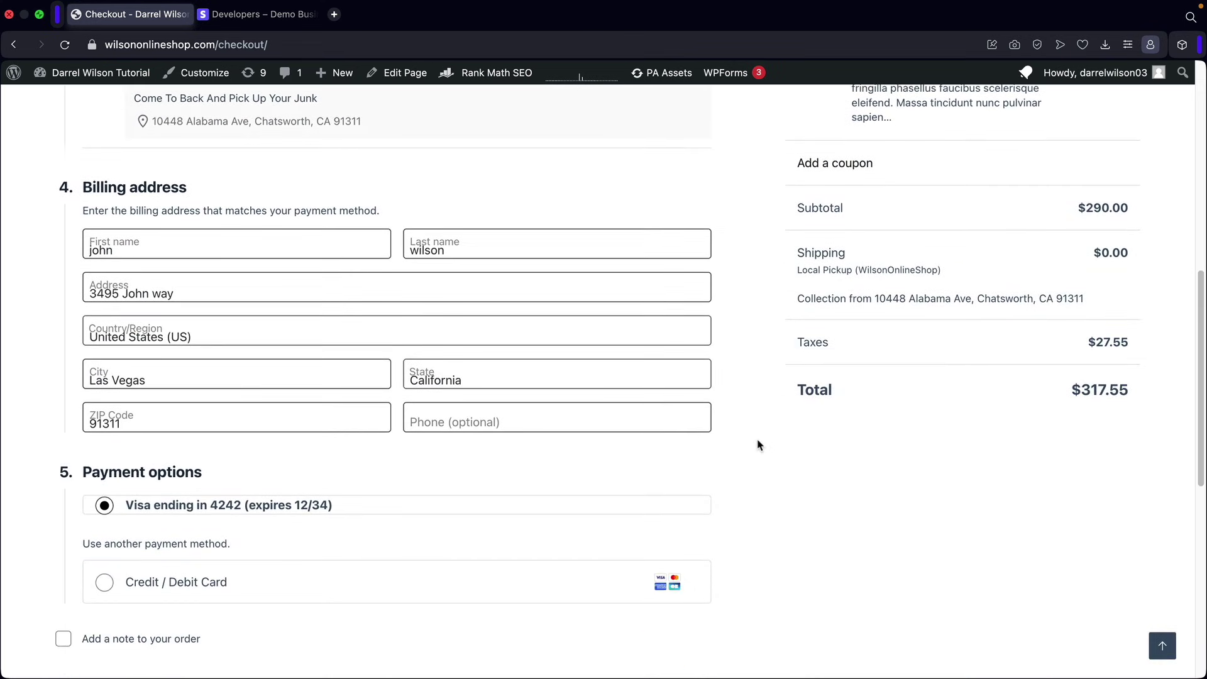
click(117, 436)
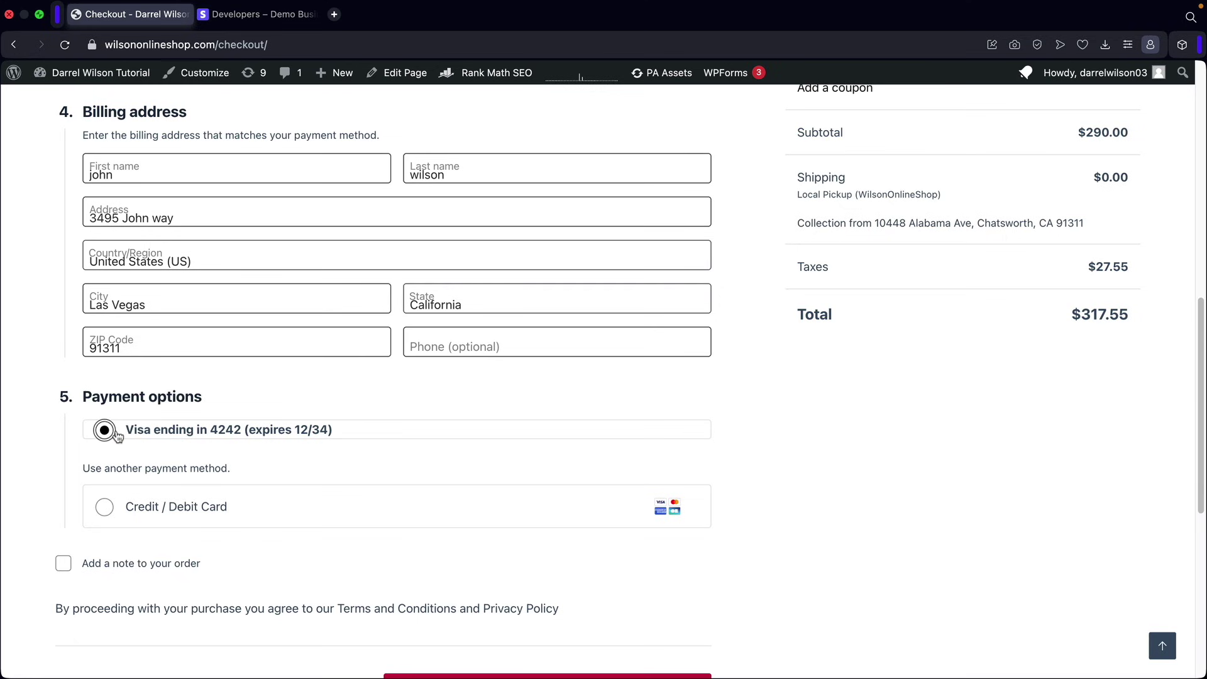
click(104, 507)
scroll(141, 488, down, 2)
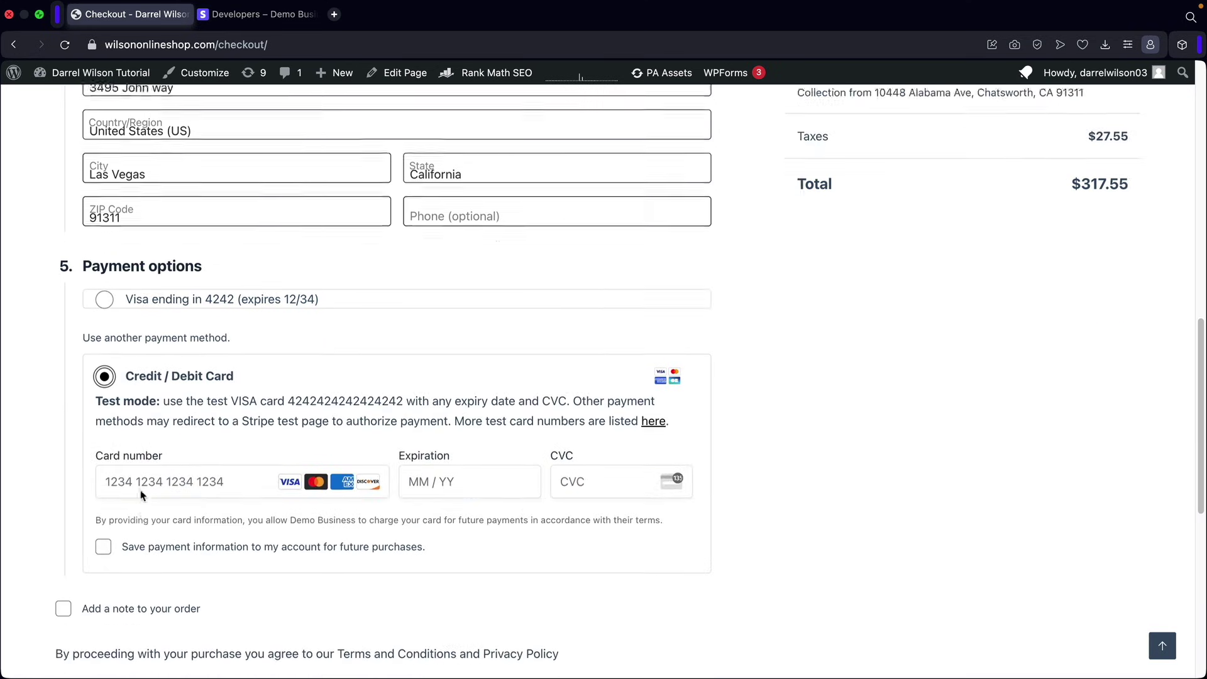
scroll(141, 489, down, 1)
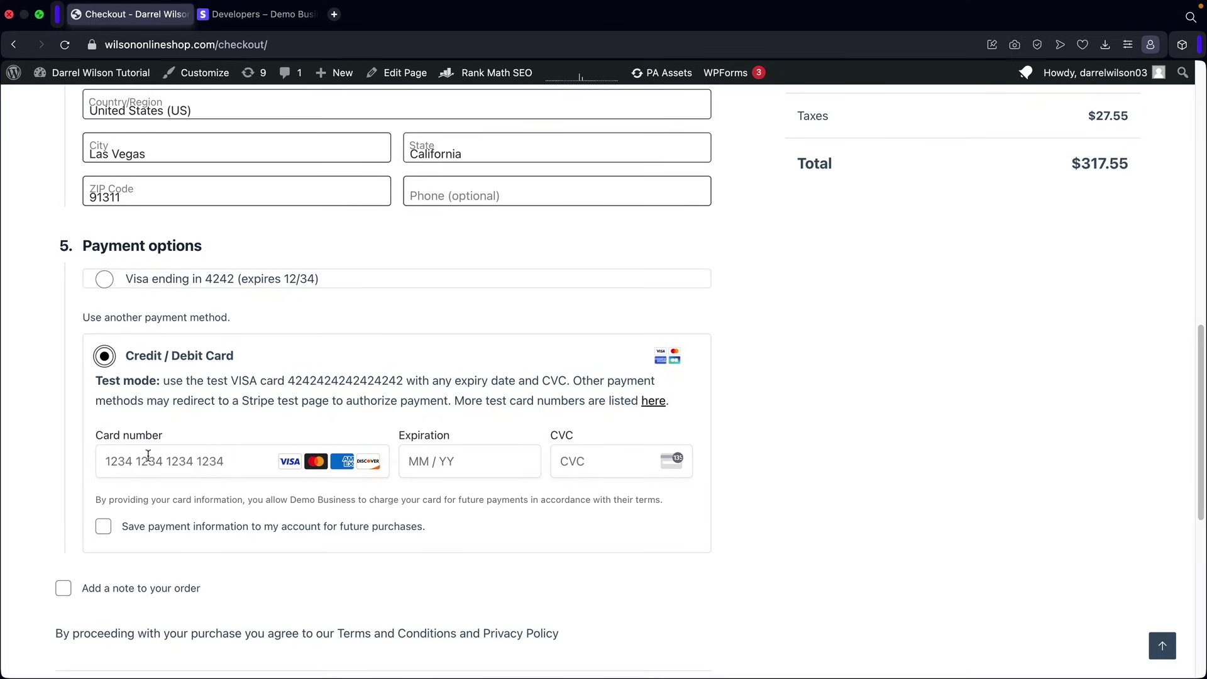
Fill in the test card's number, expiration date and CVC in the Credit / Debit Card payment form
click(186, 453)
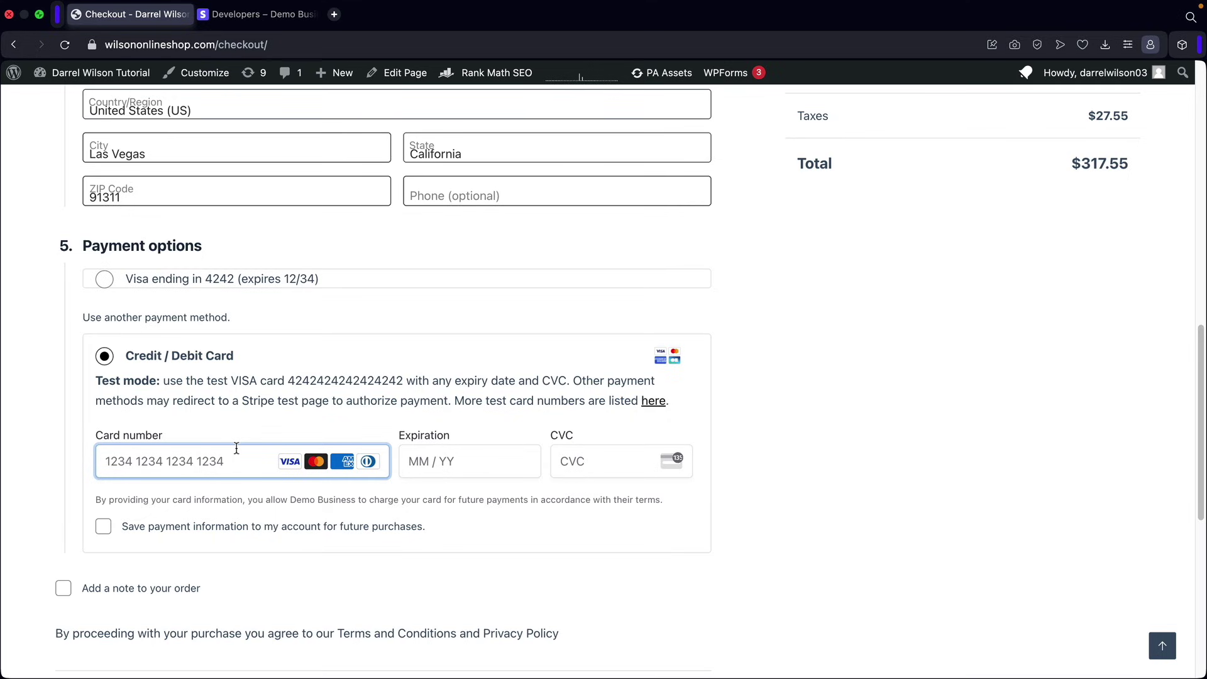
text(424)
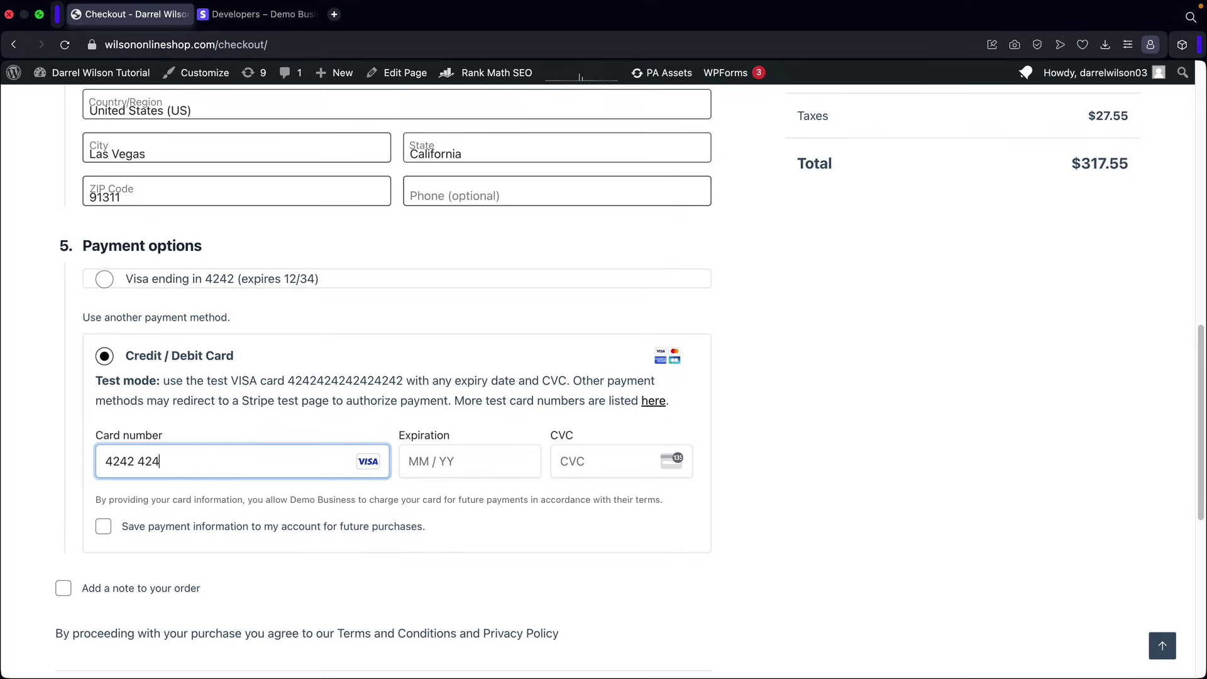
text(2424242424242)
text(12 / 3)
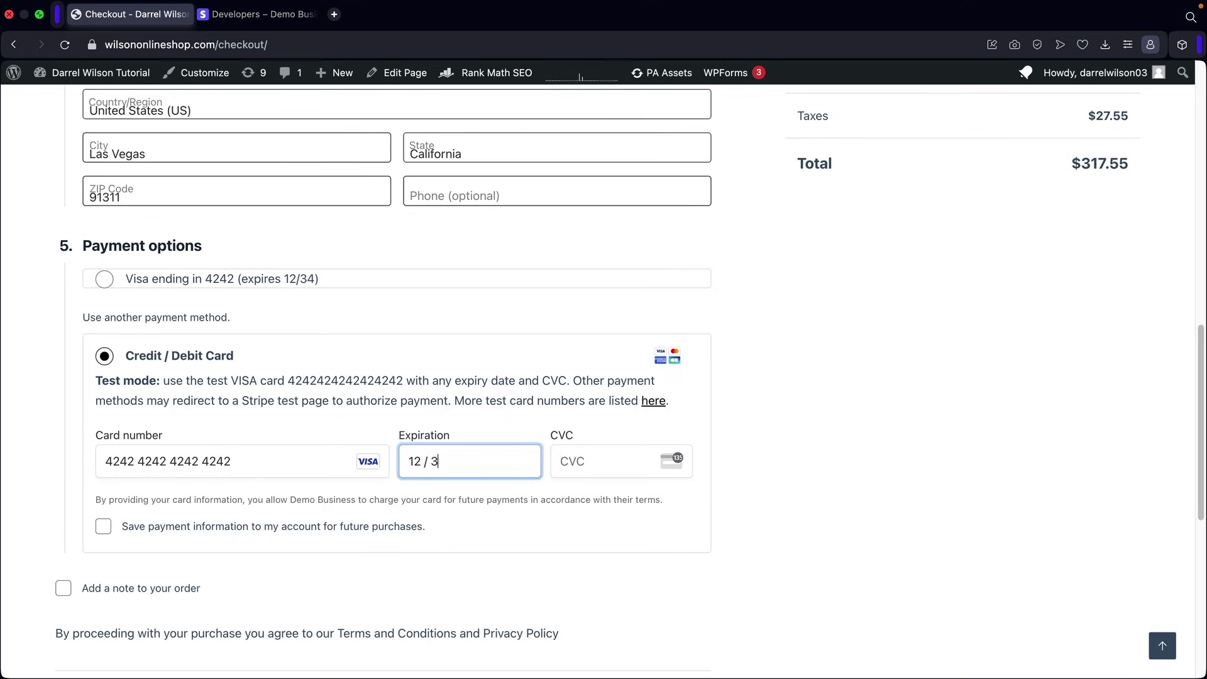
text(123)
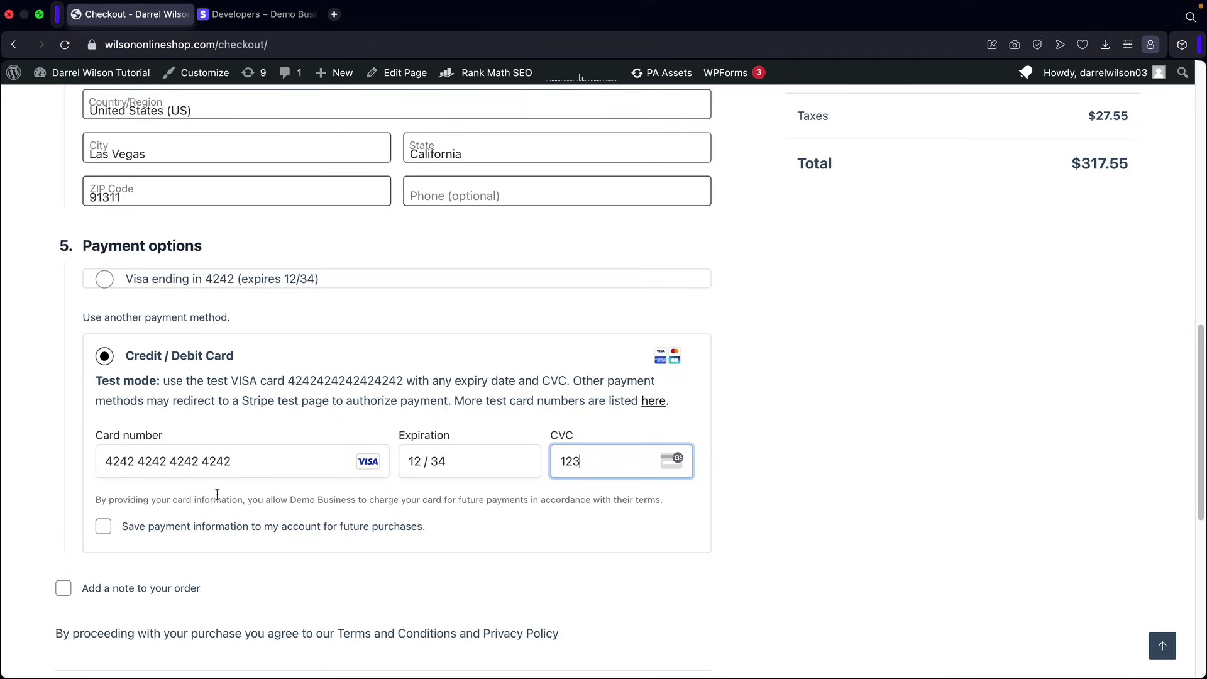
click(103, 529)
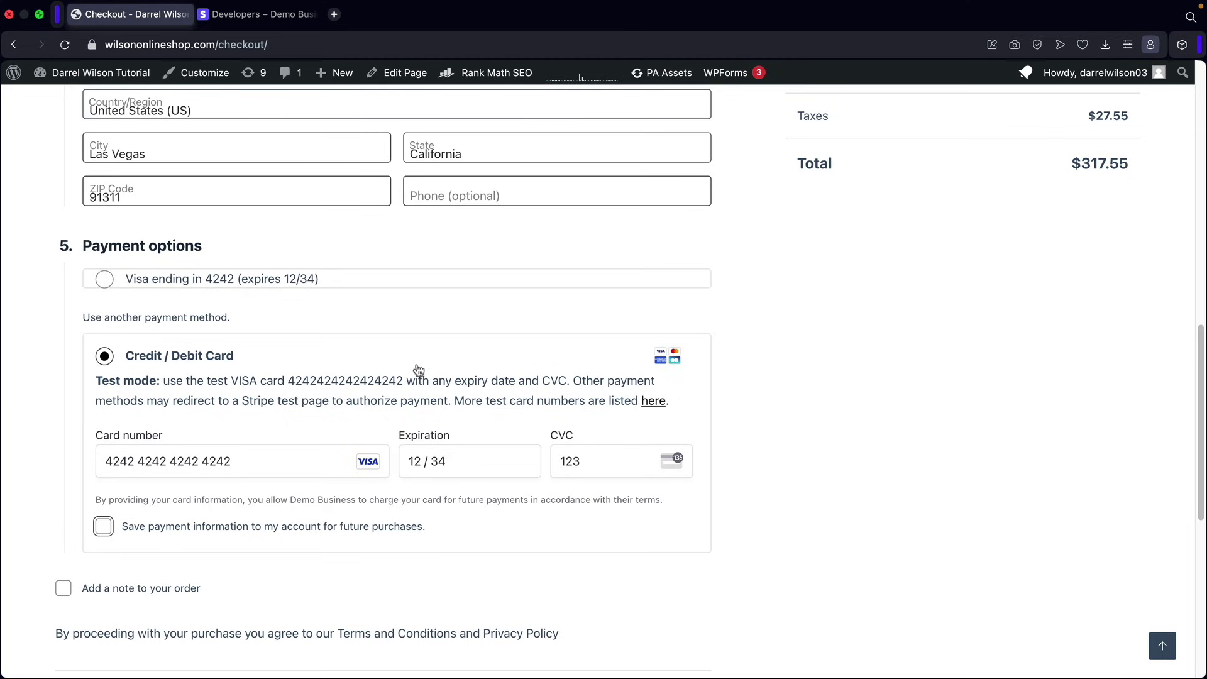
drag(459, 471, 418, 459)
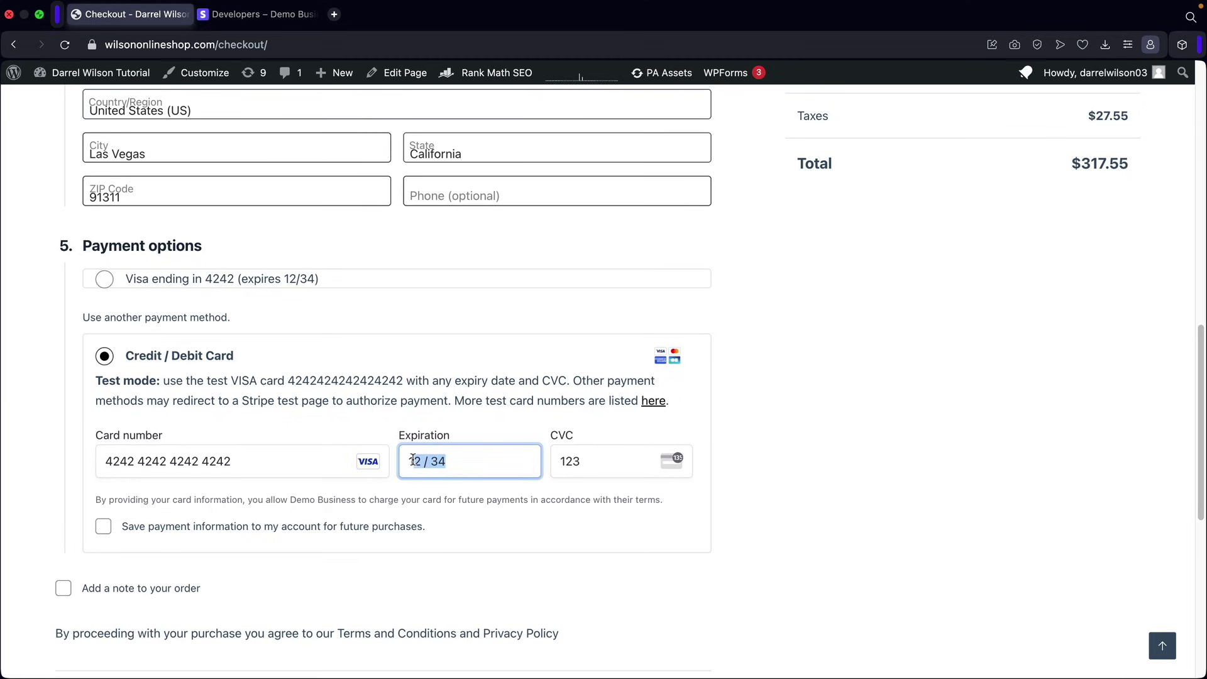
click(461, 464)
click(746, 442)
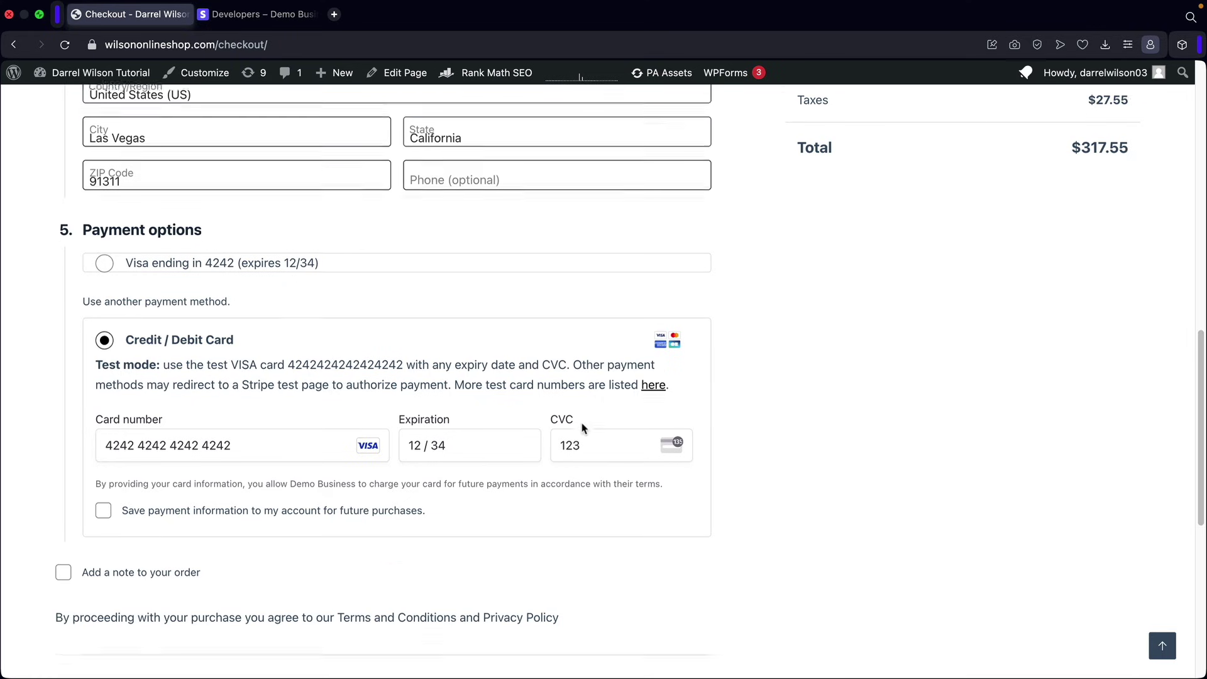
Place the test order and look through the order confirmation page
scroll(582, 431, down, 5)
click(596, 428)
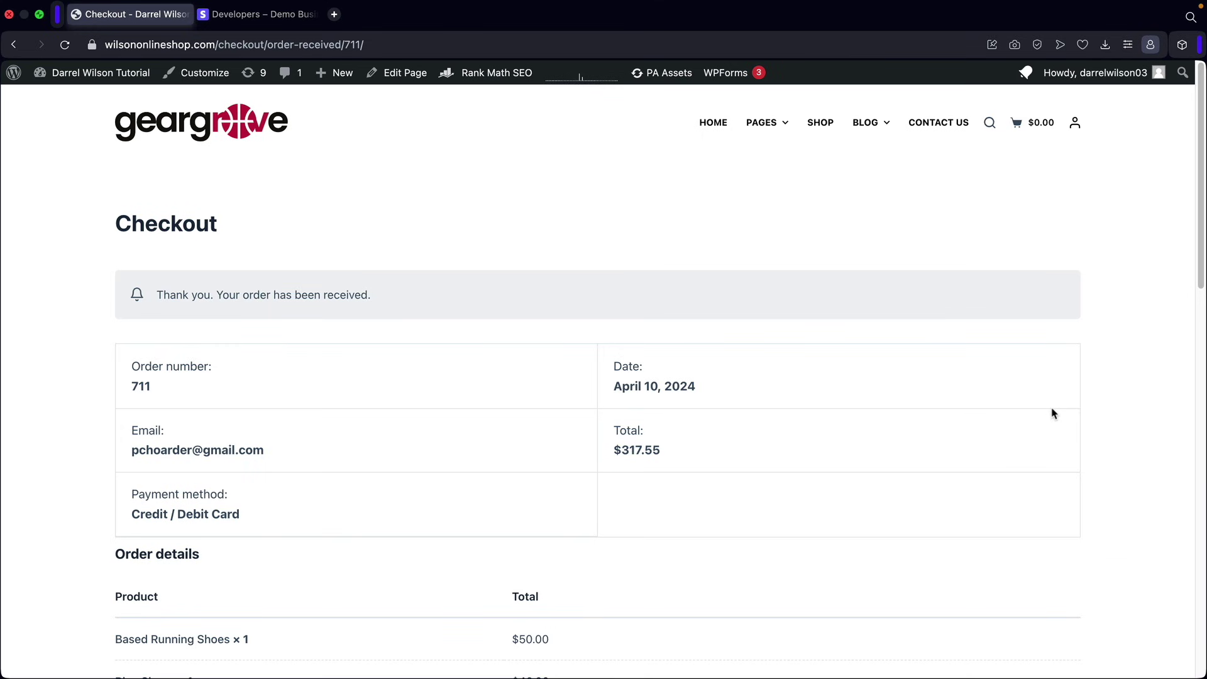
middle_click(1112, 380)
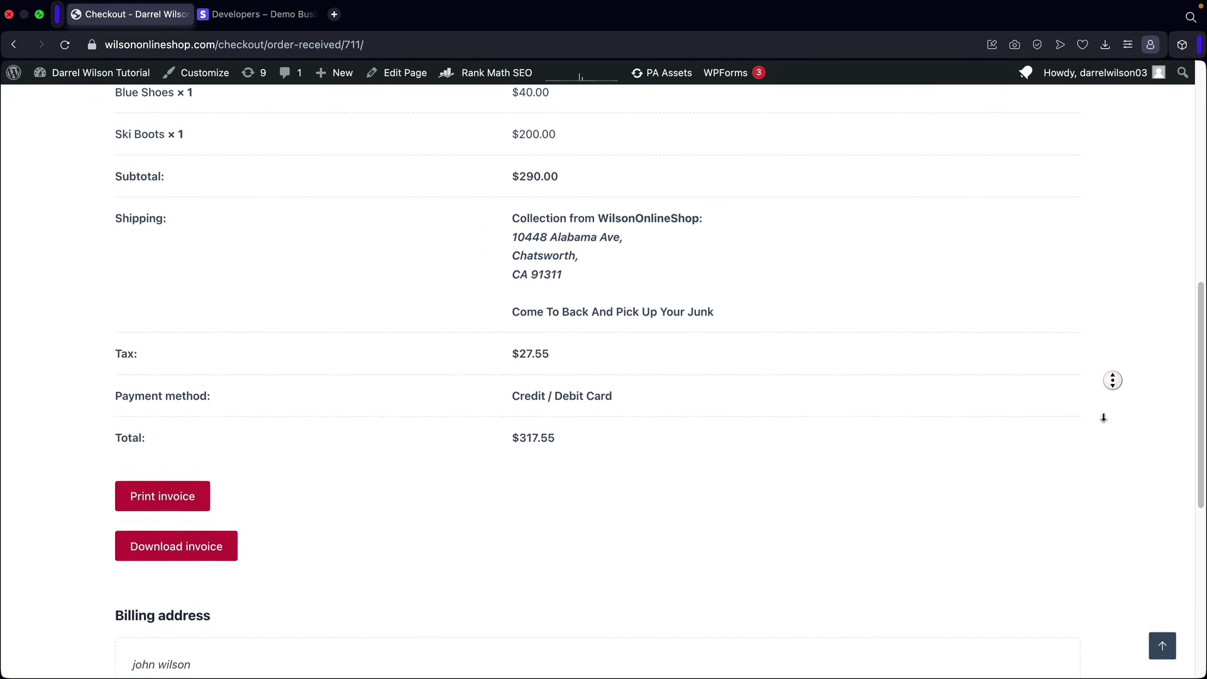
scroll(825, 406, down, 7)
click(1162, 645)
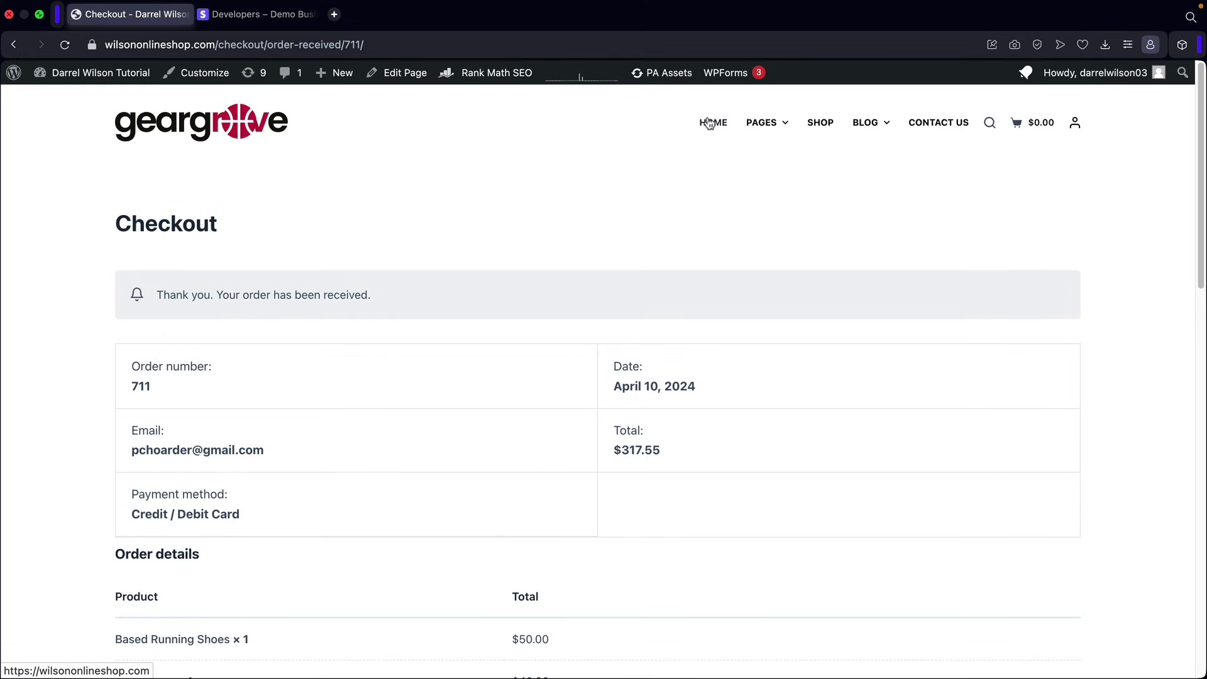
Switch to the Stripe dashboard and check its home overview and payments list for the test order's payment
click(264, 24)
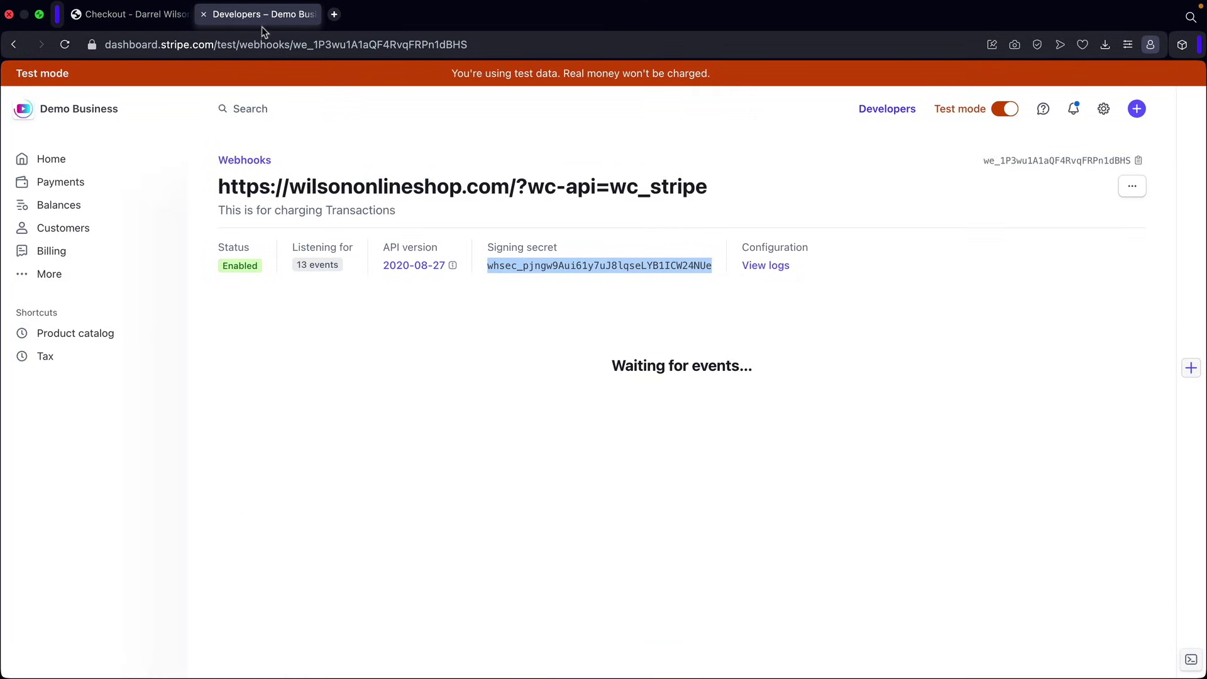
click(88, 159)
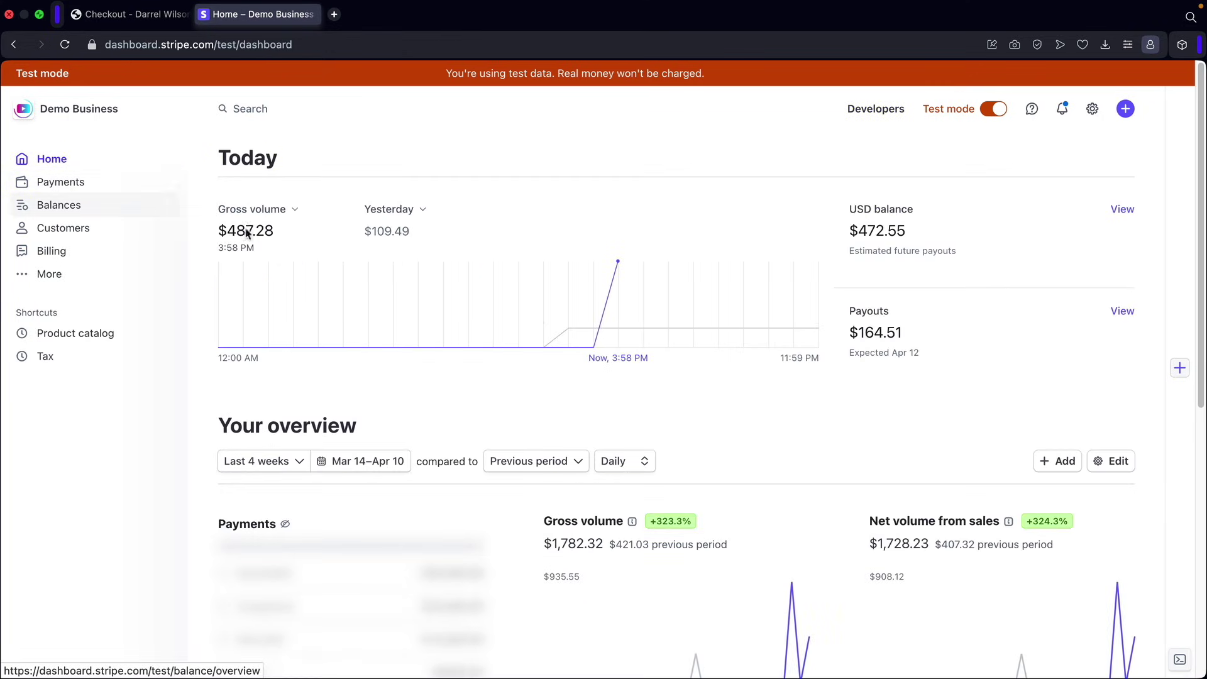
click(77, 187)
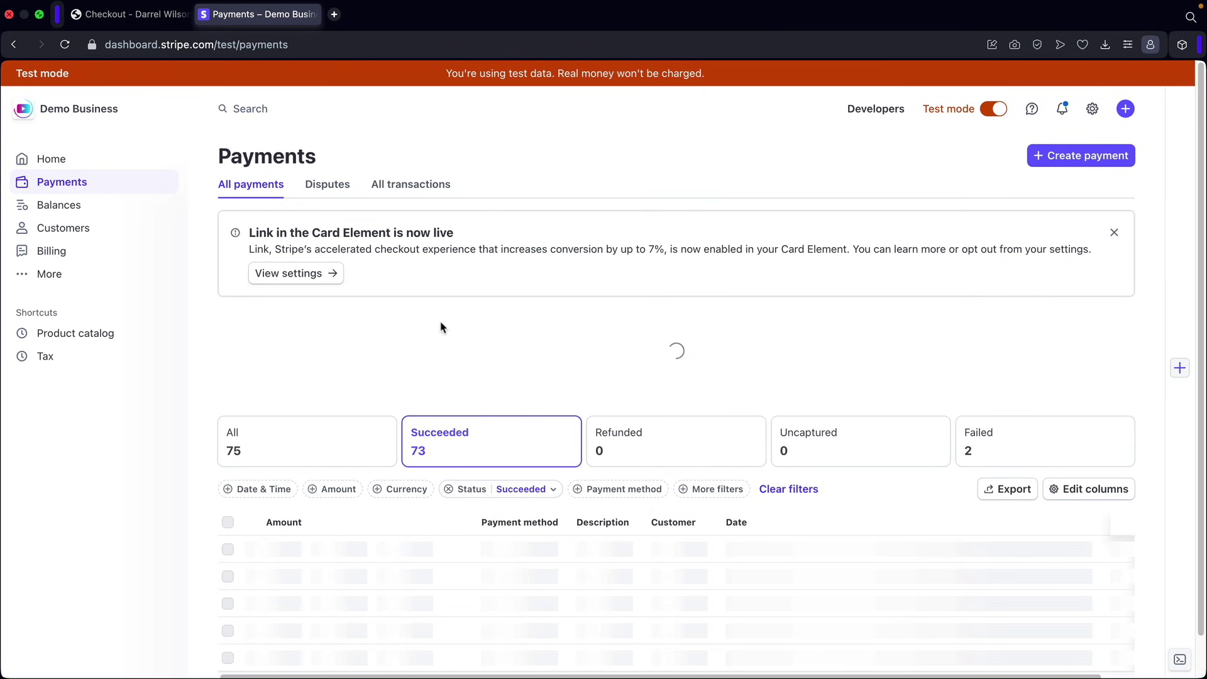
scroll(444, 413, down, 3)
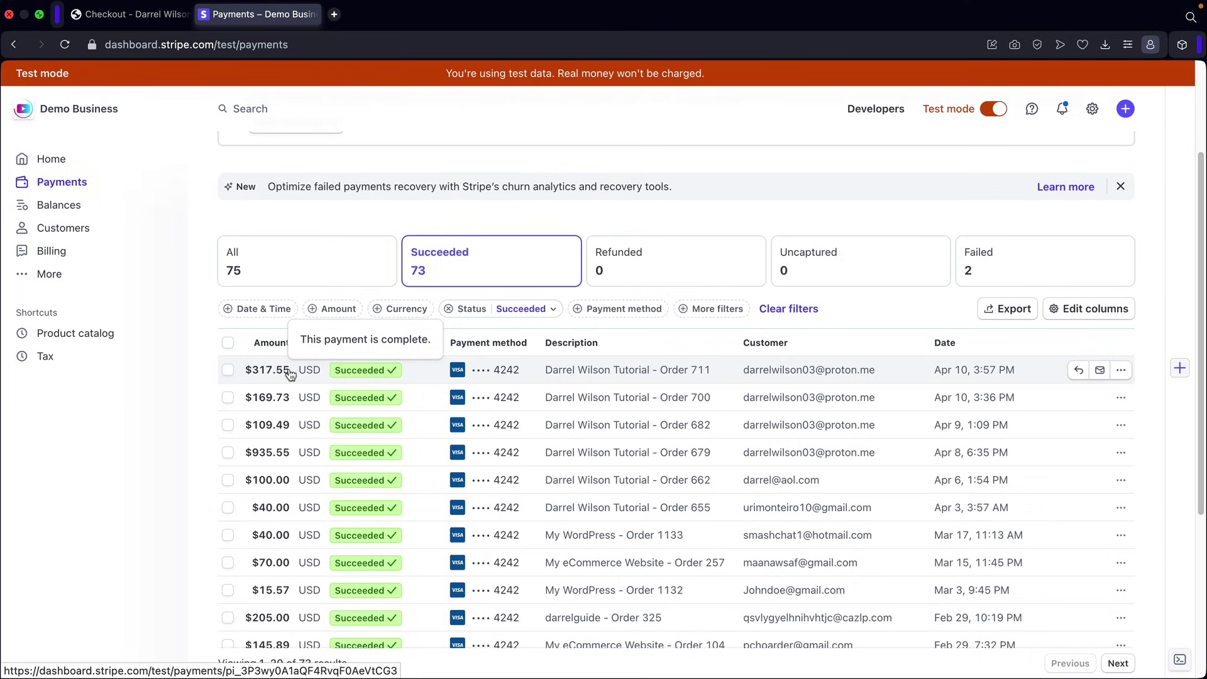
scroll(333, 276, up, 3)
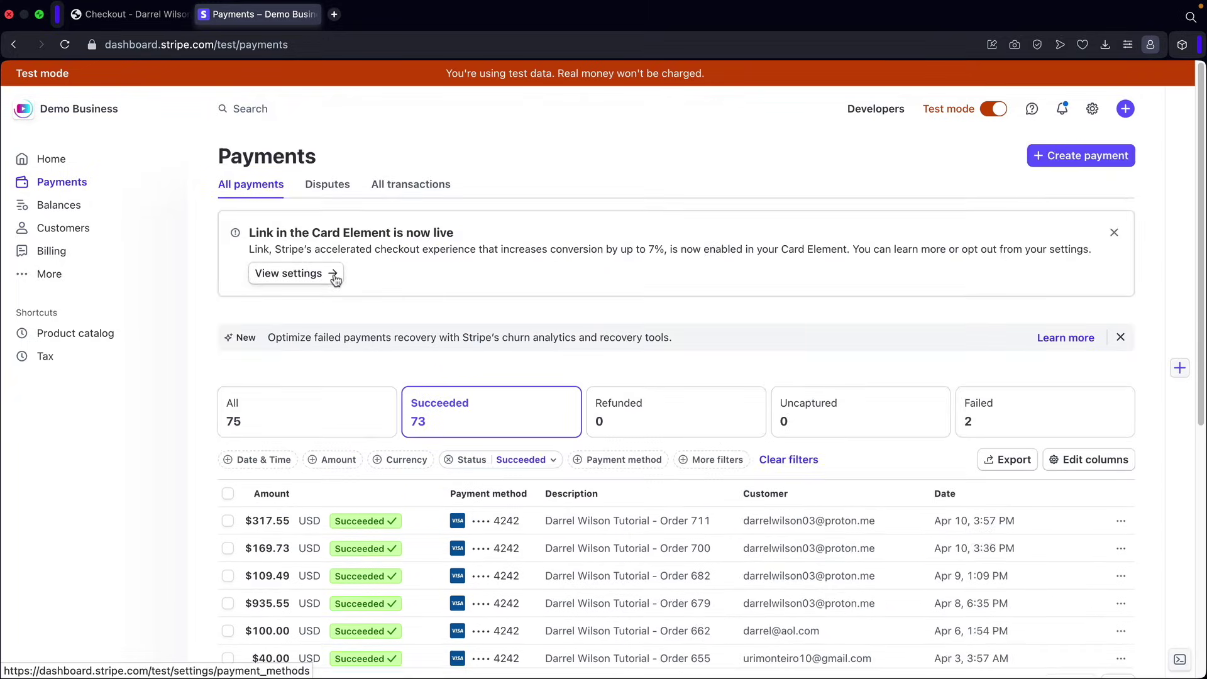
Return to the Stripe dashboard home and turn off test mode
click(99, 159)
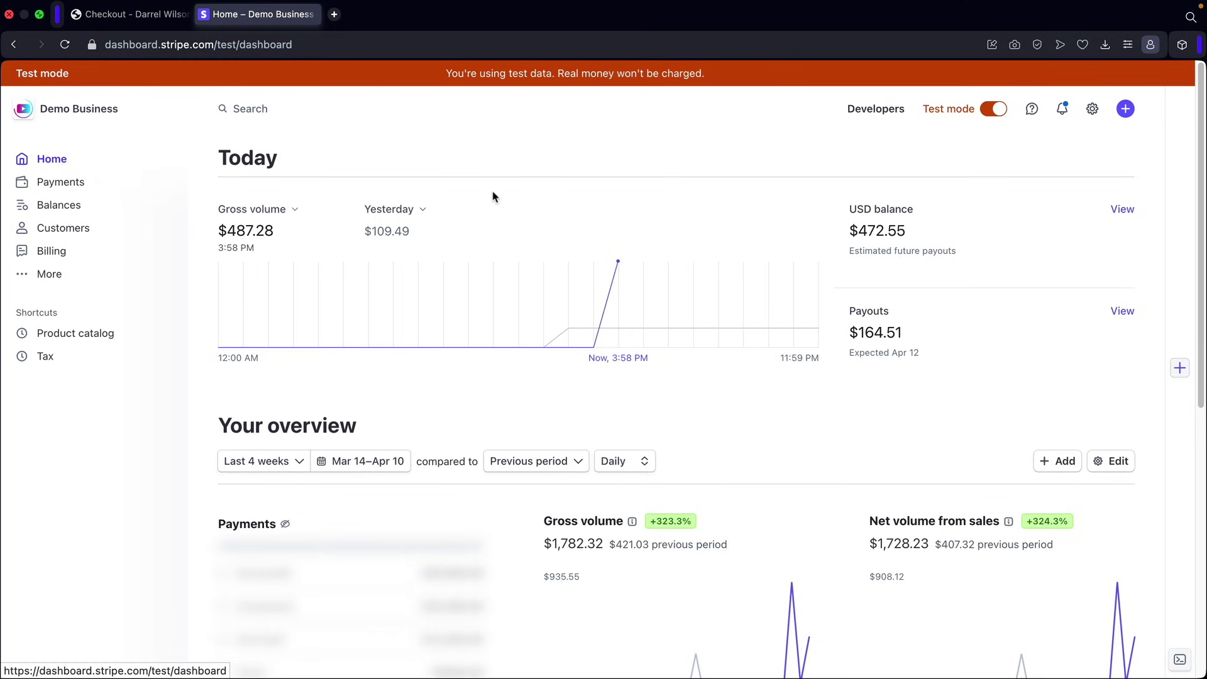
click(994, 110)
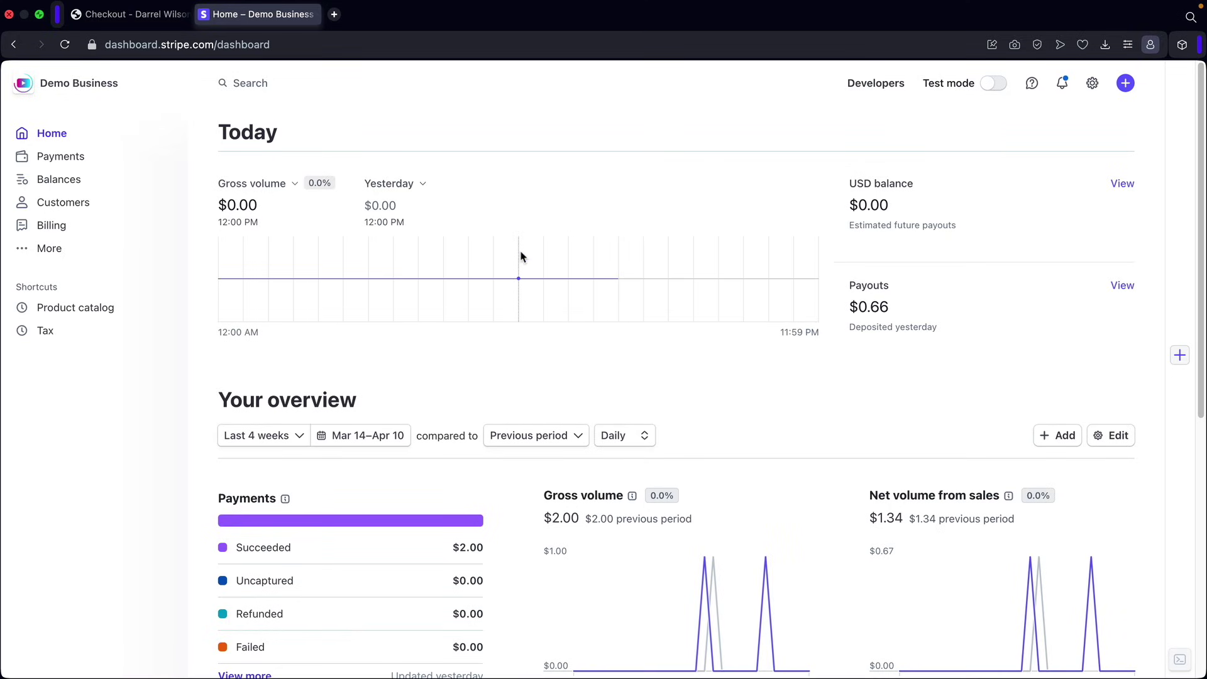
Switch back to the WordPress admin and open the Stripe payment method's settings in WooCommerce
click(137, 20)
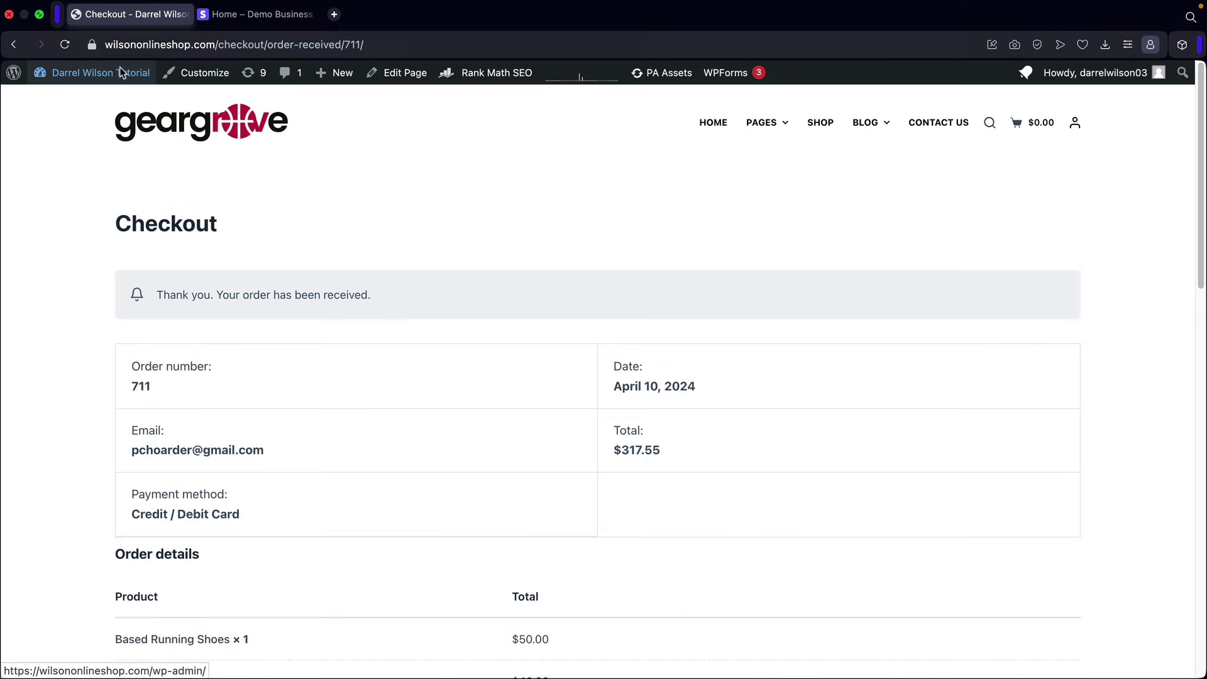
mouse_move(97, 74)
click(99, 102)
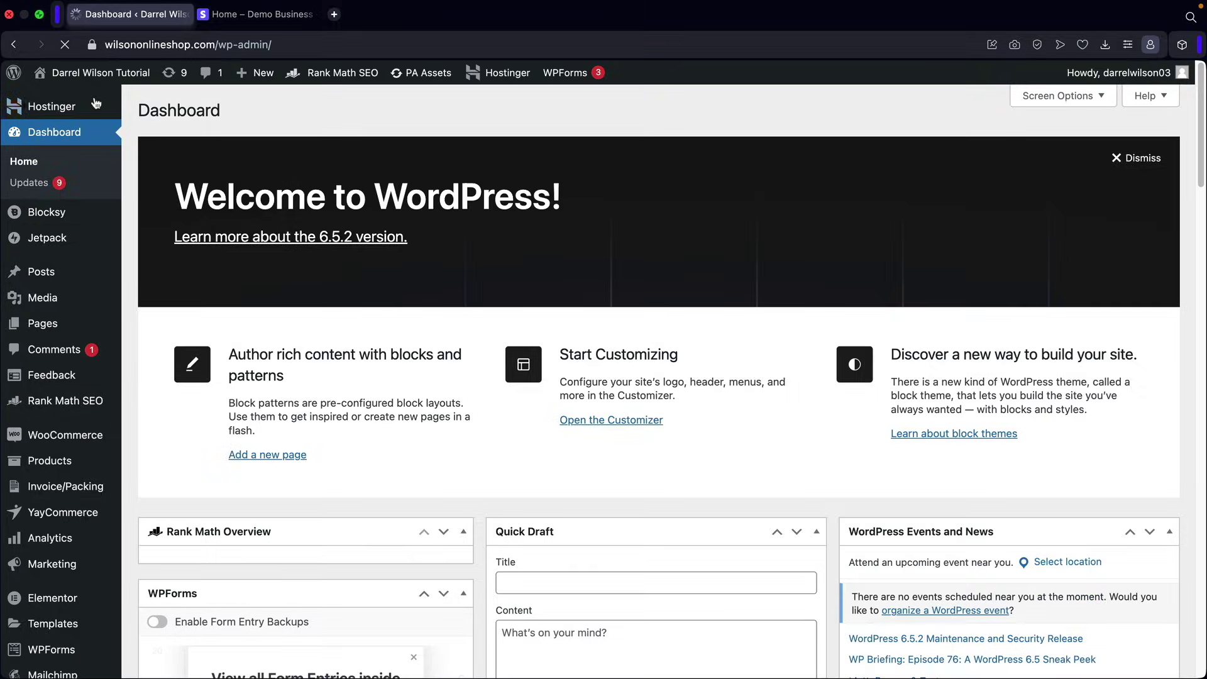
mouse_move(59, 436)
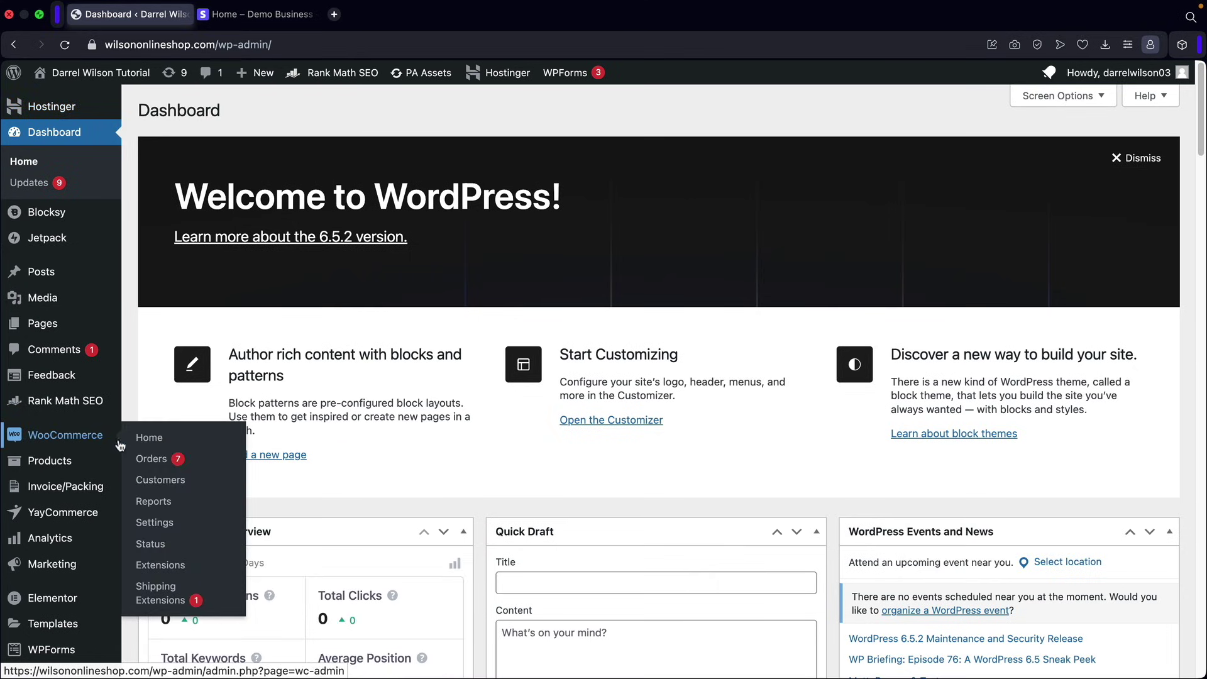
click(160, 524)
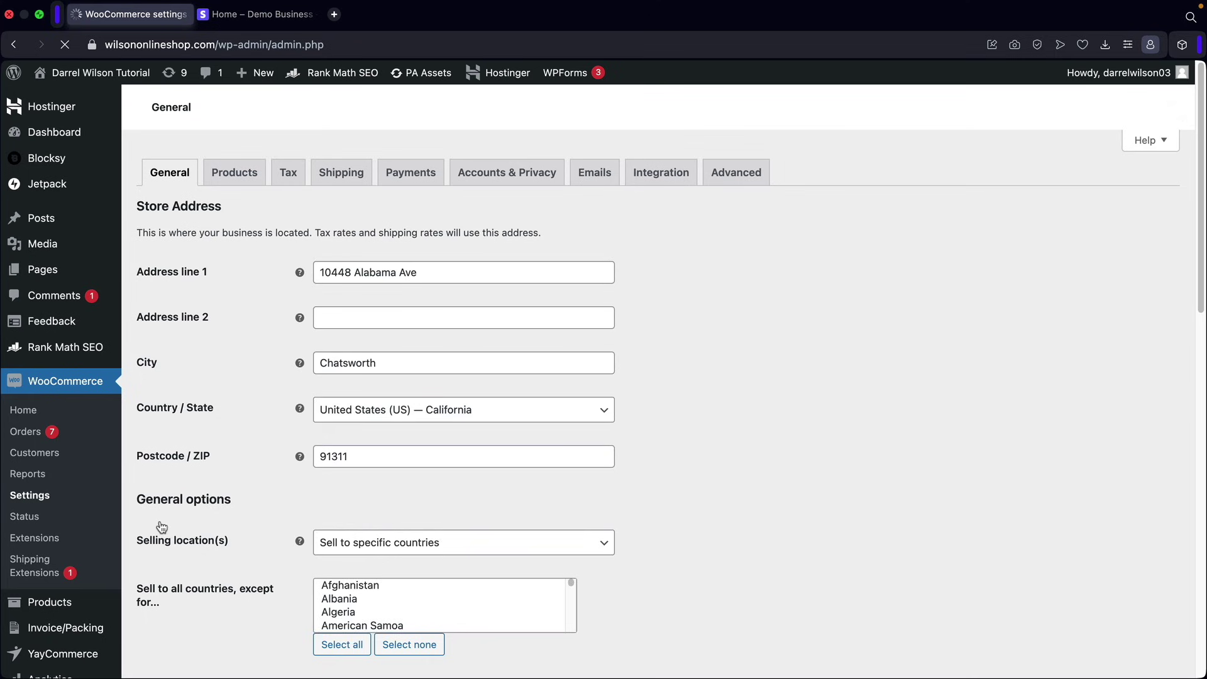
click(415, 174)
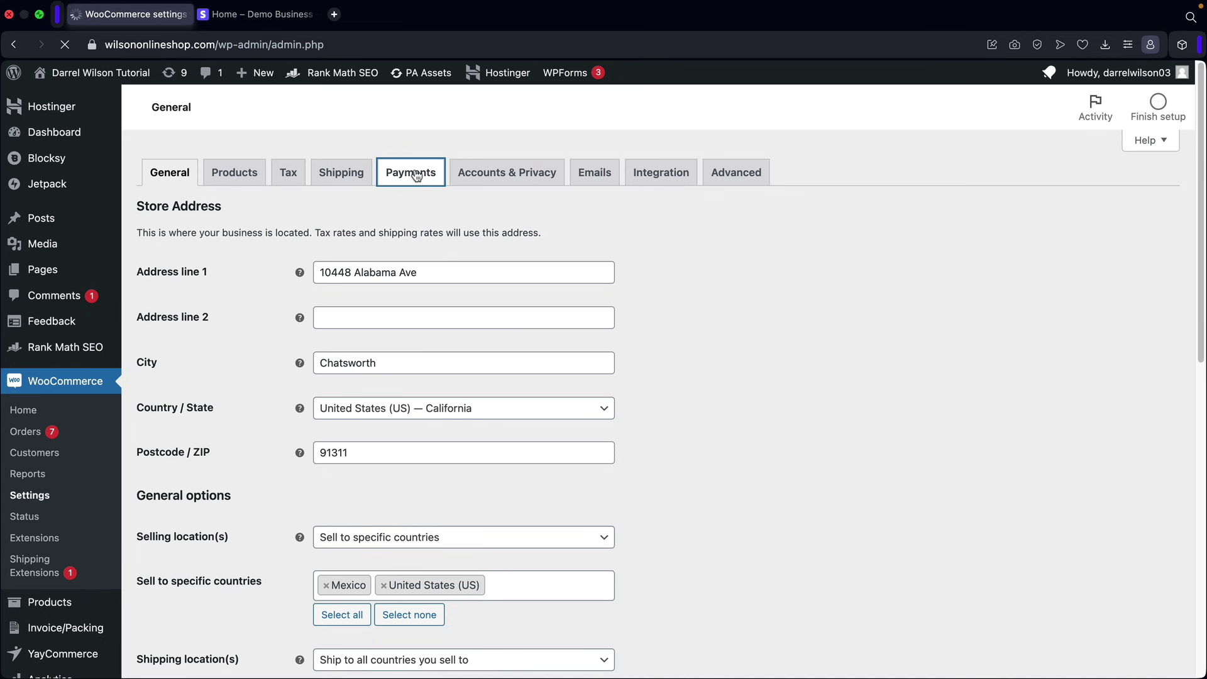
scroll(484, 194, down, 3)
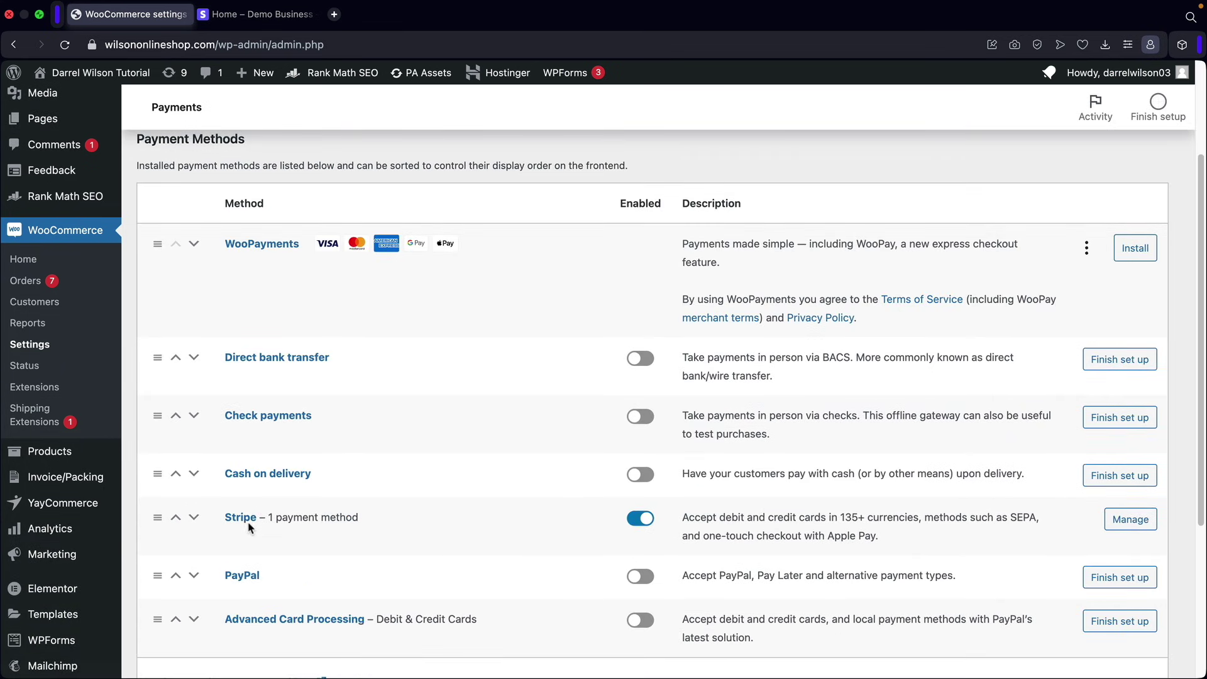
click(1128, 526)
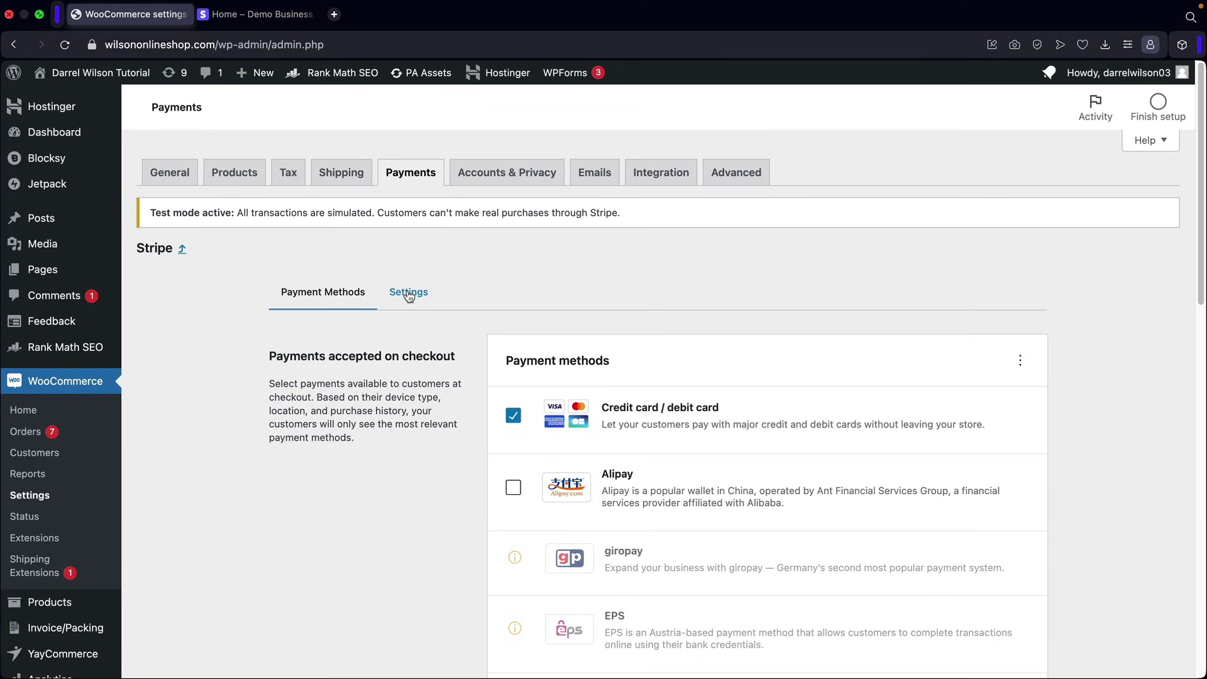
click(409, 296)
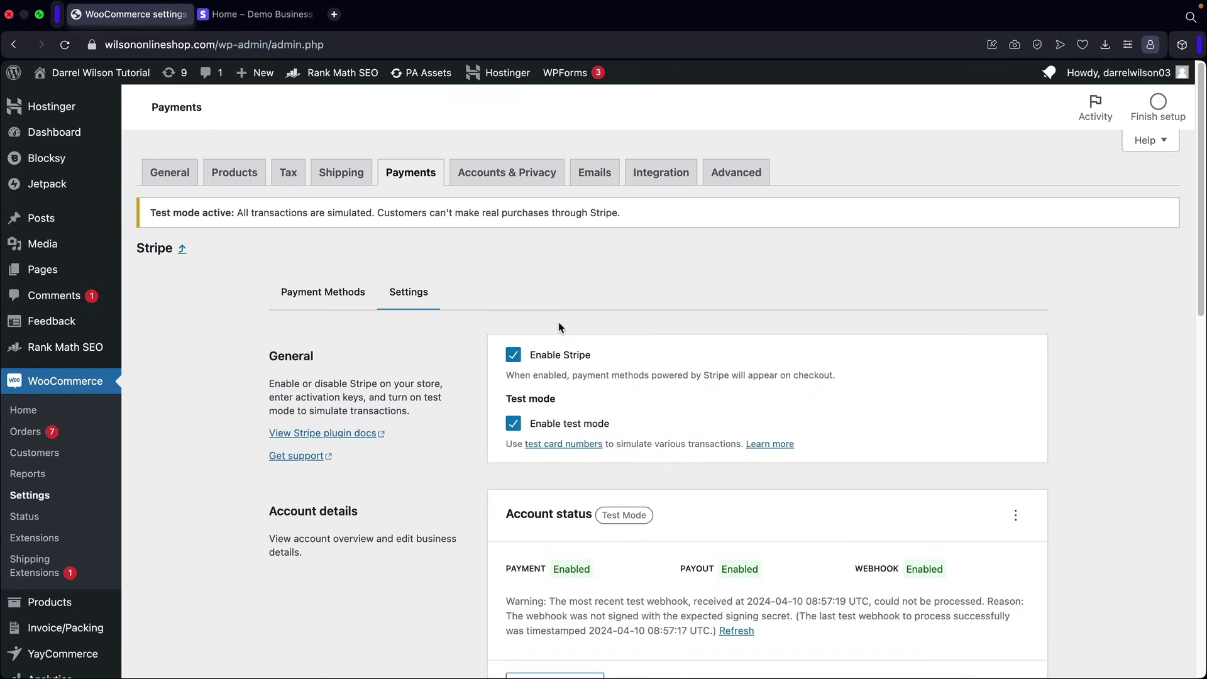
Disable test mode in the general Stripe settings and save the changes
scroll(538, 390, down, 4)
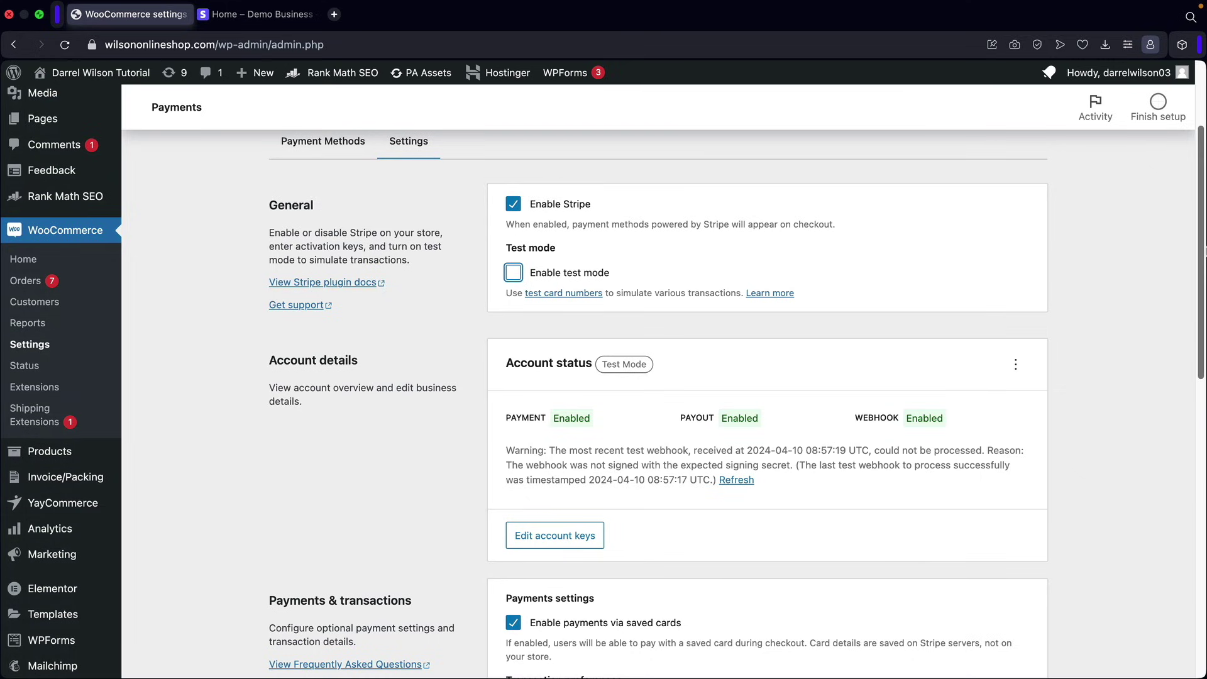
scroll(766, 322, down, 15)
click(1019, 598)
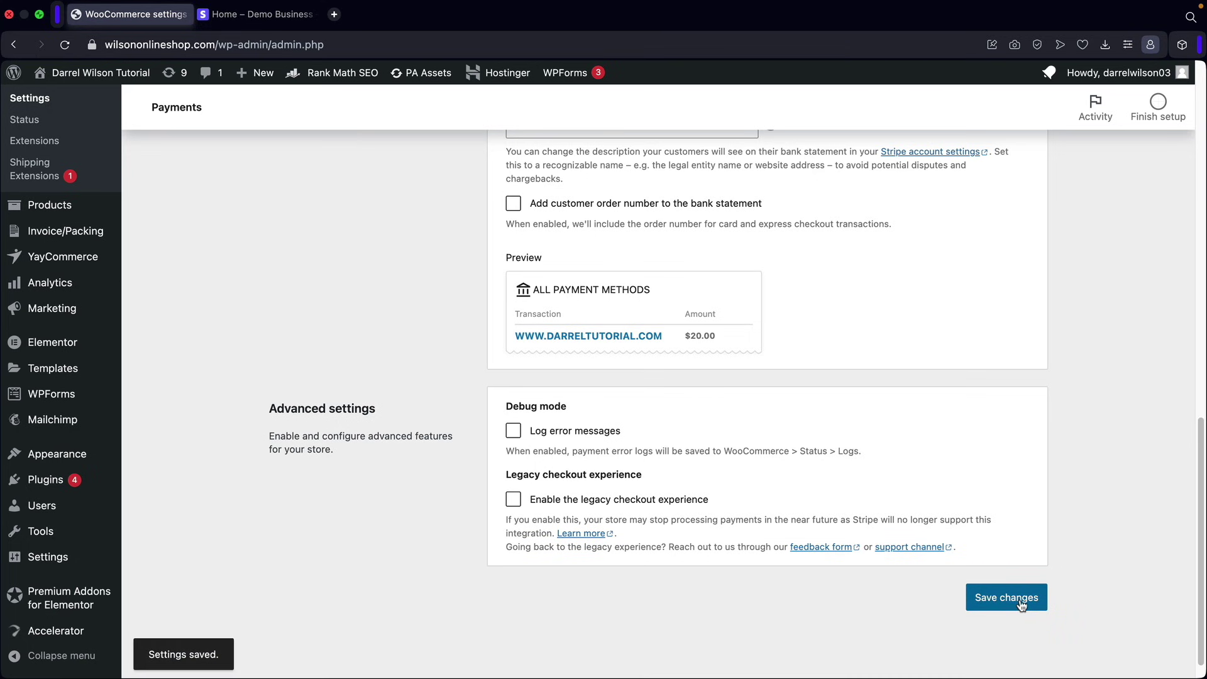
scroll(1020, 601, up, 15)
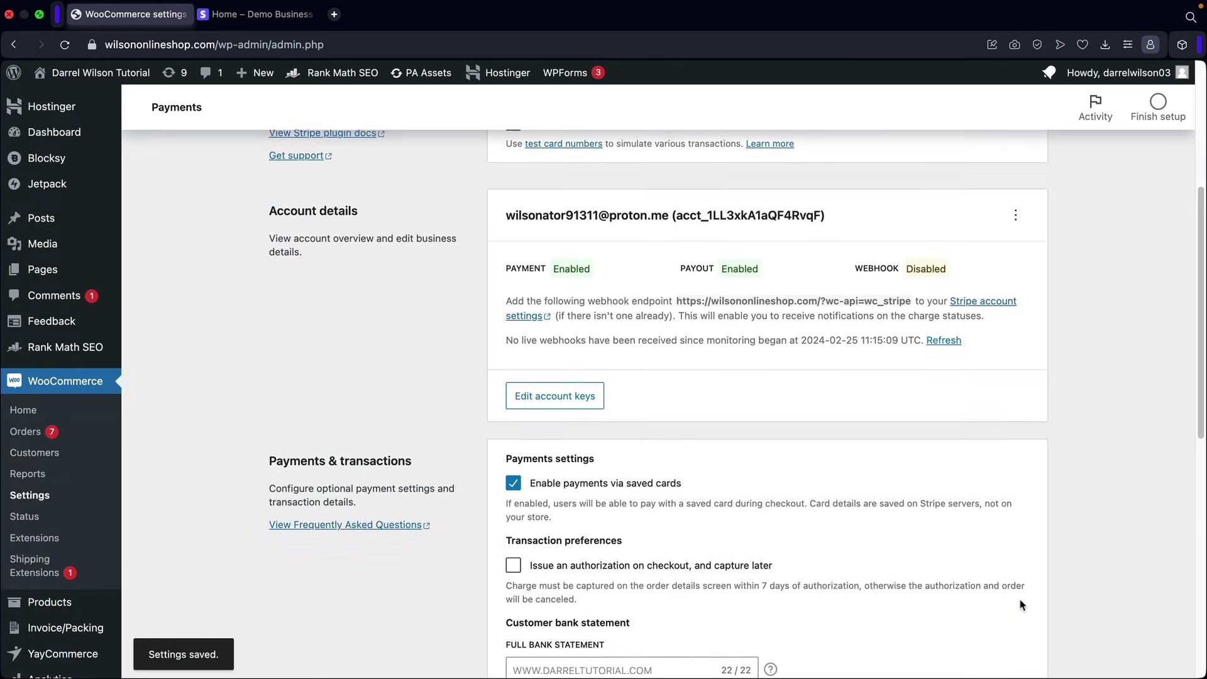
Open the live account keys for editing and clear the stored live secret key and live publishable key
drag(864, 419, 918, 419)
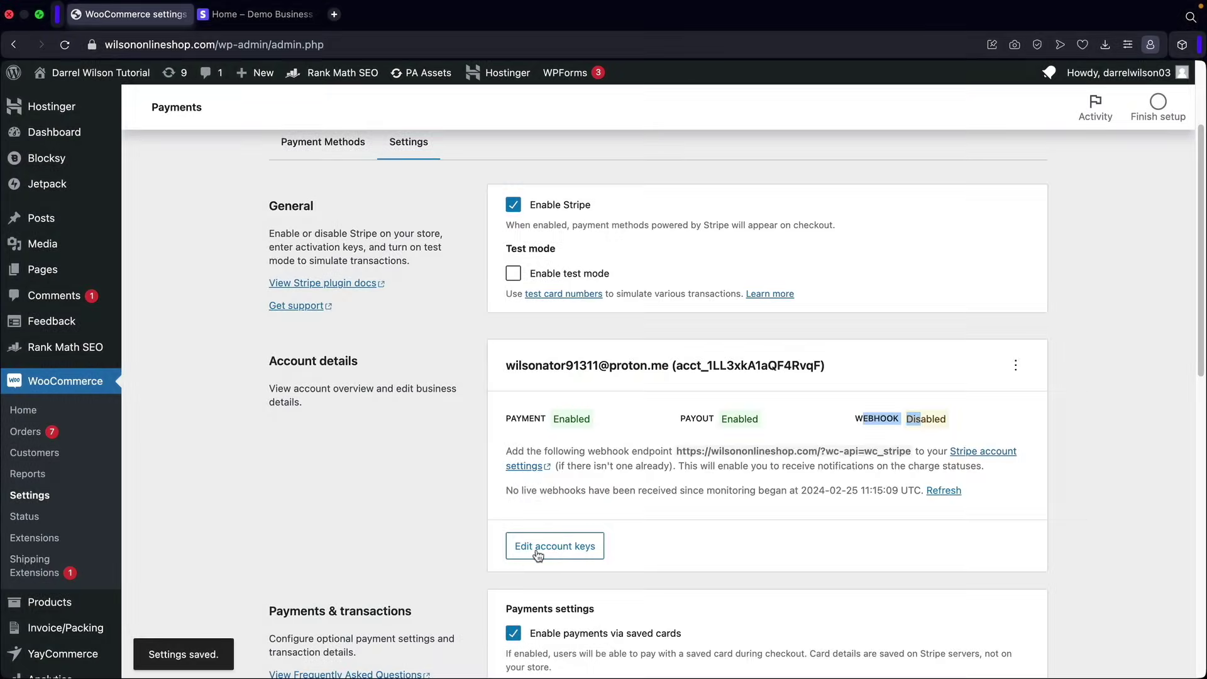
click(531, 551)
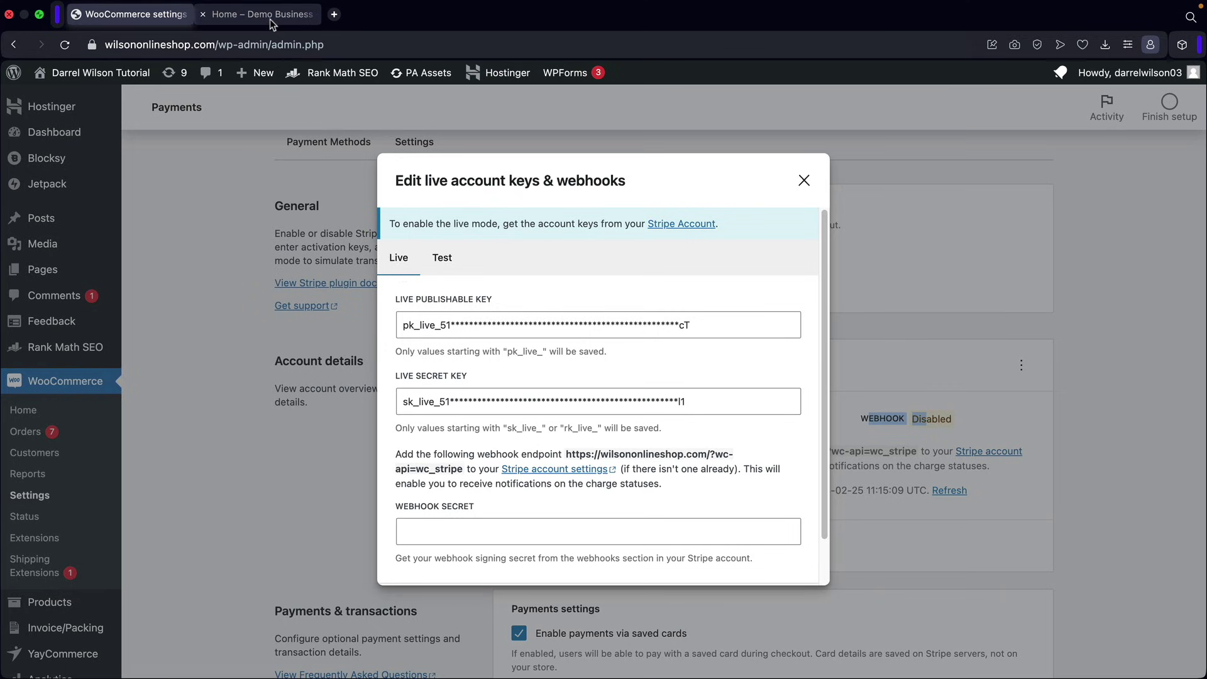
double_click(525, 392)
key(super+a)
key(BackSpace)
click(532, 324)
key(super+a)
key(BackSpace)
Copy the live publishable key from the Stripe dashboard's API keys and paste it into WooCommerce's live publishable key field
click(254, 13)
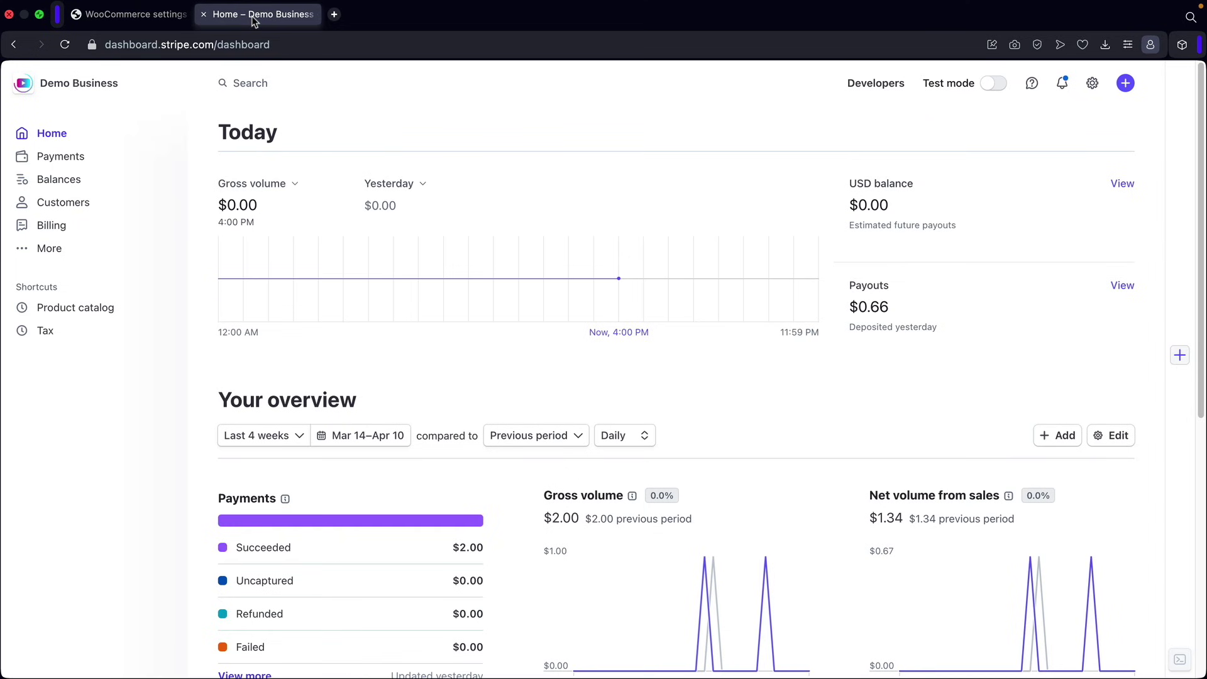
click(873, 90)
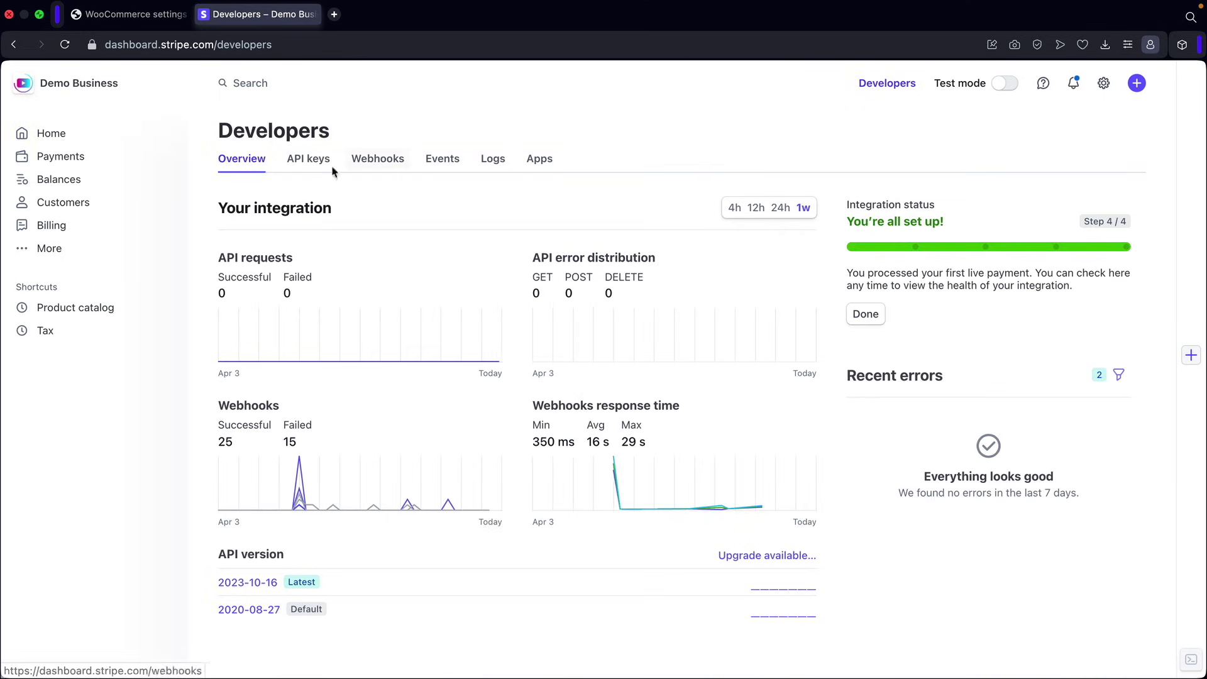
click(309, 160)
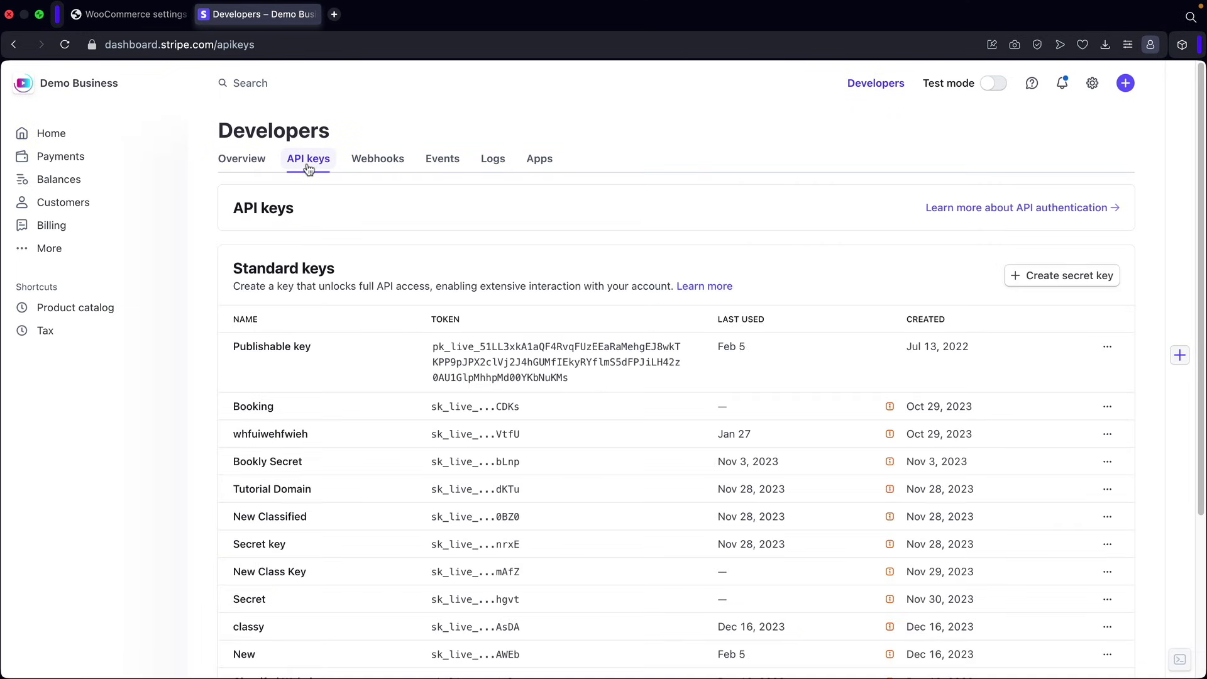
click(483, 357)
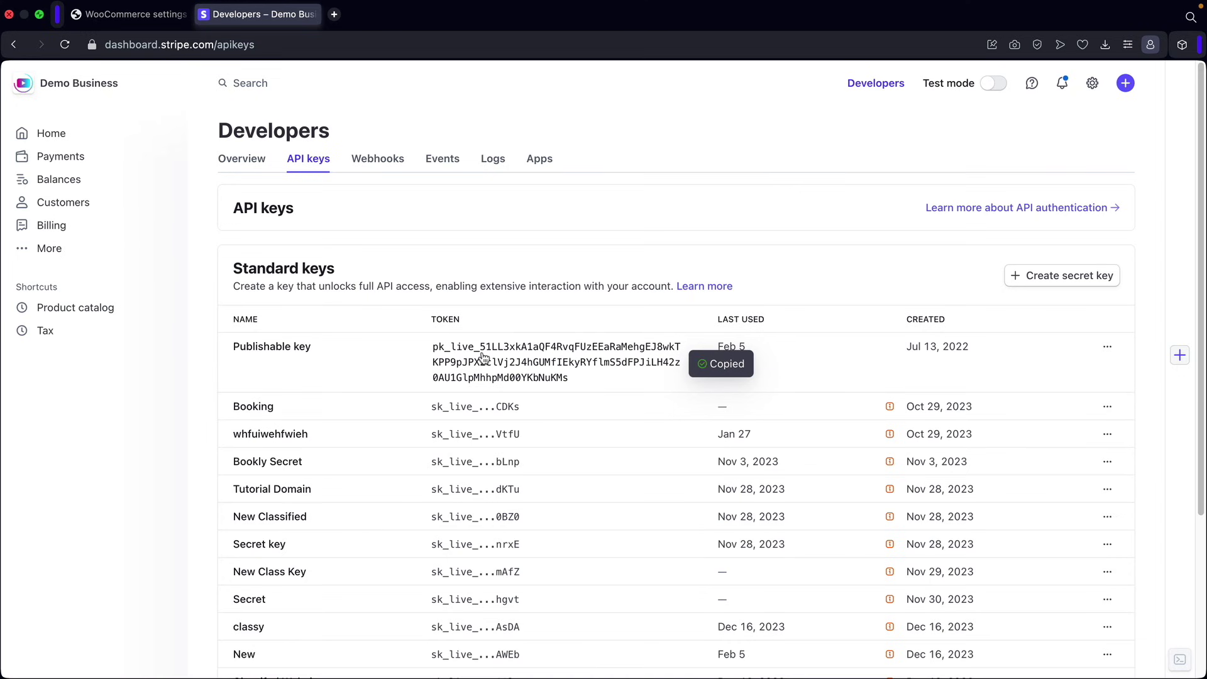
click(136, 13)
right_click(434, 328)
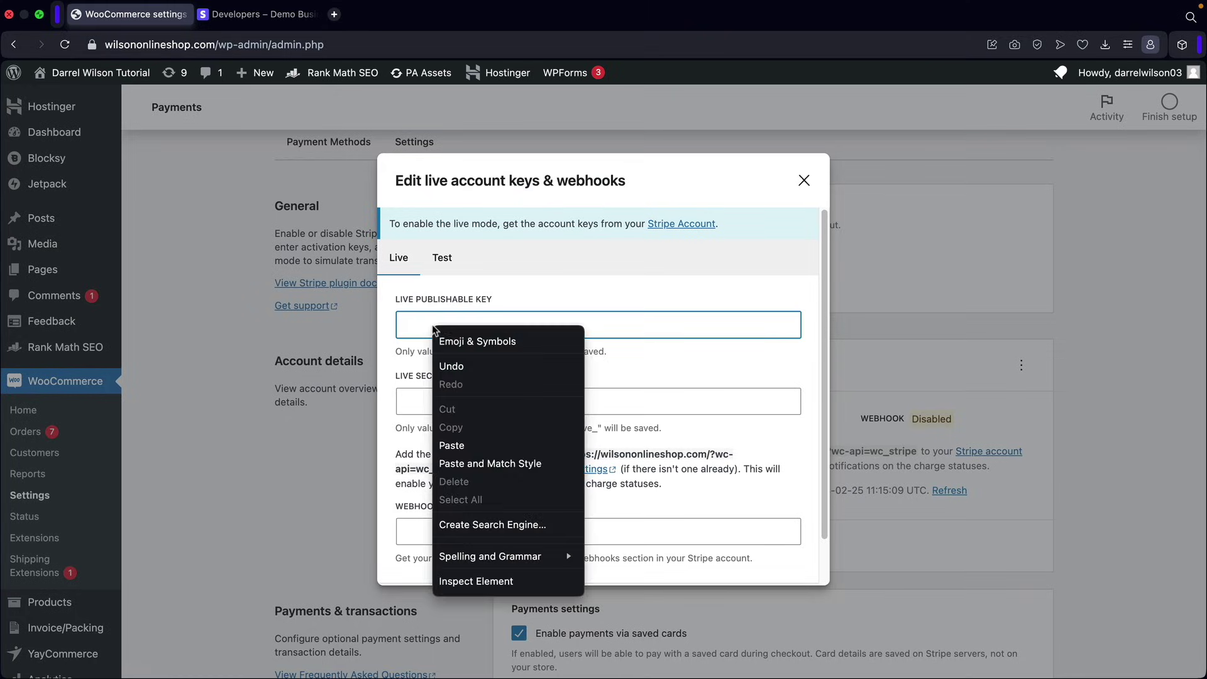
click(451, 445)
Switch to the Stripe dashboard, create a new live secret key named "Secret Key!" and copy it
click(260, 19)
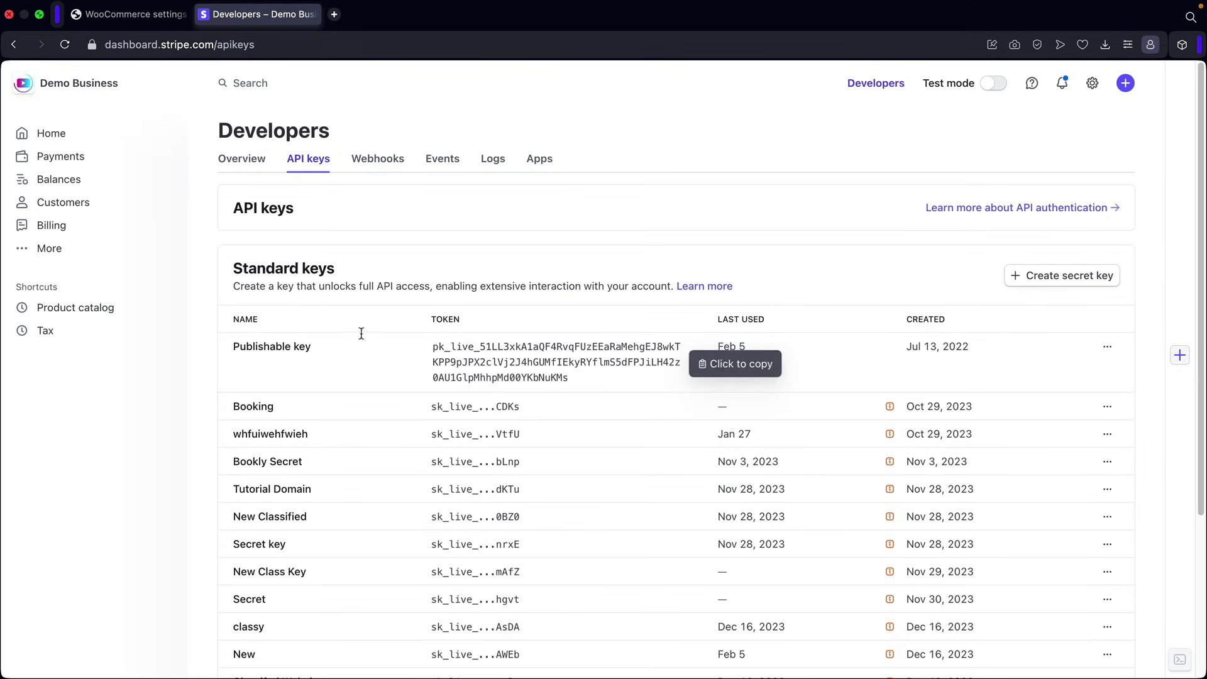
click(1023, 278)
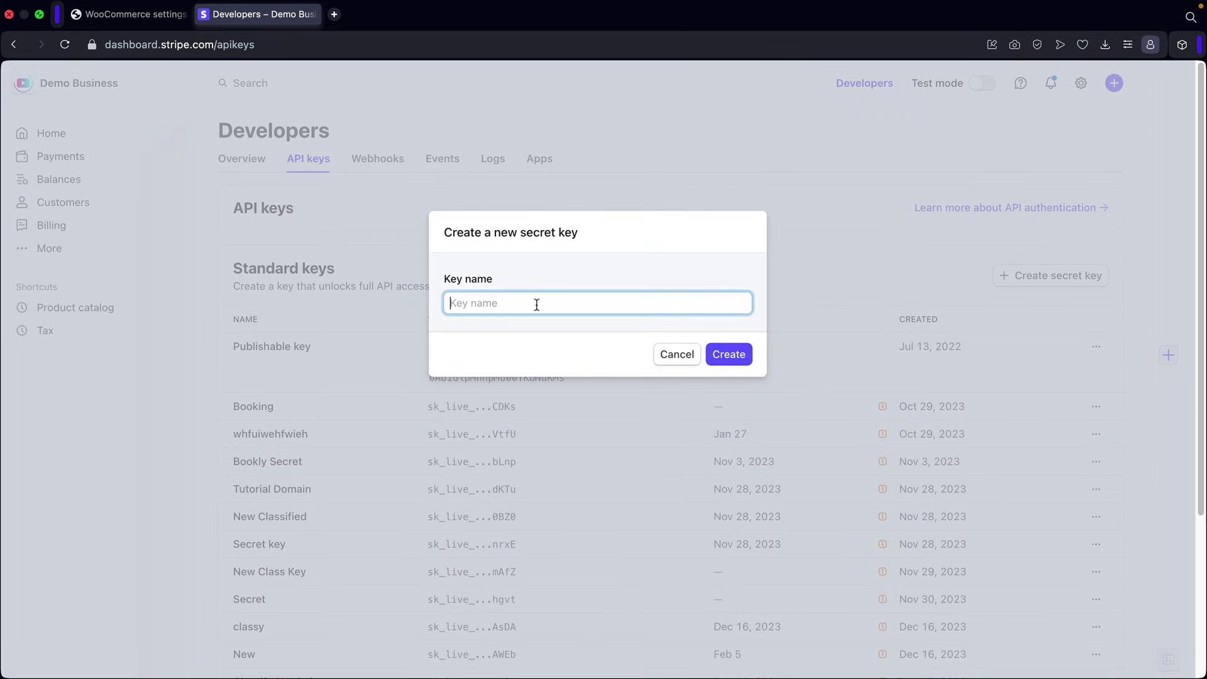
text(Secret Key!)
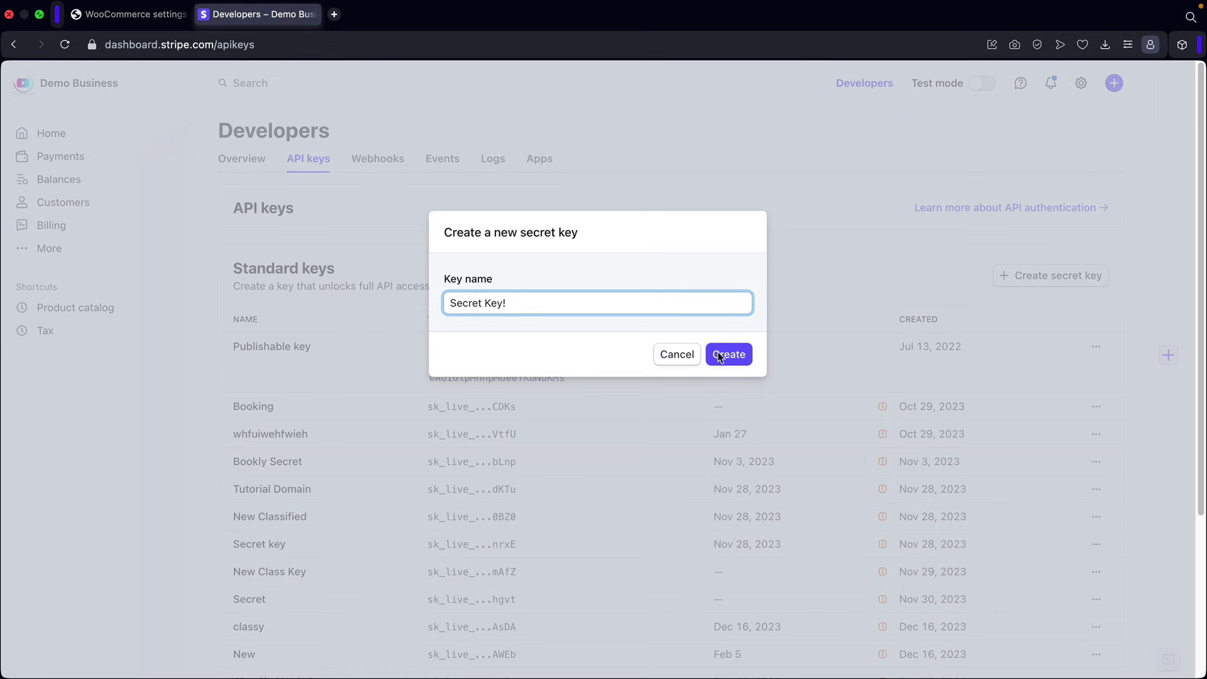
click(720, 357)
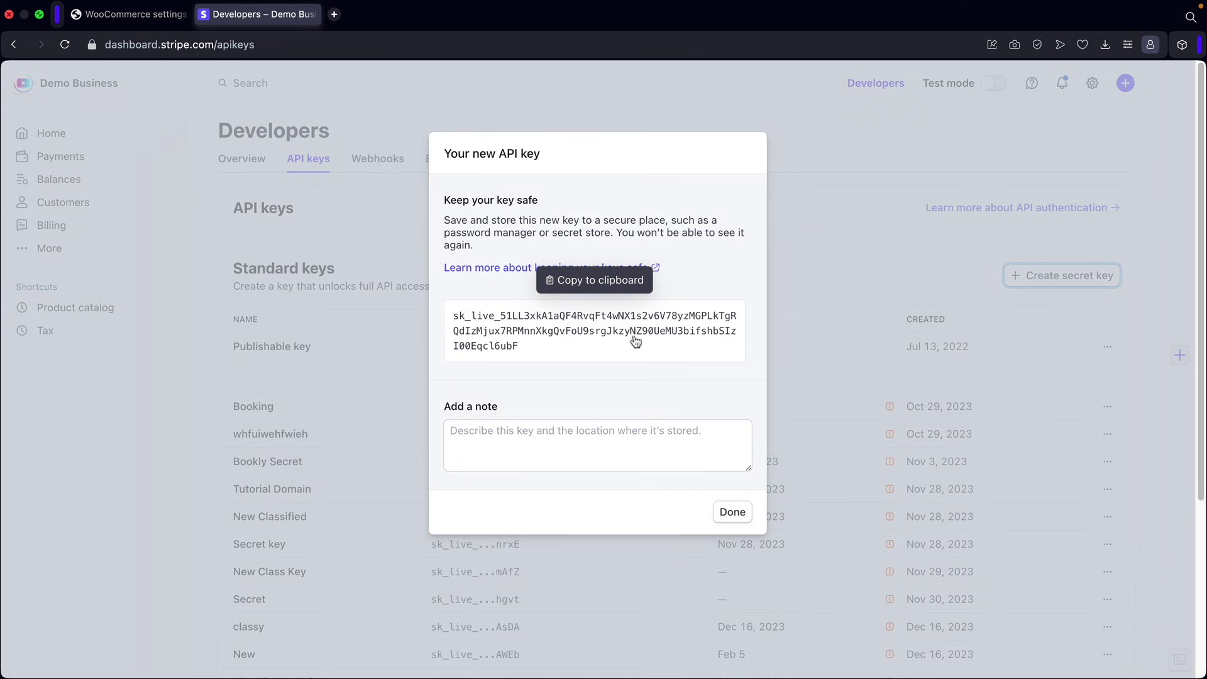
click(551, 331)
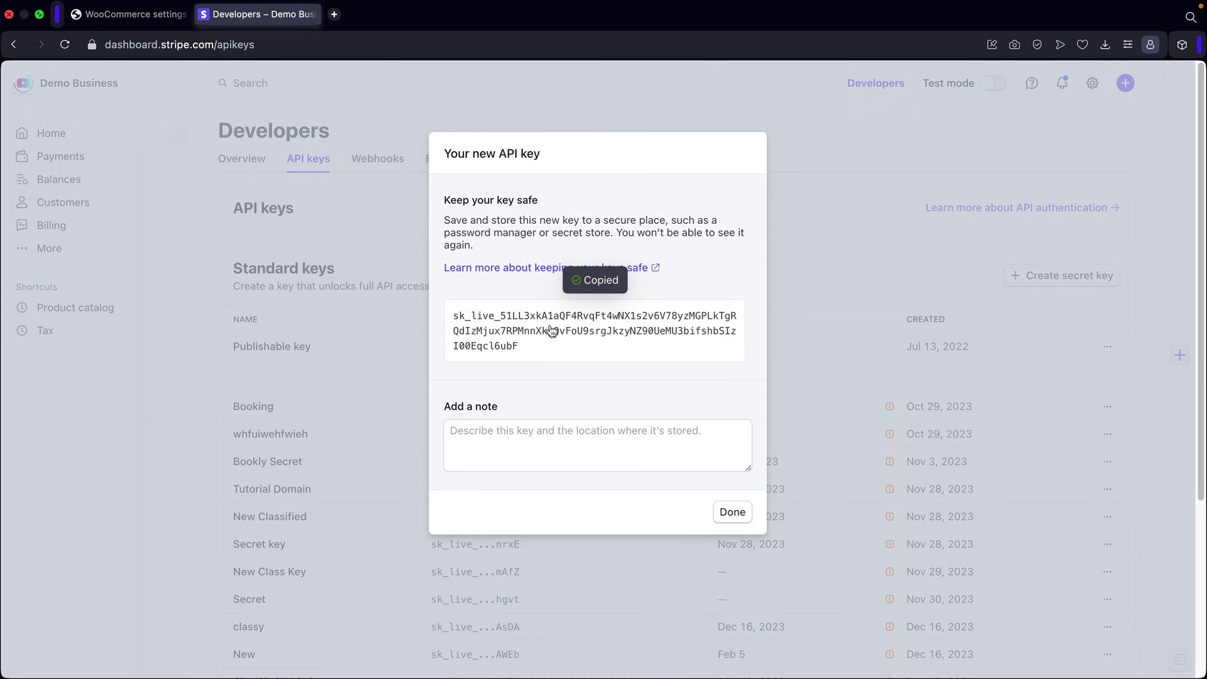
click(727, 510)
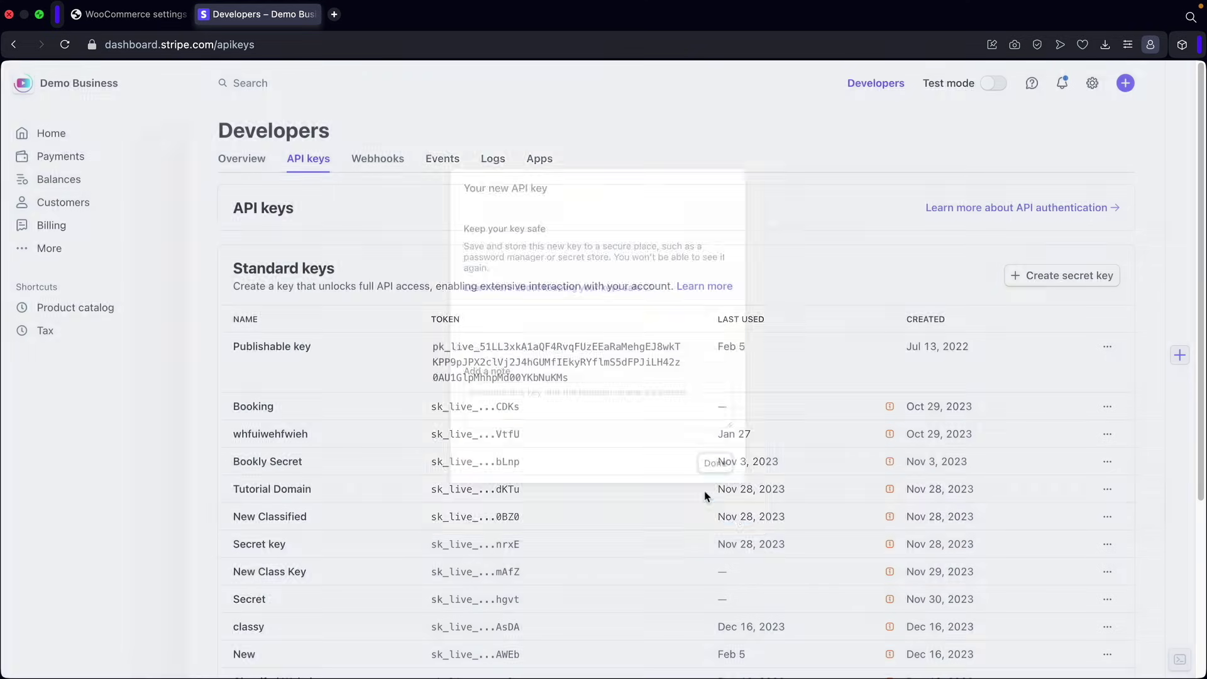
Switch back to the WooCommerce settings and paste the copied key into the live secret key field
click(176, 14)
click(421, 402)
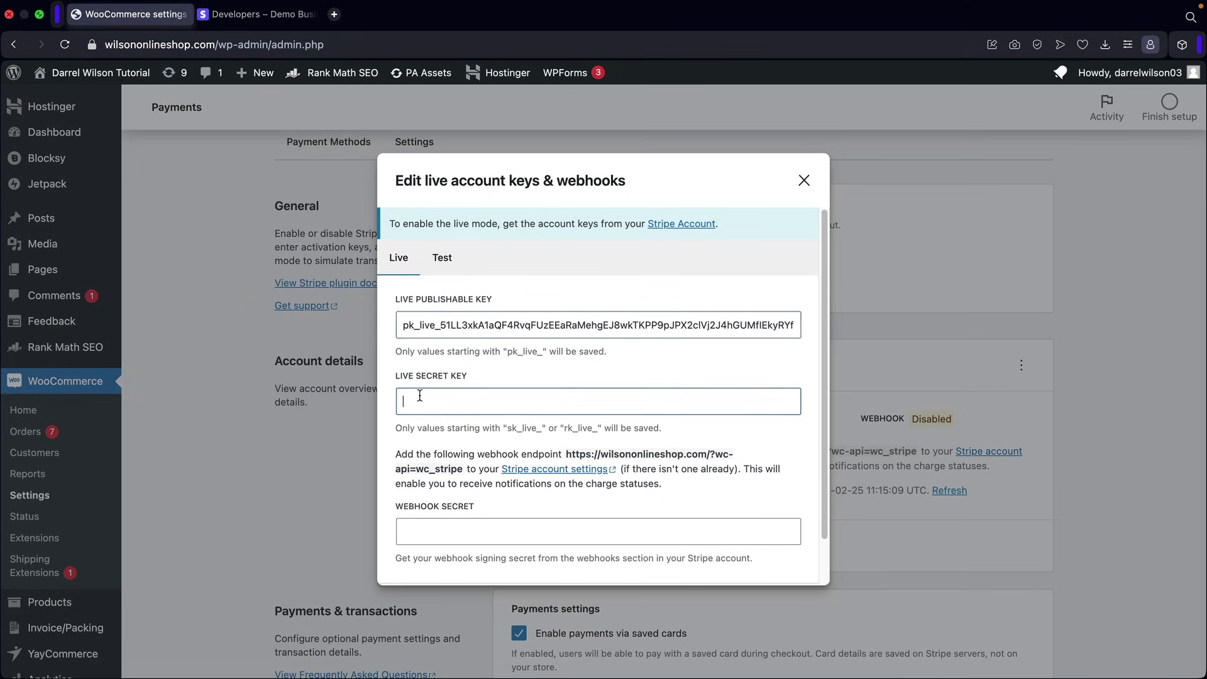
right_click(422, 406)
click(478, 250)
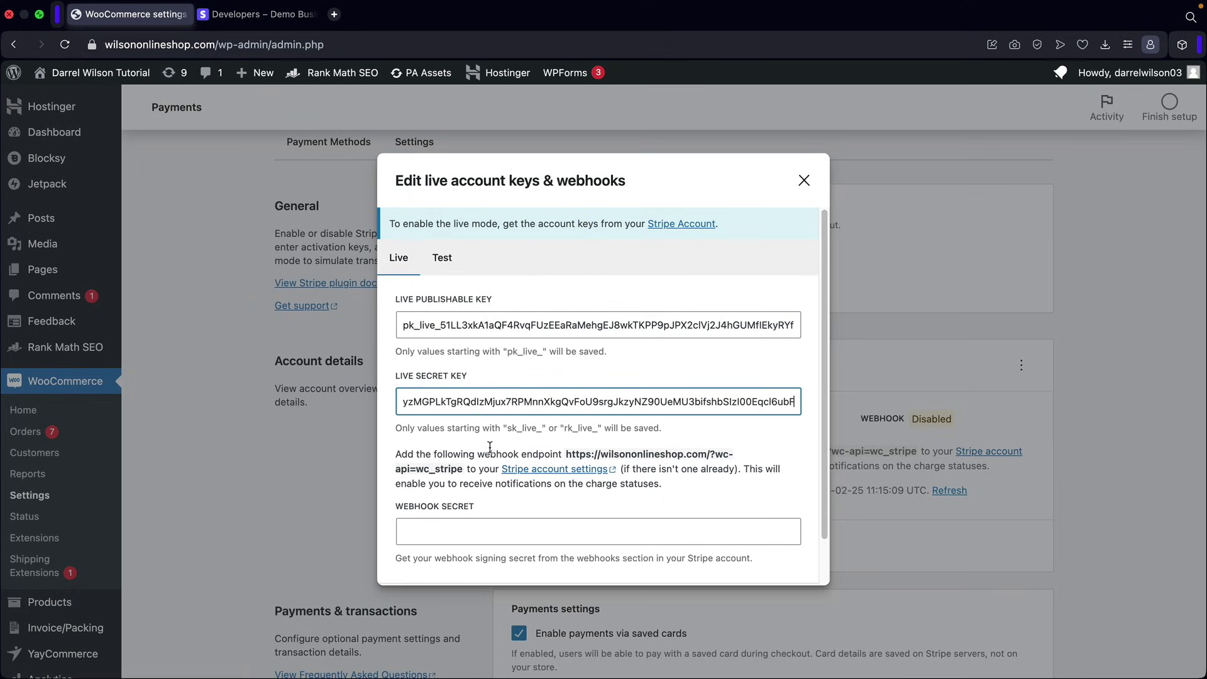
drag(566, 453, 459, 468)
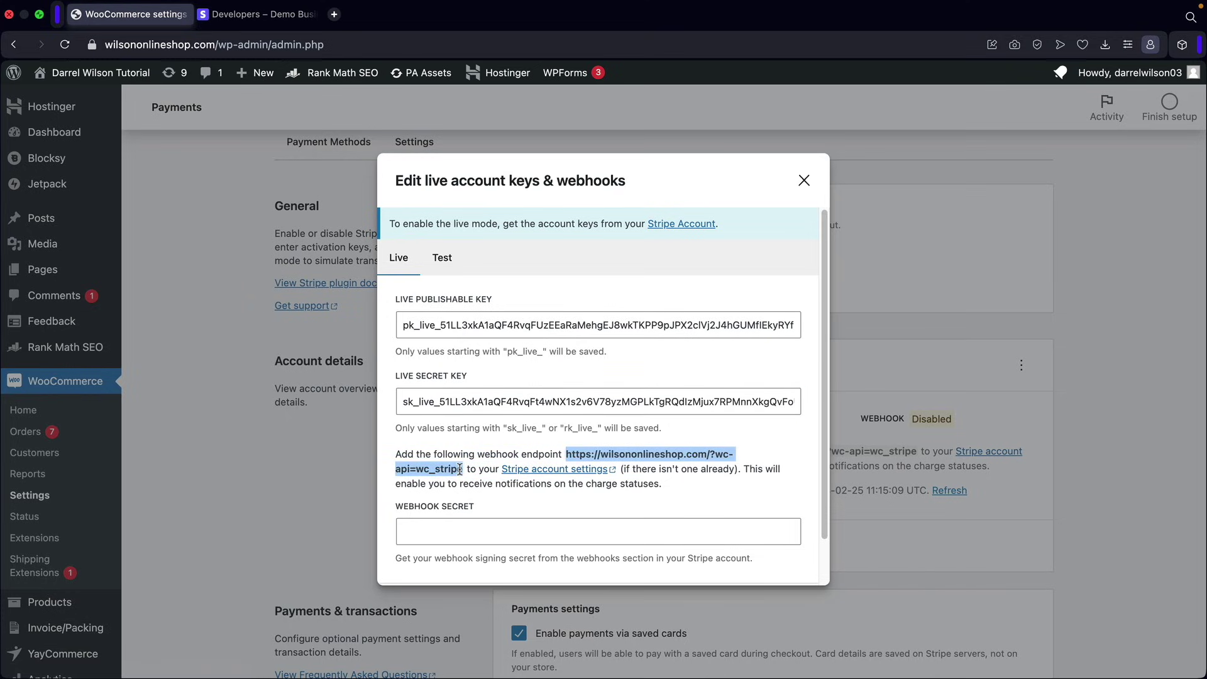
right_click(416, 479)
click(453, 345)
click(263, 14)
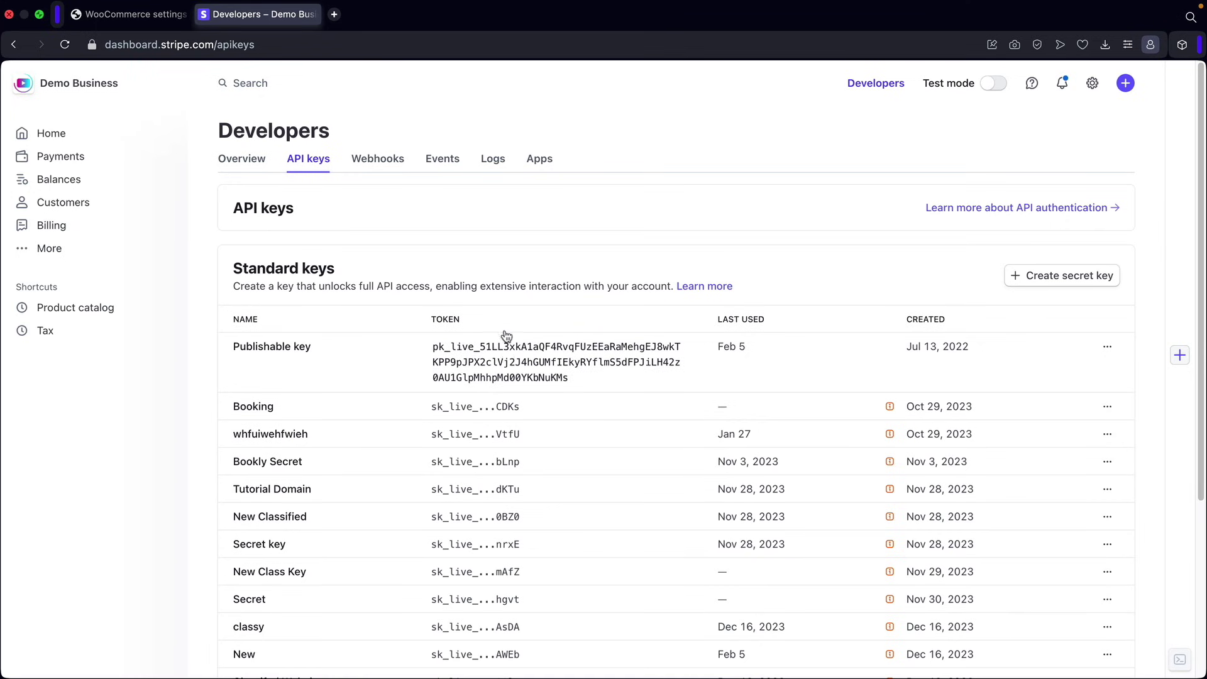
click(375, 164)
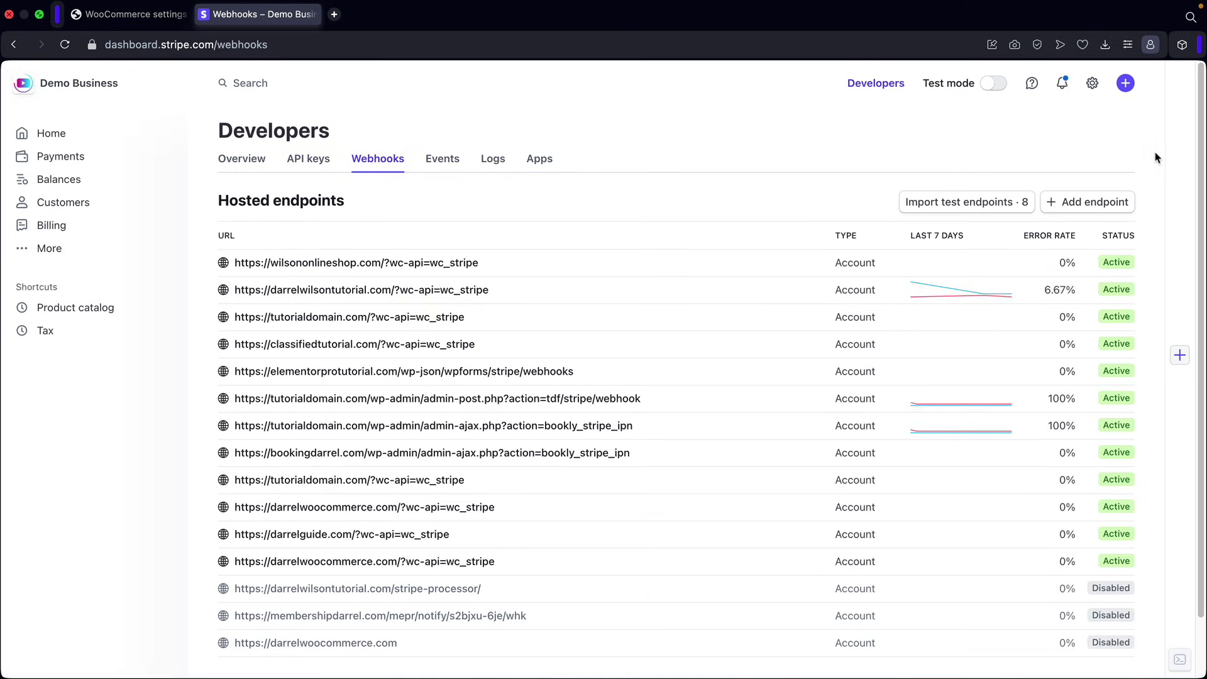
click(1084, 208)
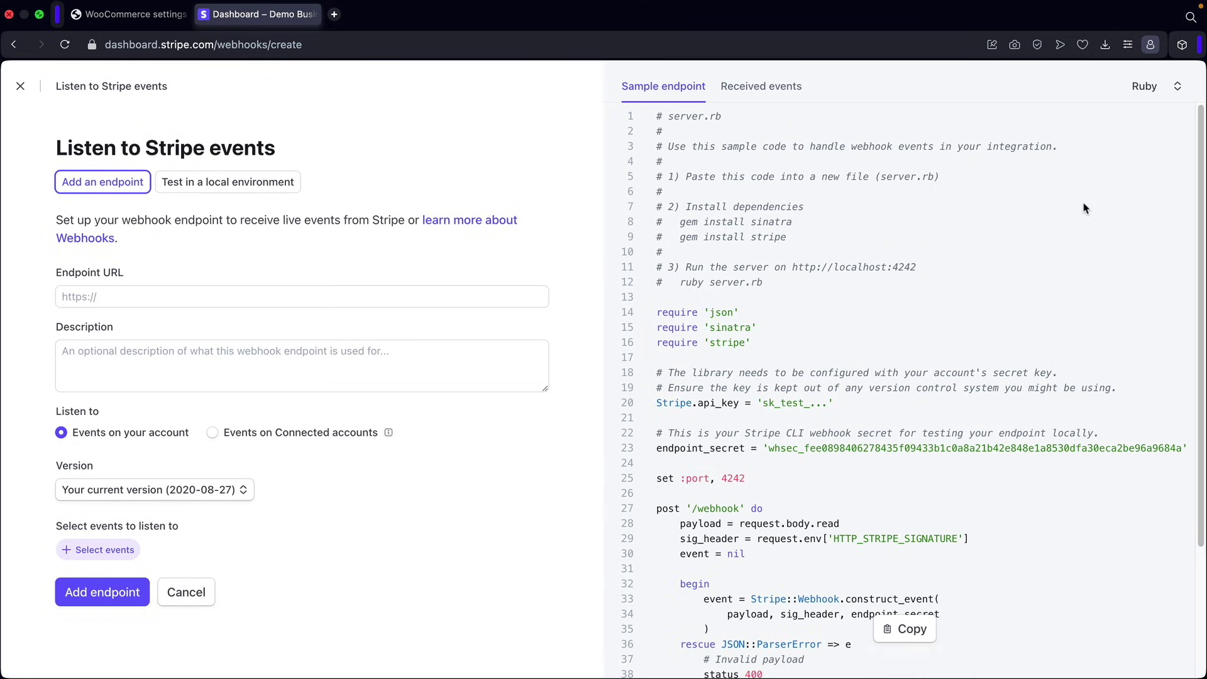
click(98, 293)
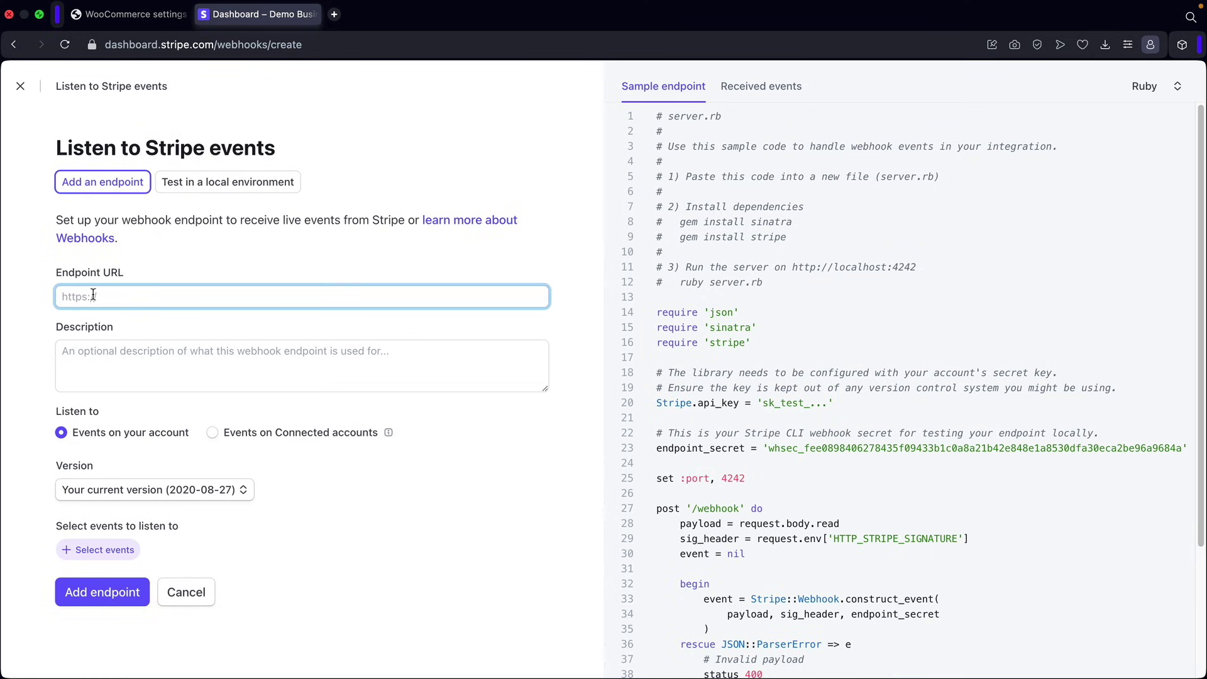
right_click(89, 297)
click(140, 416)
Describe the webhook endpoint as "this is for my ecommerce website"
click(191, 355)
text(this is d)
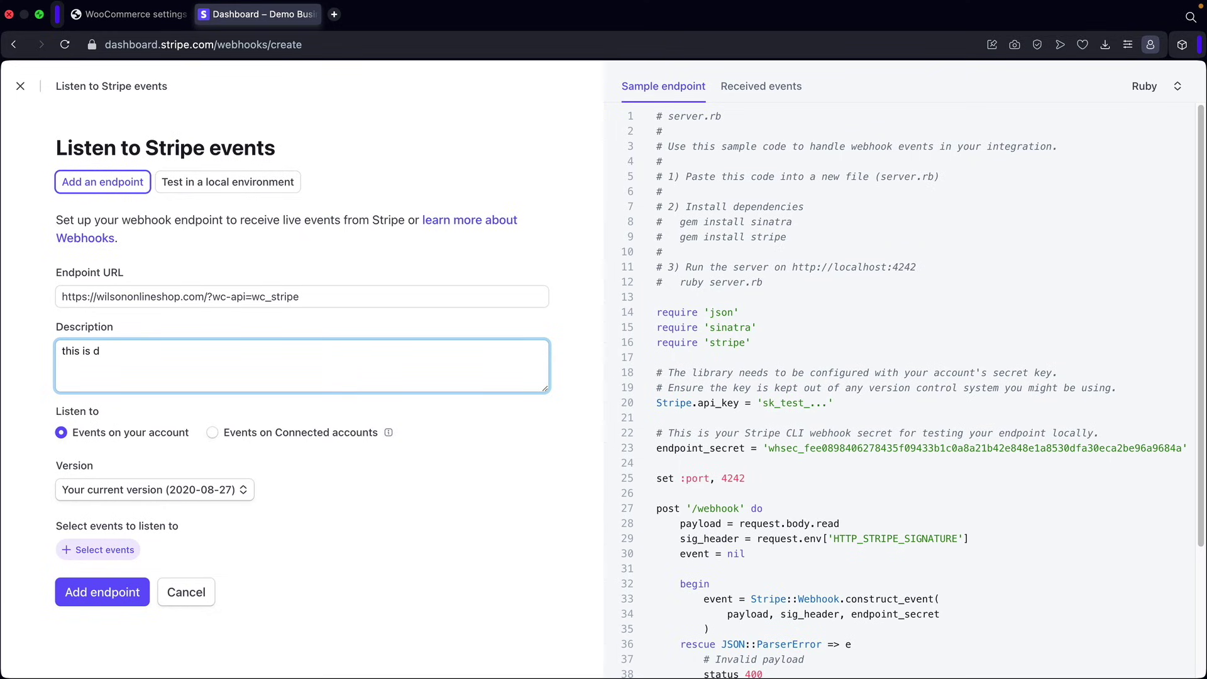
key(BackSpace)
text(for my ecommerce website)
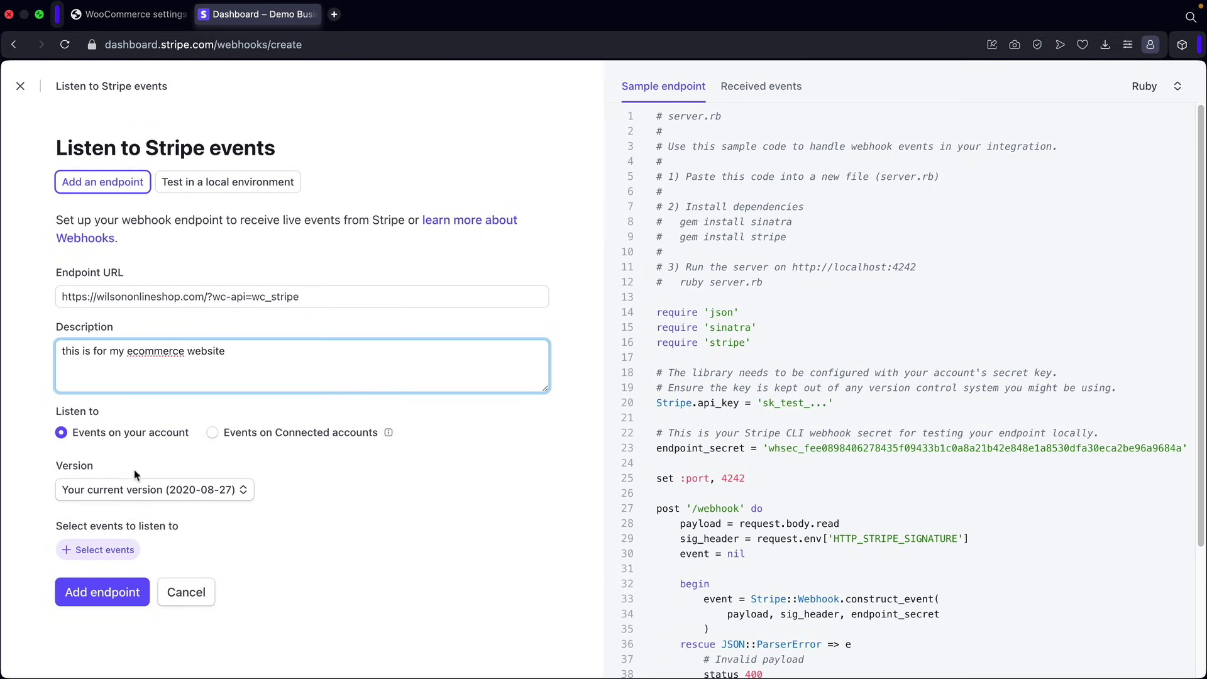
Select all Charge events for the webhook to listen to and add the endpoint
click(116, 551)
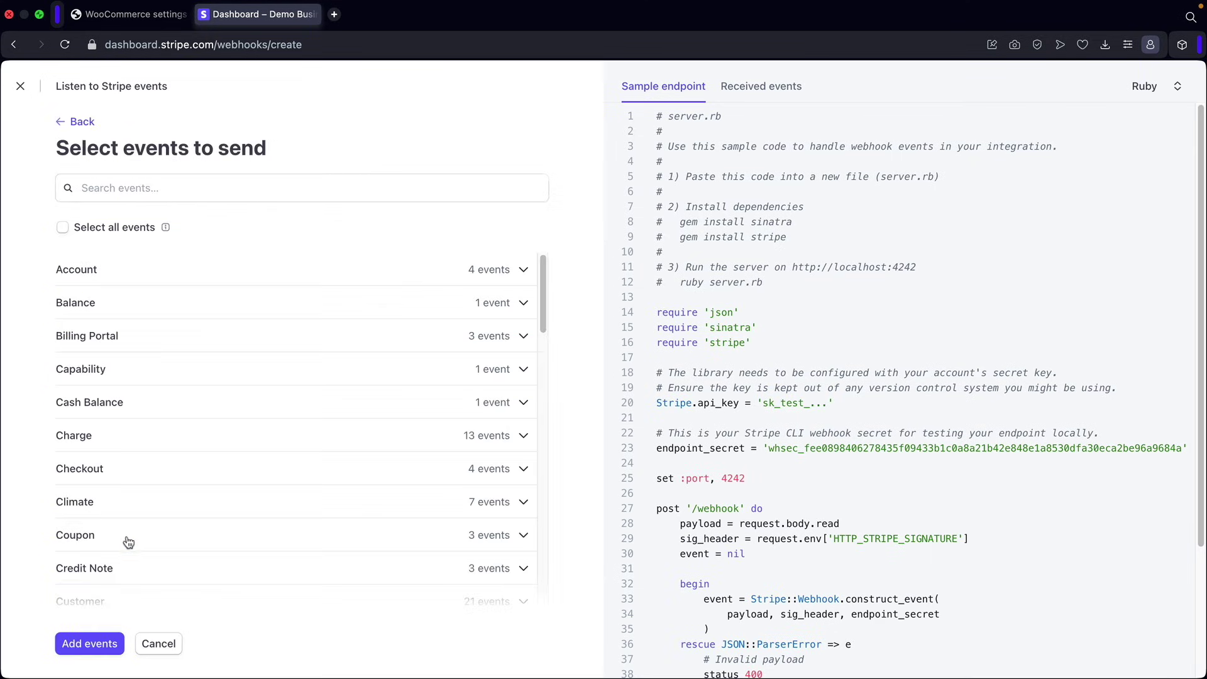
click(123, 438)
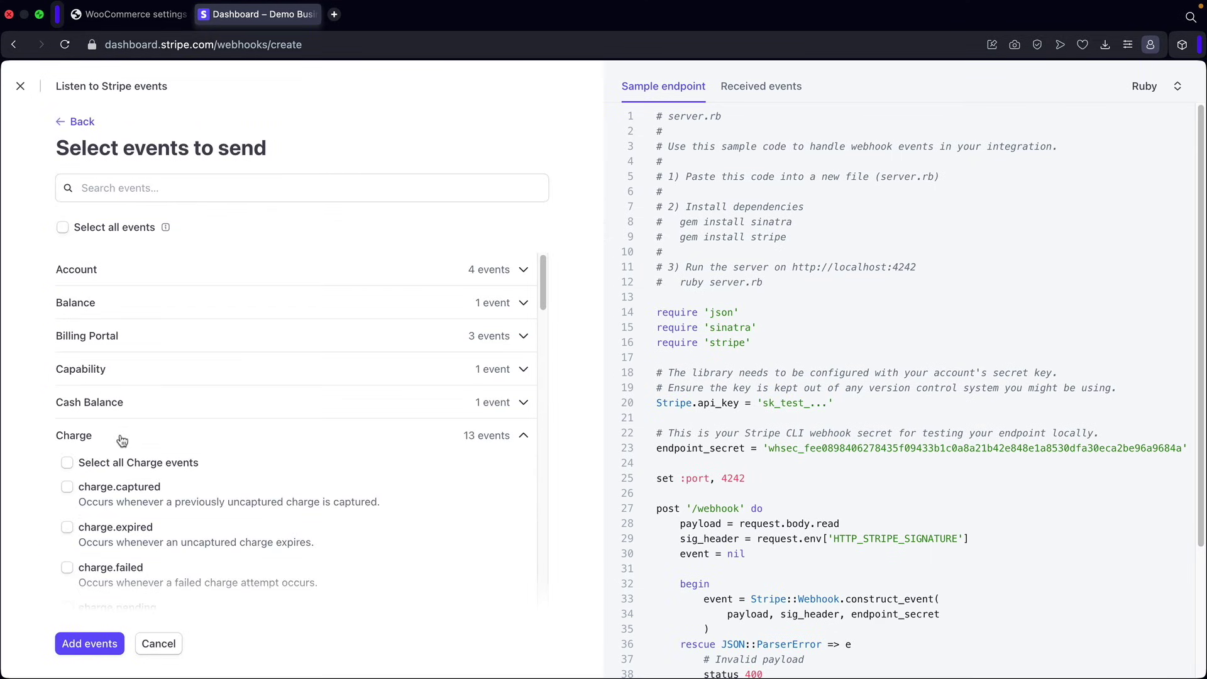
click(68, 462)
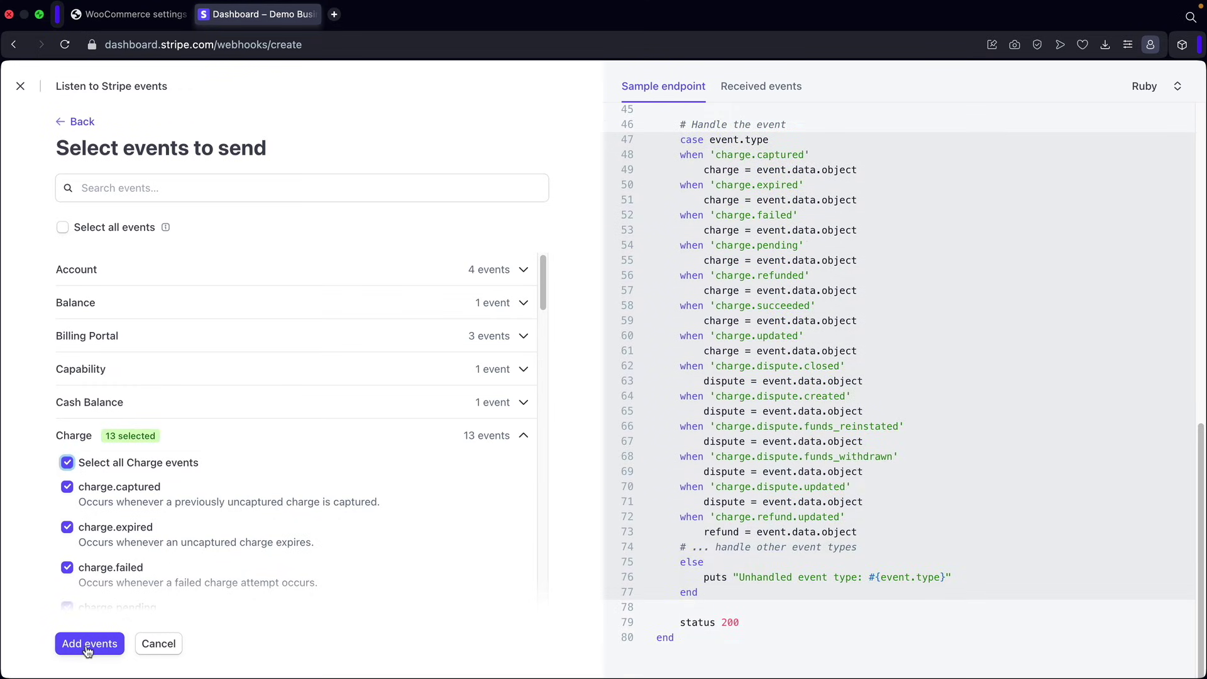
click(88, 644)
scroll(105, 626, down, 5)
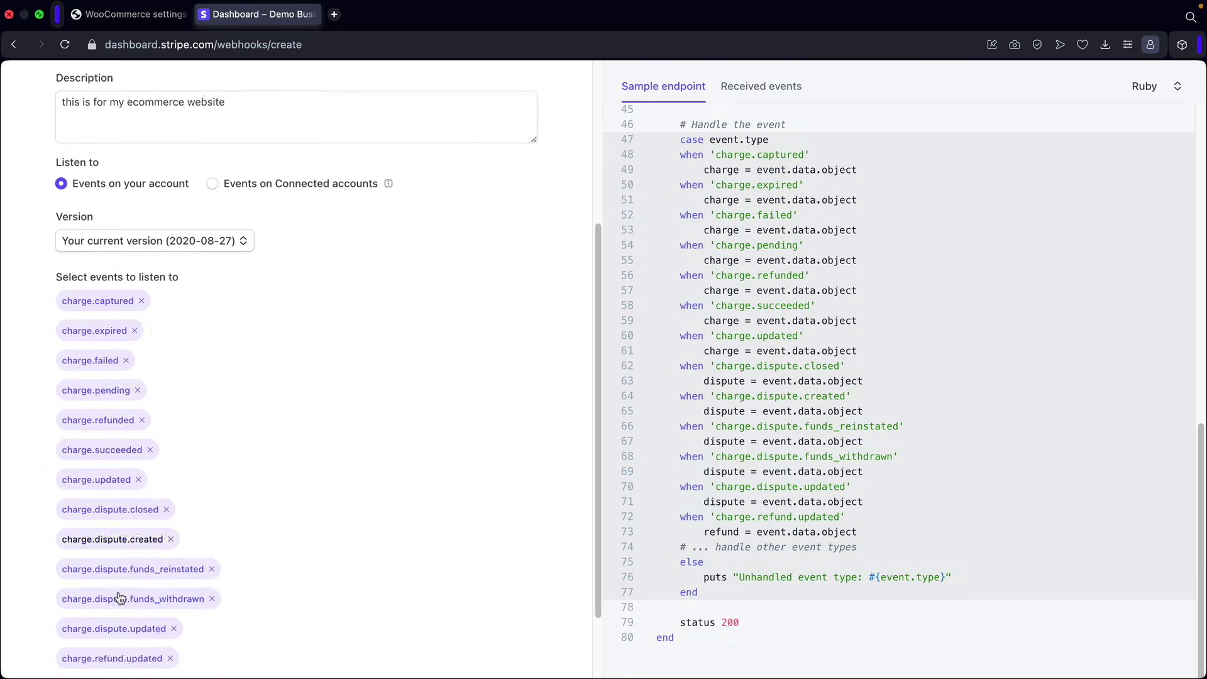
click(99, 636)
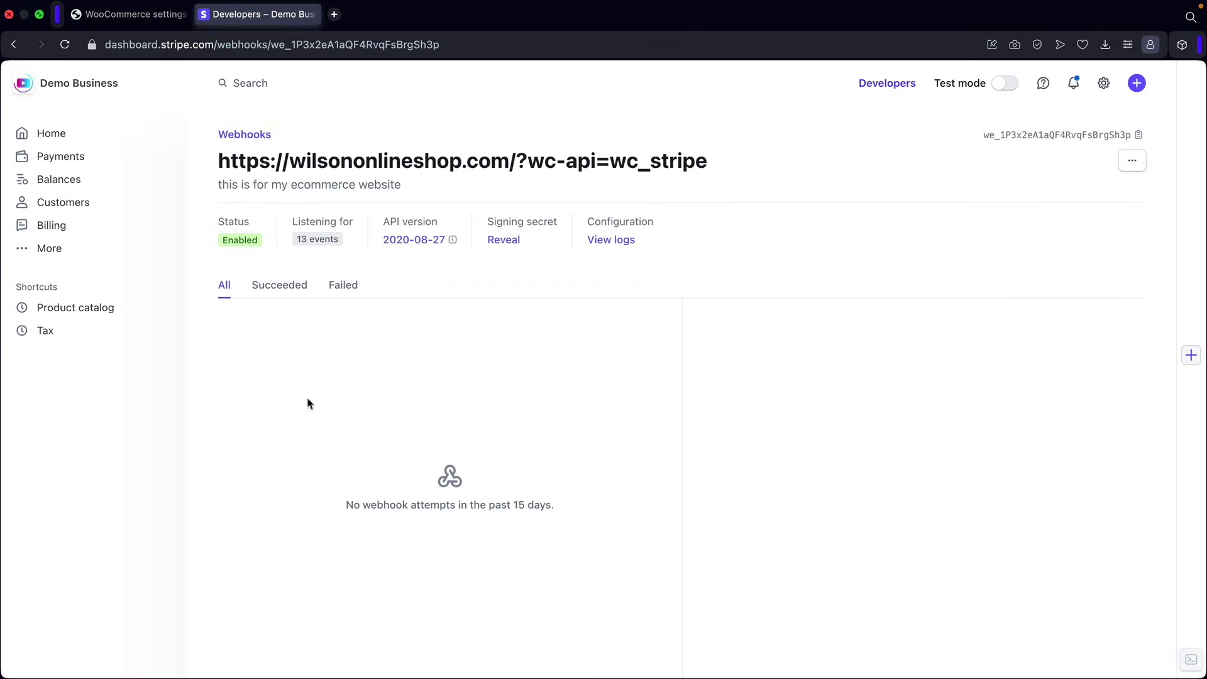
Reveal the new webhook endpoint's signing secret and copy it
click(507, 241)
double_click(515, 241)
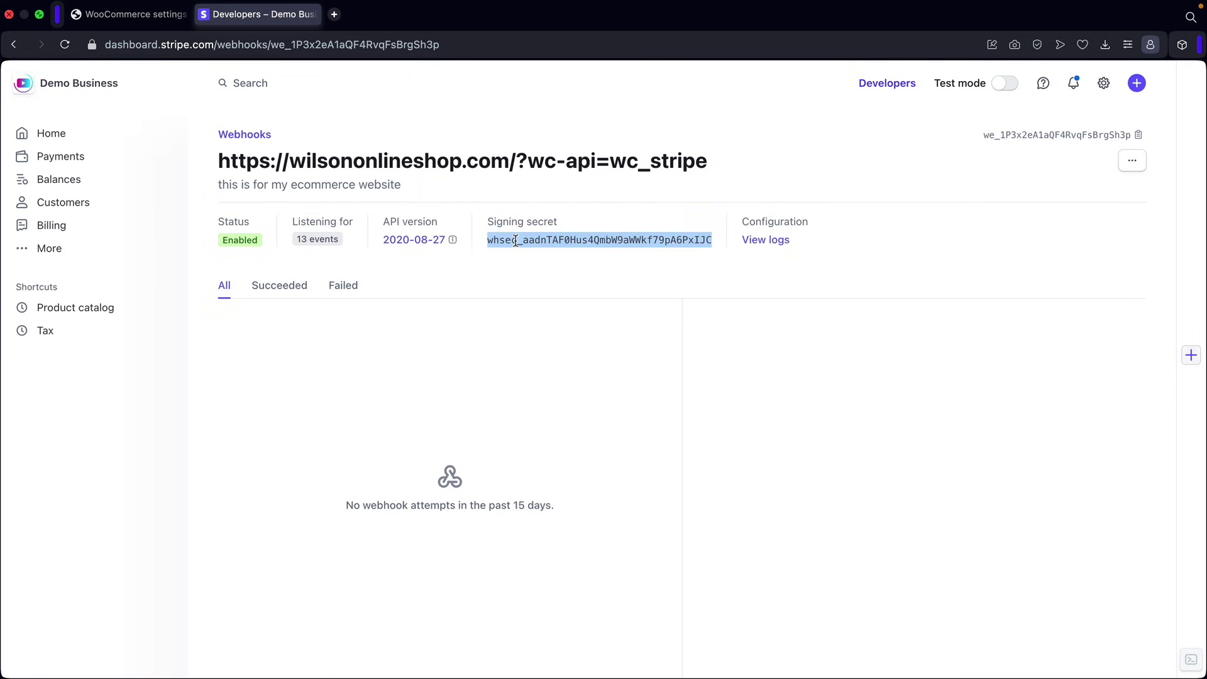
right_click(515, 241)
click(540, 319)
Switch back to the WooCommerce settings, paste the signing secret into the webhook secret field and save the live keys
click(137, 19)
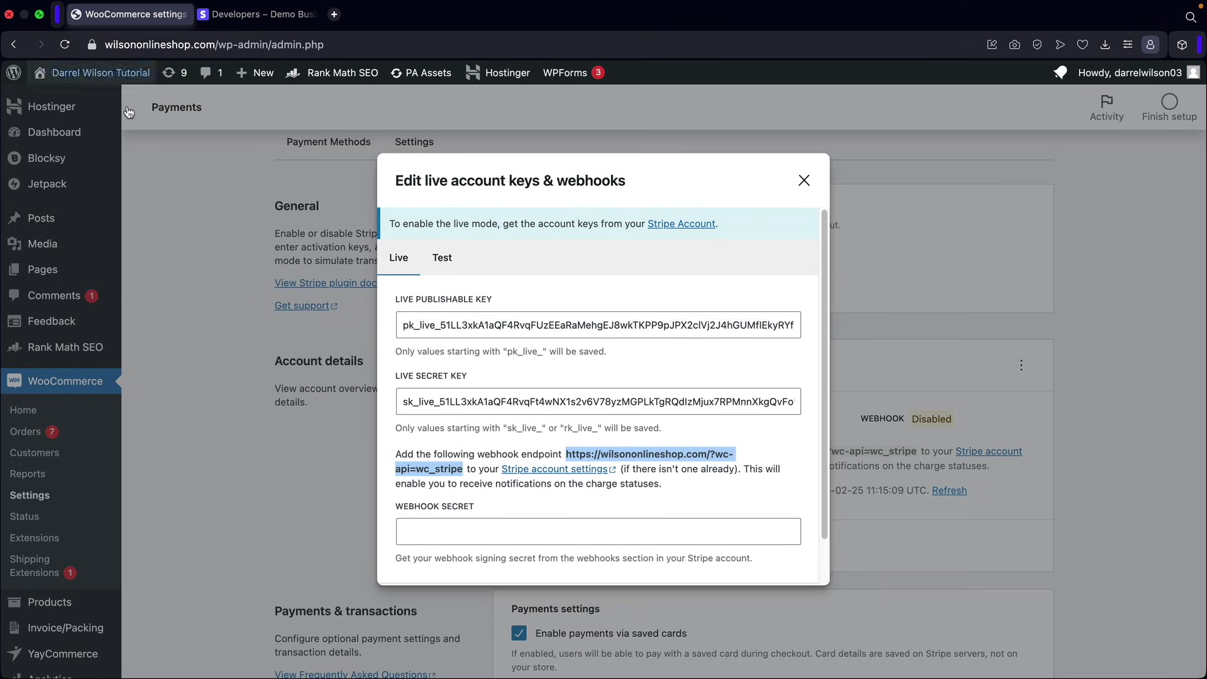
click(432, 531)
right_click(434, 531)
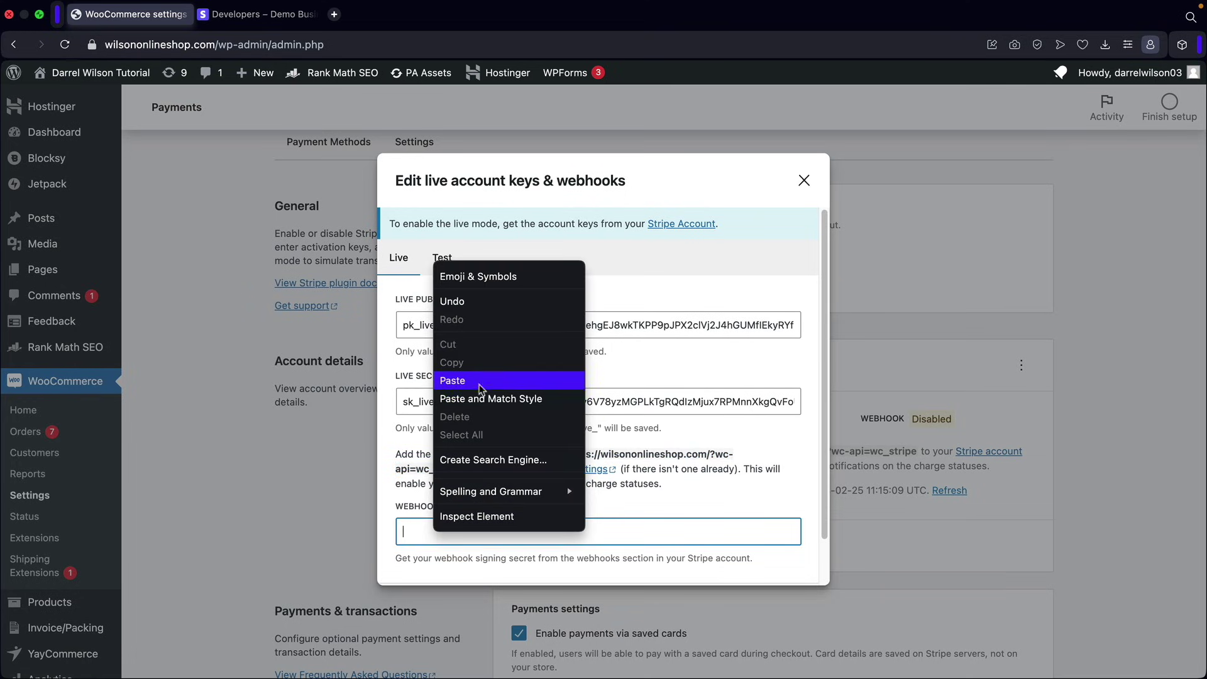
click(453, 380)
scroll(691, 502, down, 2)
click(767, 561)
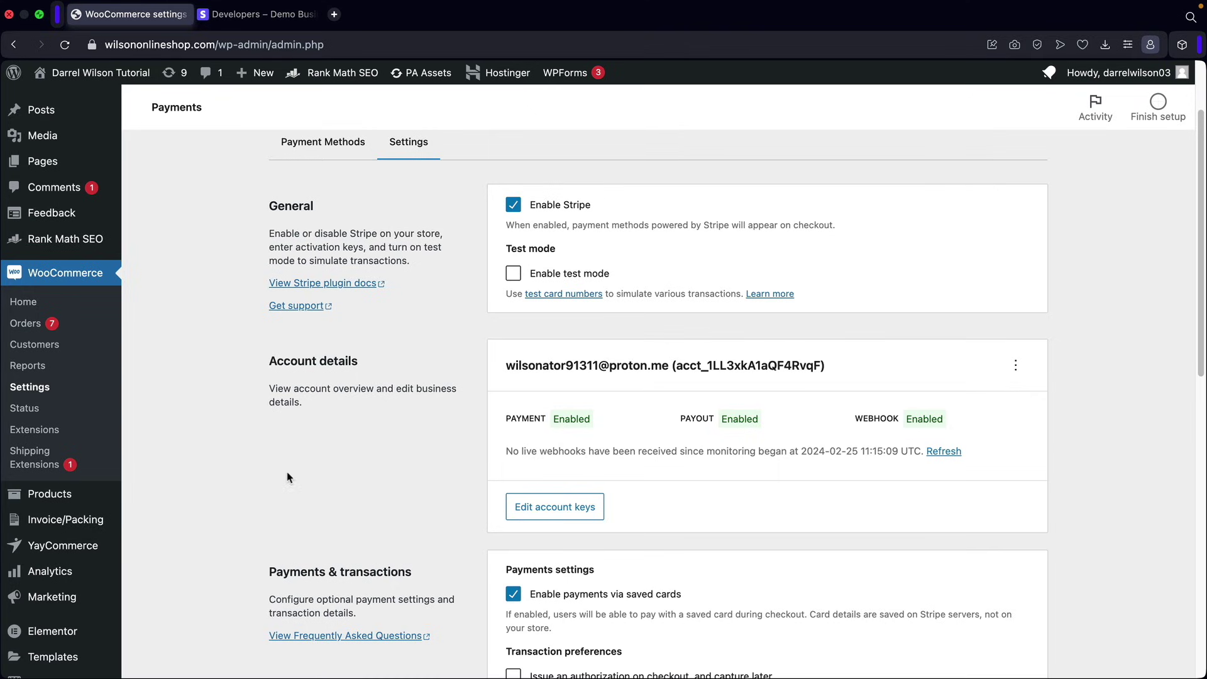
Visit the store's shop page, add the Basketball PDF Download product to the cart and view the cart
mouse_move(62, 496)
click(156, 500)
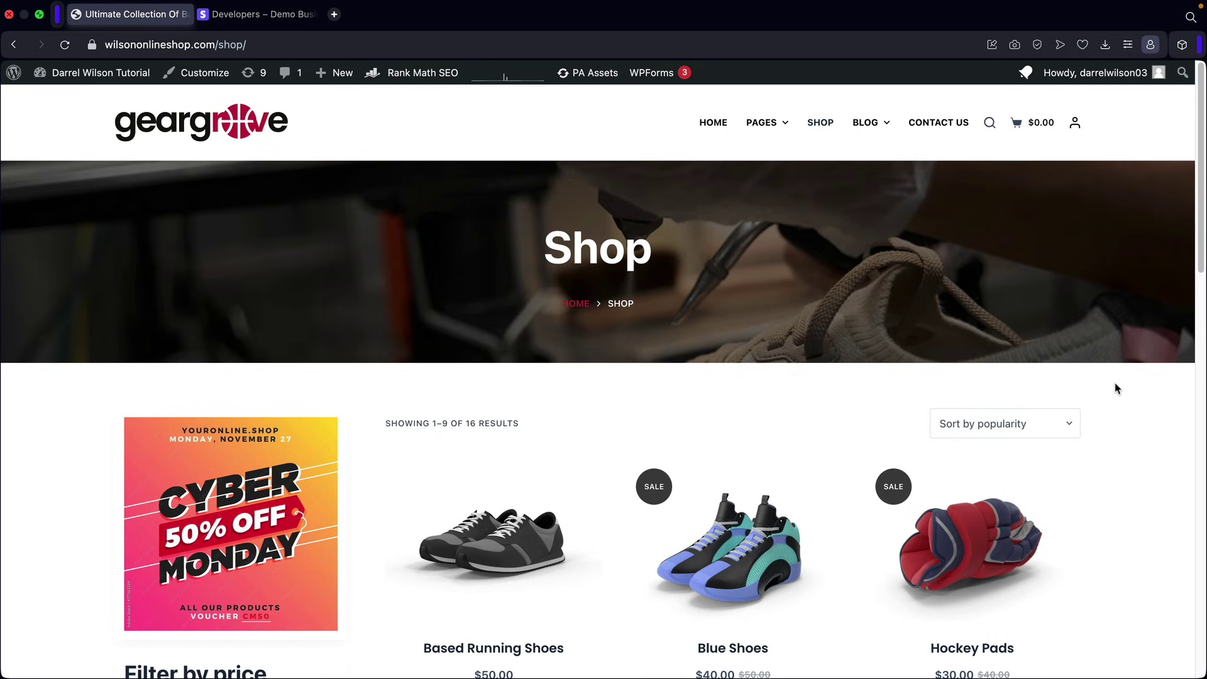
scroll(1116, 389, down, 12)
scroll(1125, 402, down, 2)
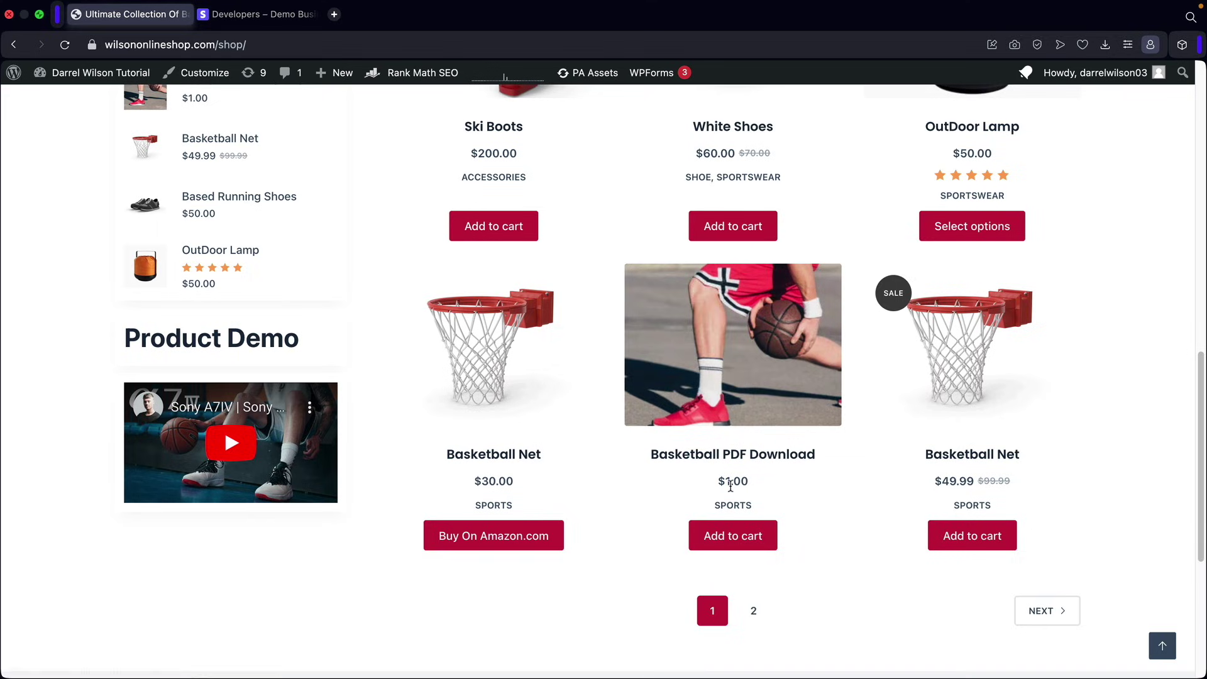
click(731, 542)
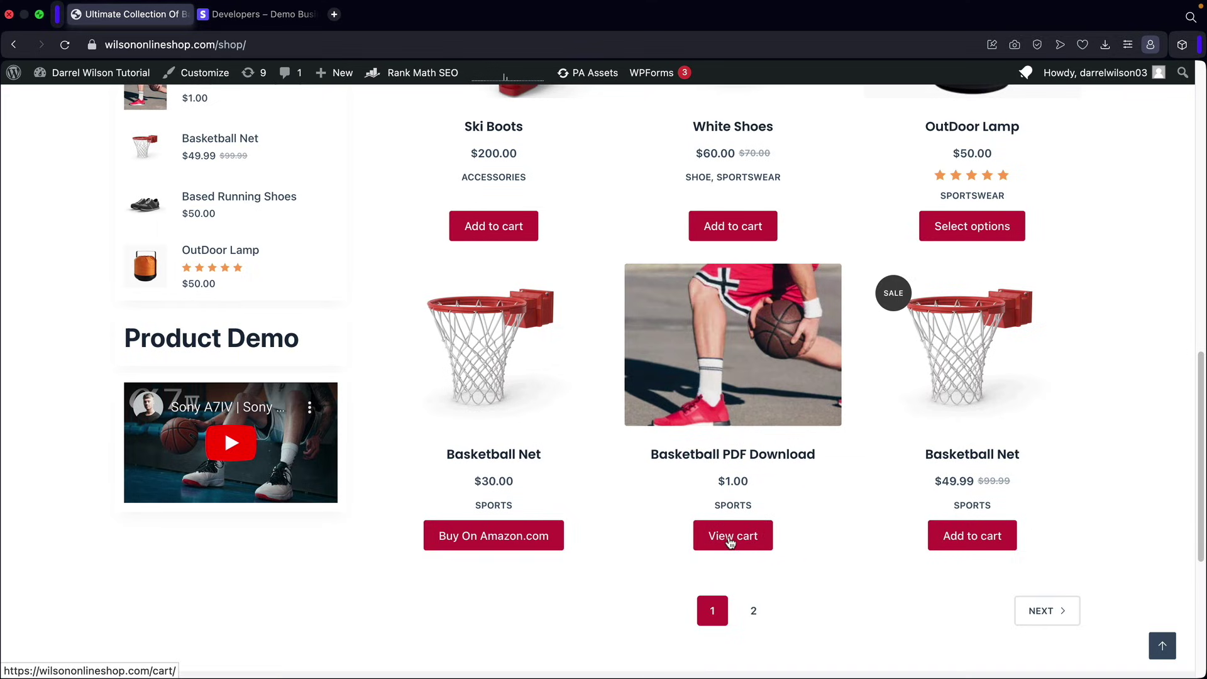
click(731, 542)
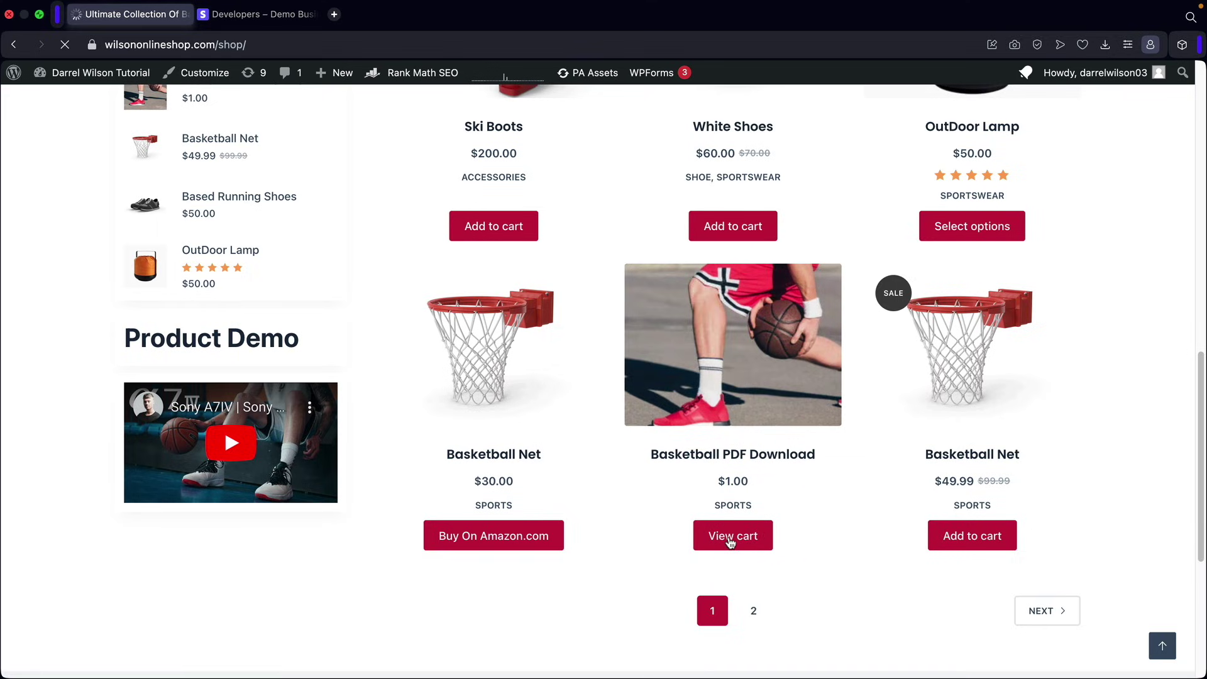
Proceed to checkout, choose Credit / Debit Card as the payment method, enter the card details and place the order
click(923, 468)
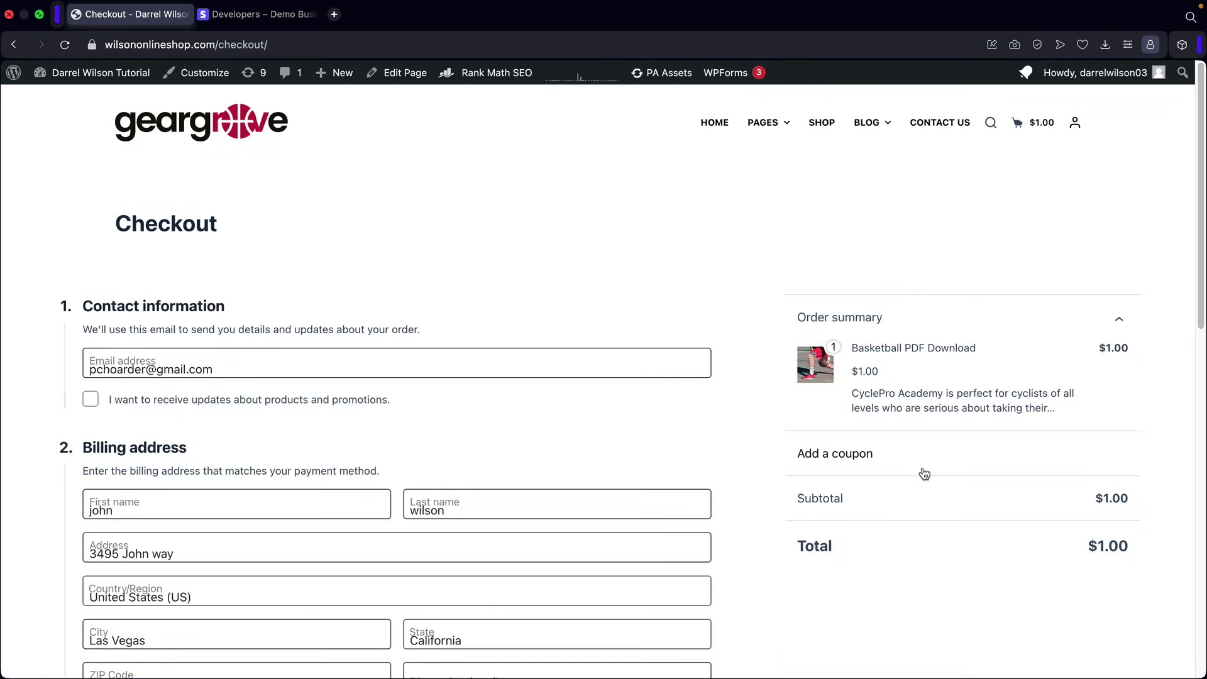
scroll(729, 445, down, 6)
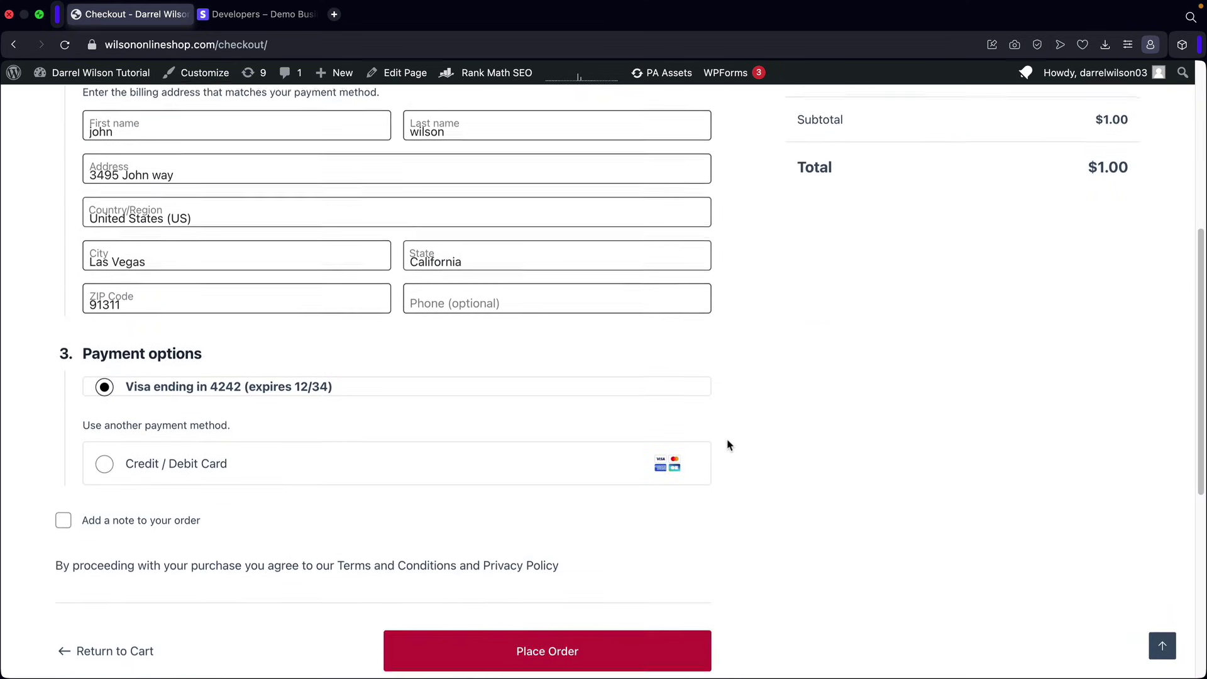
scroll(729, 445, down, 2)
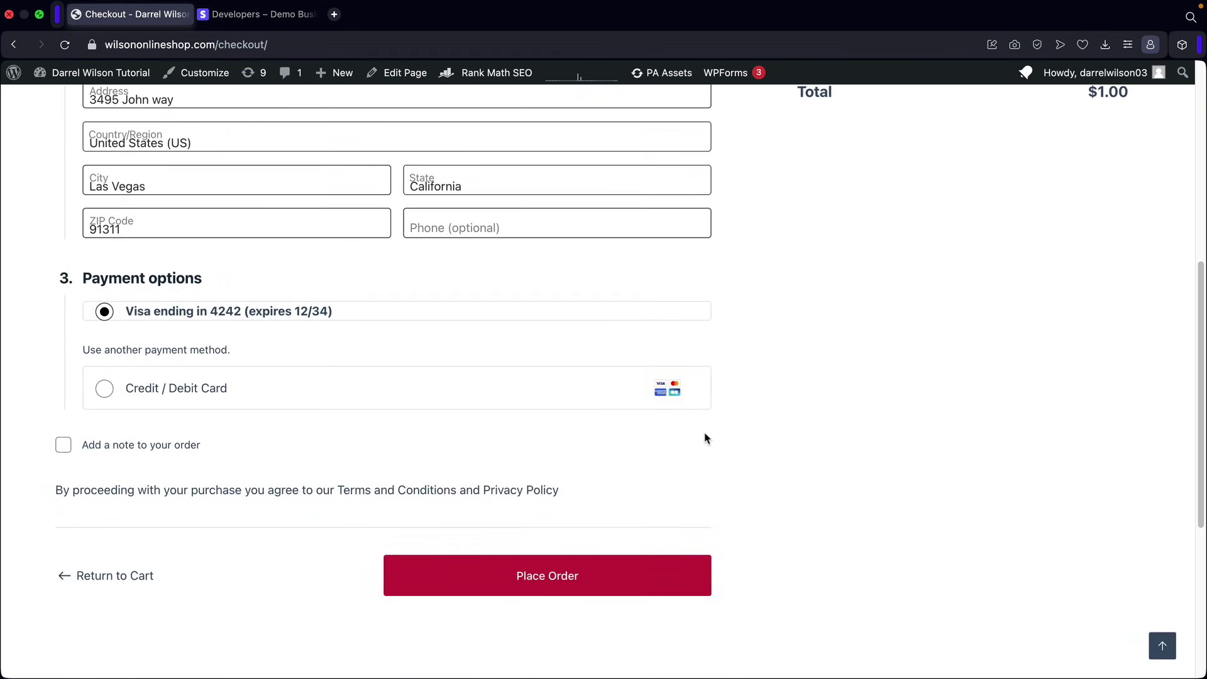
click(104, 390)
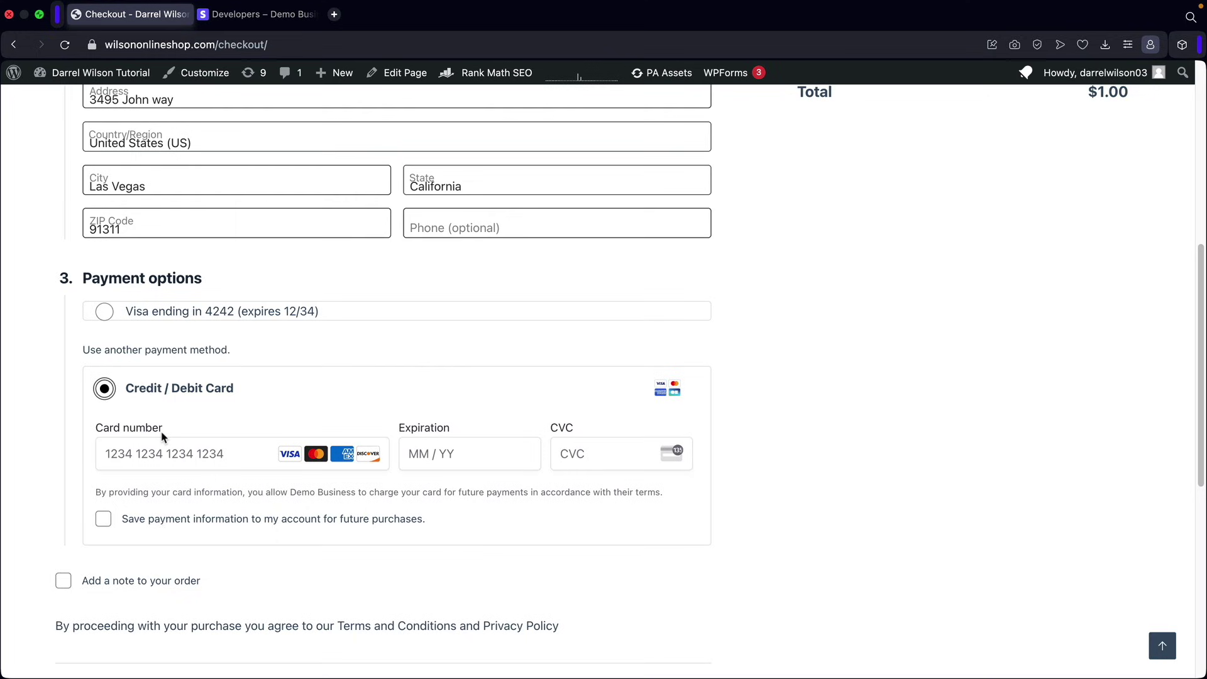
scroll(438, 455, down, 3)
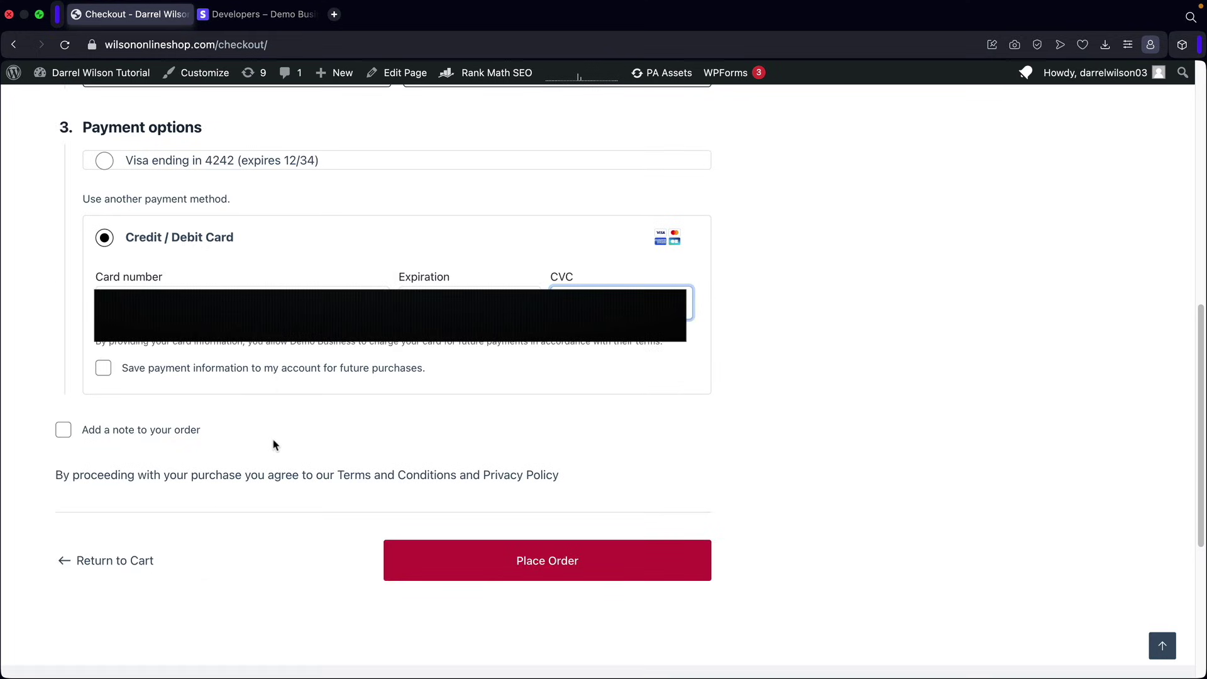
click(551, 567)
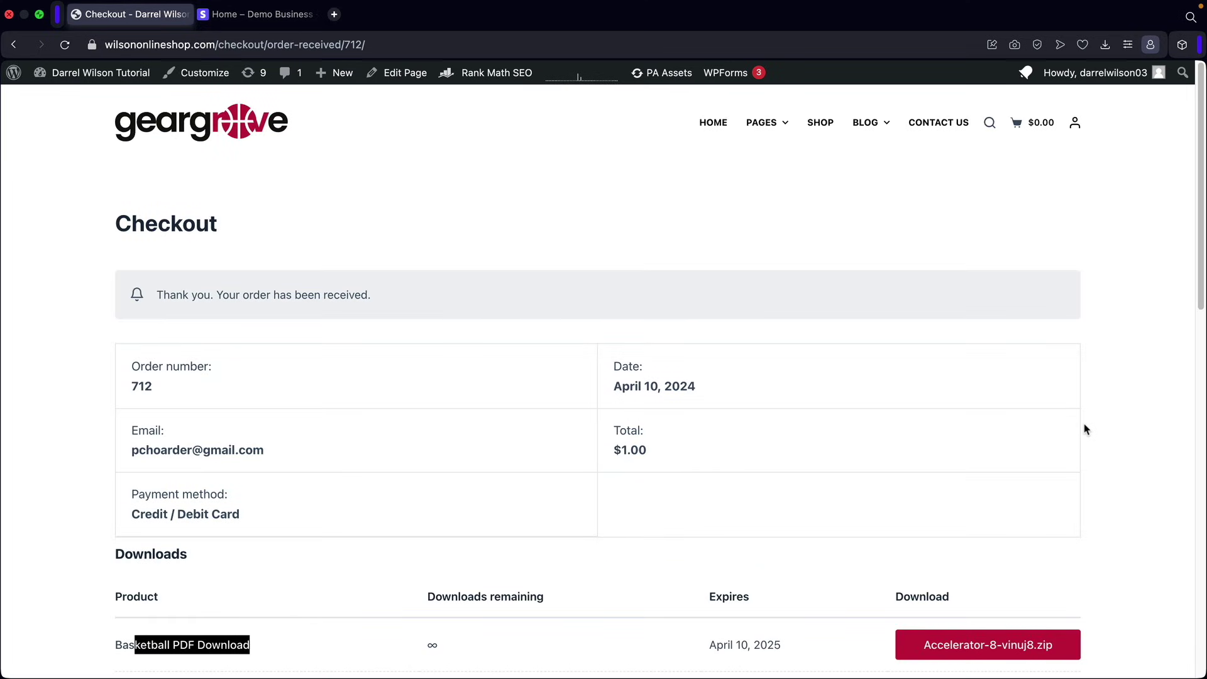
Review the order confirmation page, including the download entry and the order details
scroll(1085, 429, down, 3)
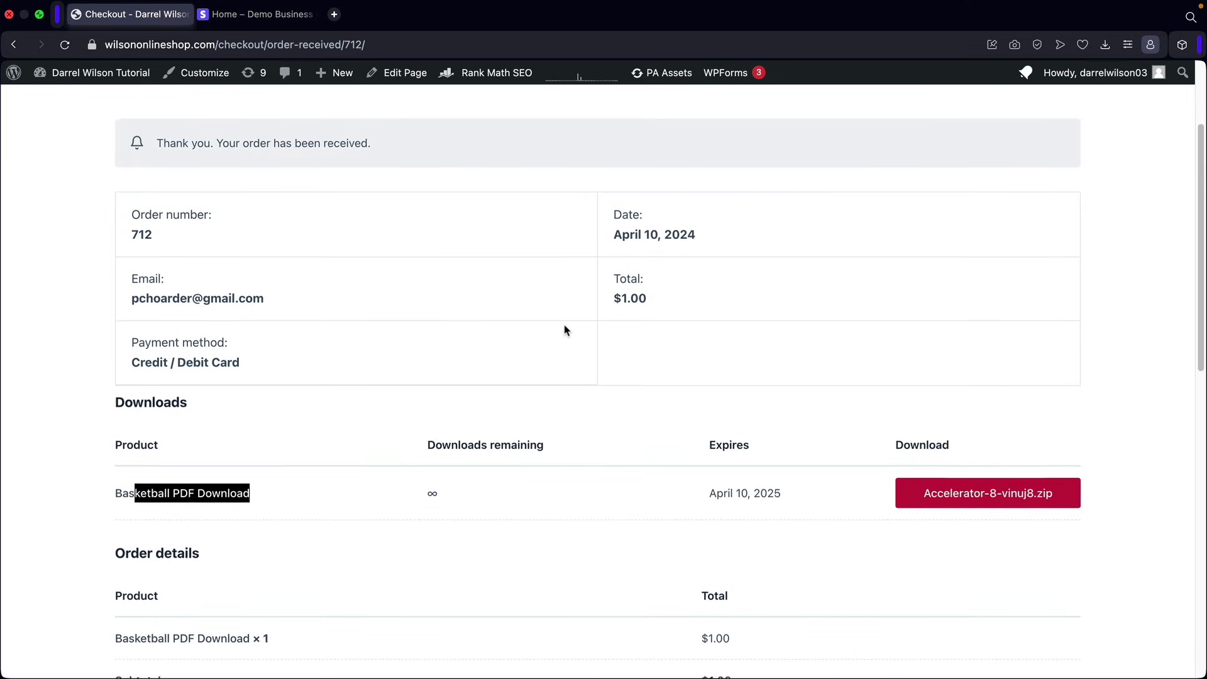
scroll(458, 428, down, 2)
click(458, 428)
scroll(458, 428, down, 3)
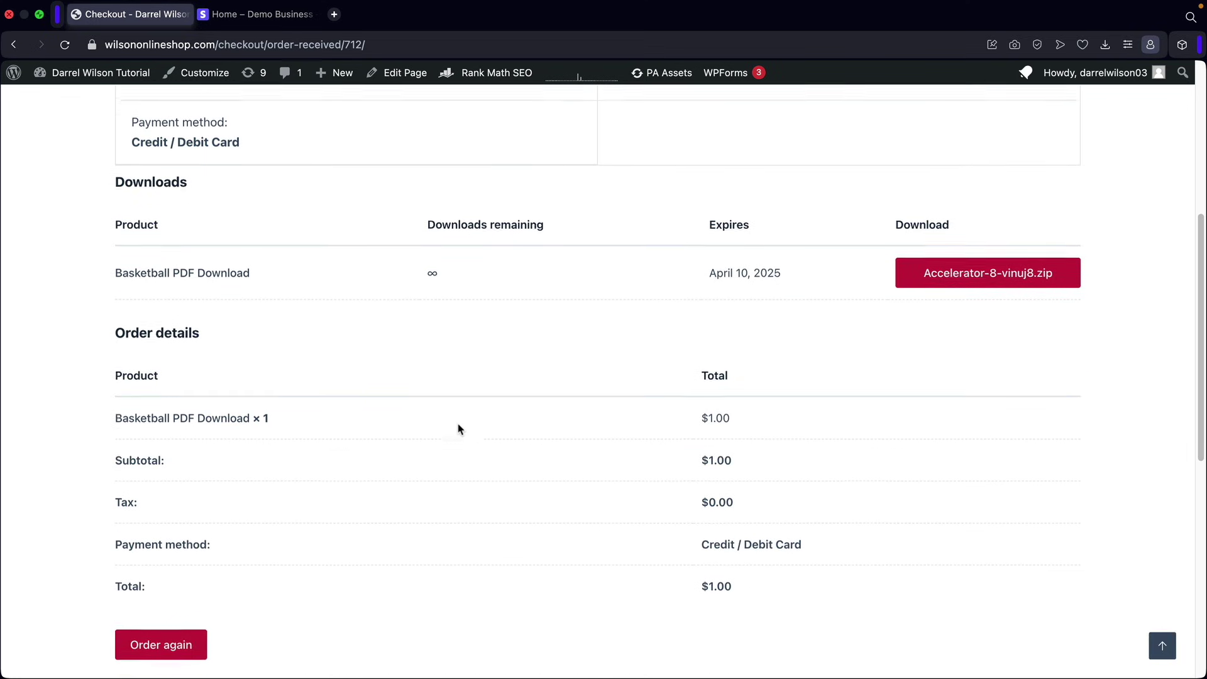
Switch to the Stripe dashboard and check today's gross volume for the new payment
click(264, 16)
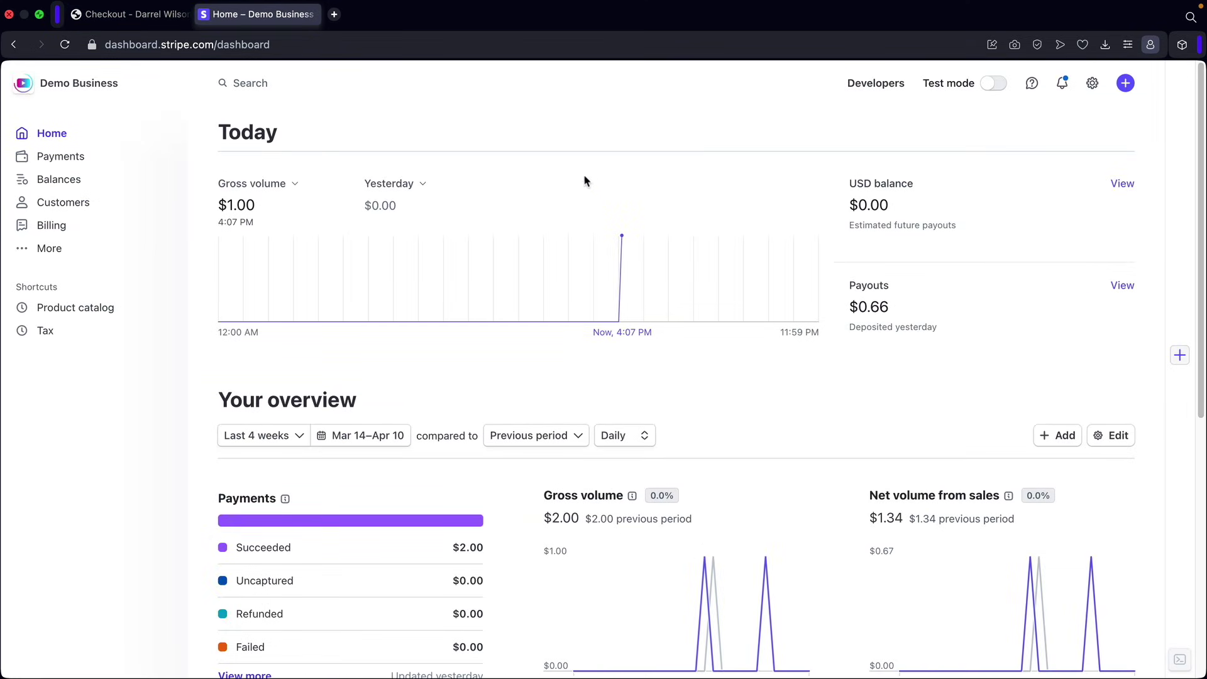
drag(260, 209, 217, 203)
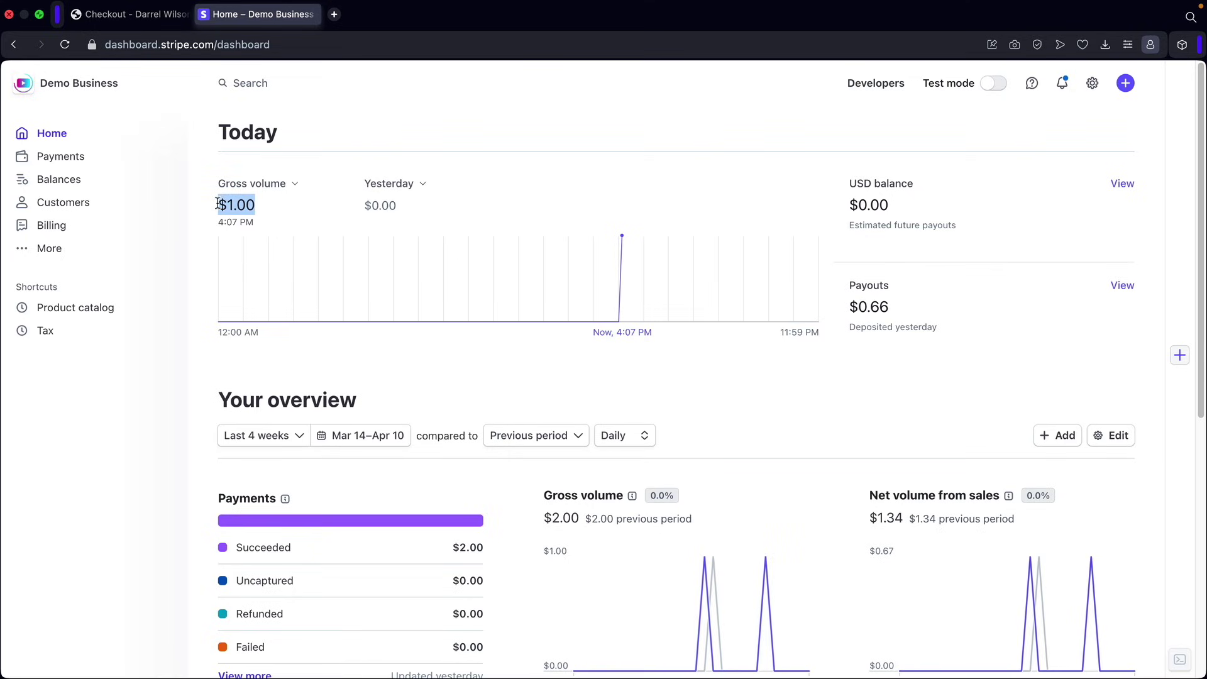
click(445, 115)
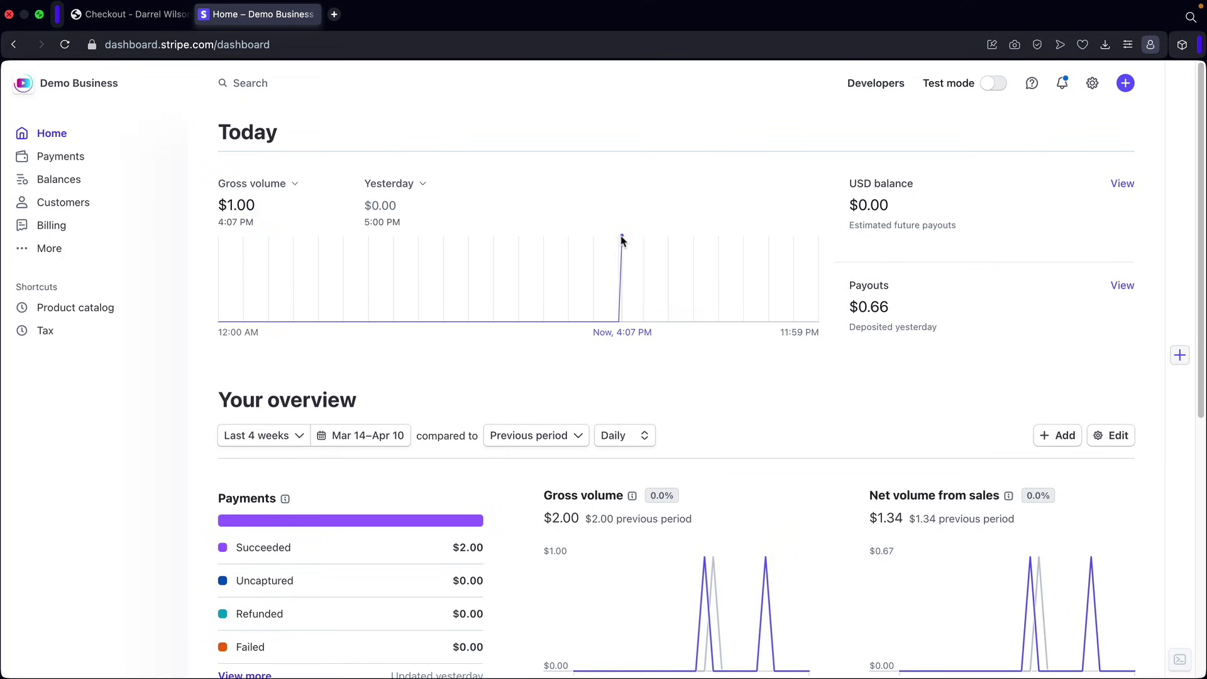
Switch back to the store, open its home page and look through the product categories, newest products and newsletter sections
click(138, 20)
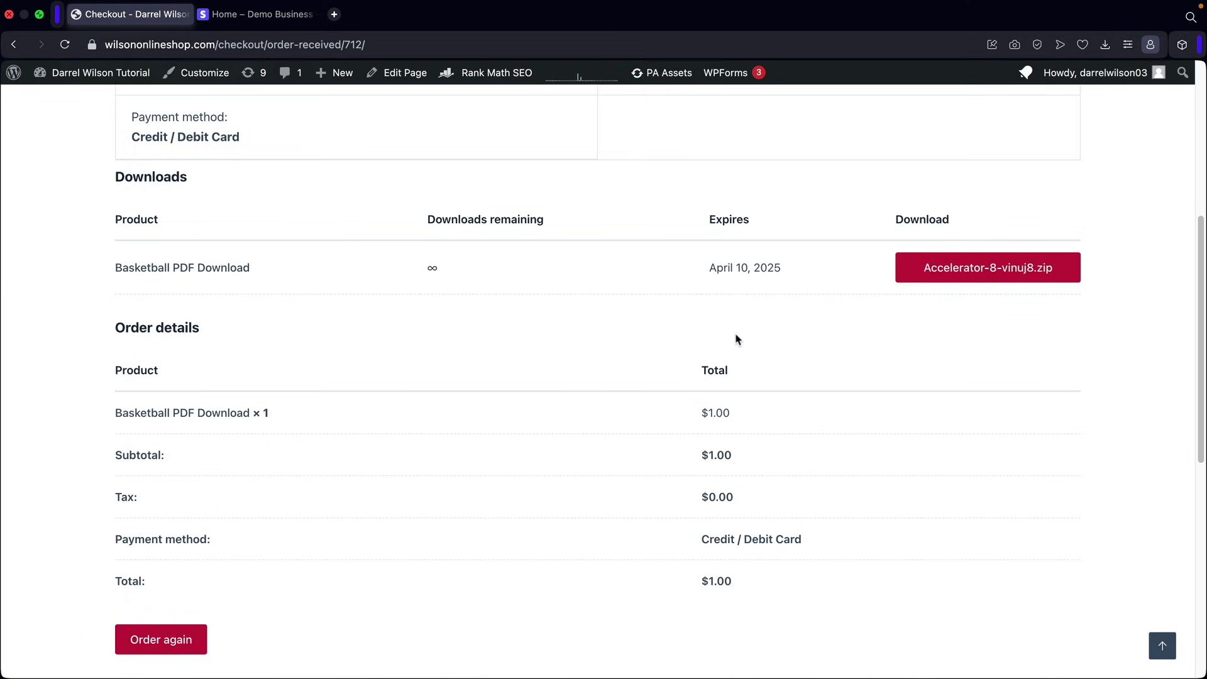
scroll(736, 337, up, 5)
click(707, 123)
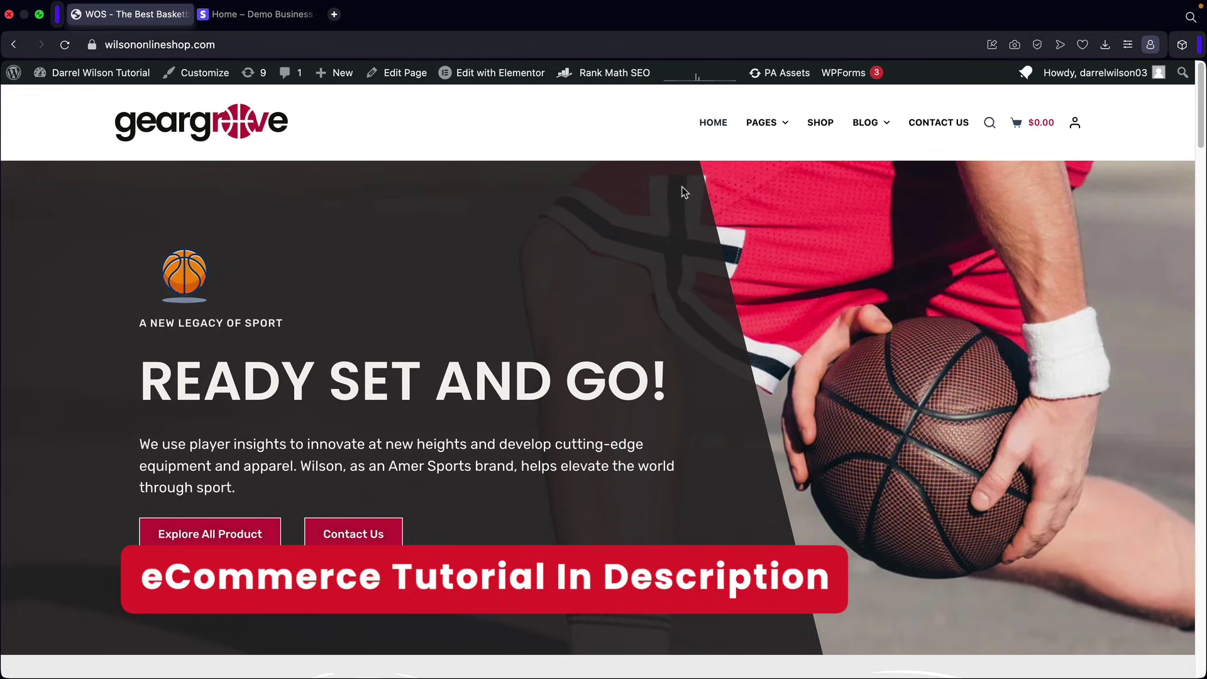
scroll(1073, 364, down, 5)
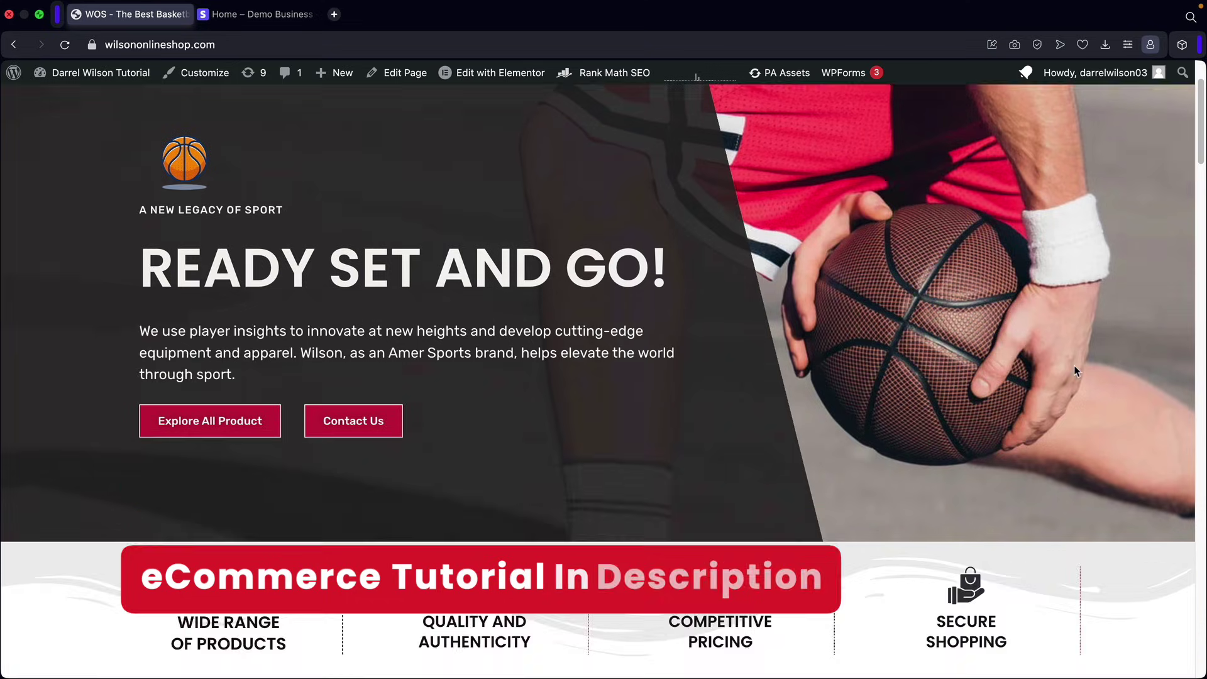
scroll(1073, 371, down, 10)
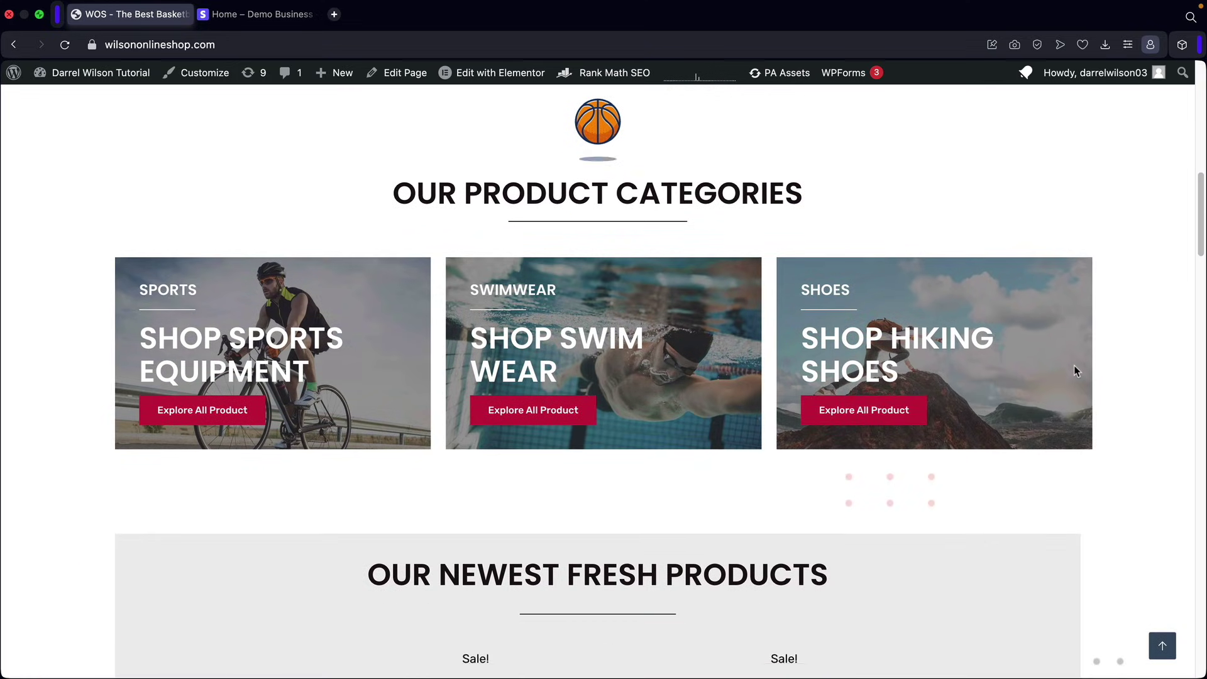
scroll(1074, 371, down, 7)
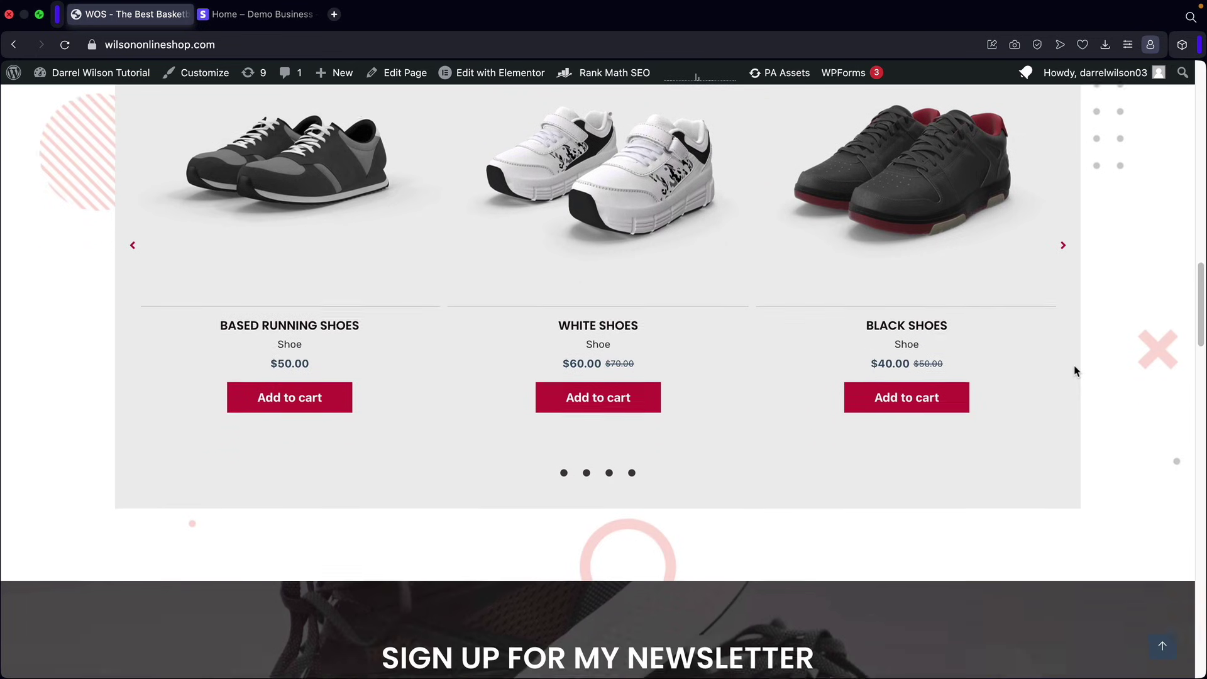
scroll(1073, 370, down, 6)
click(1159, 641)
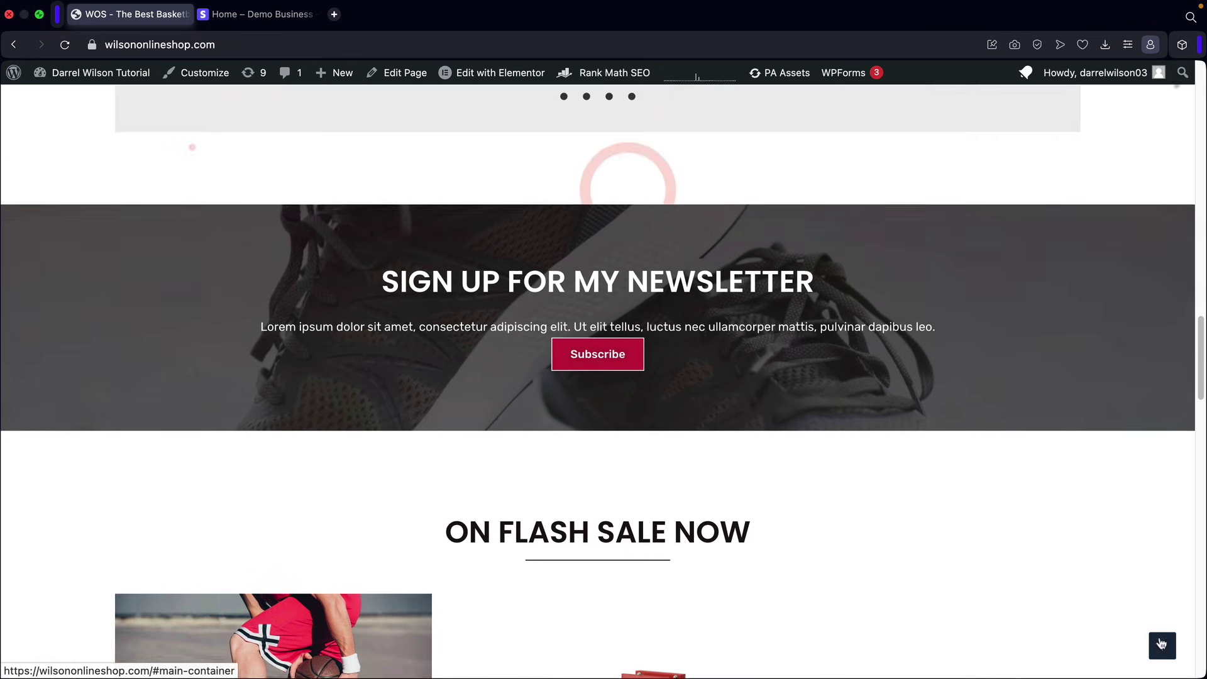